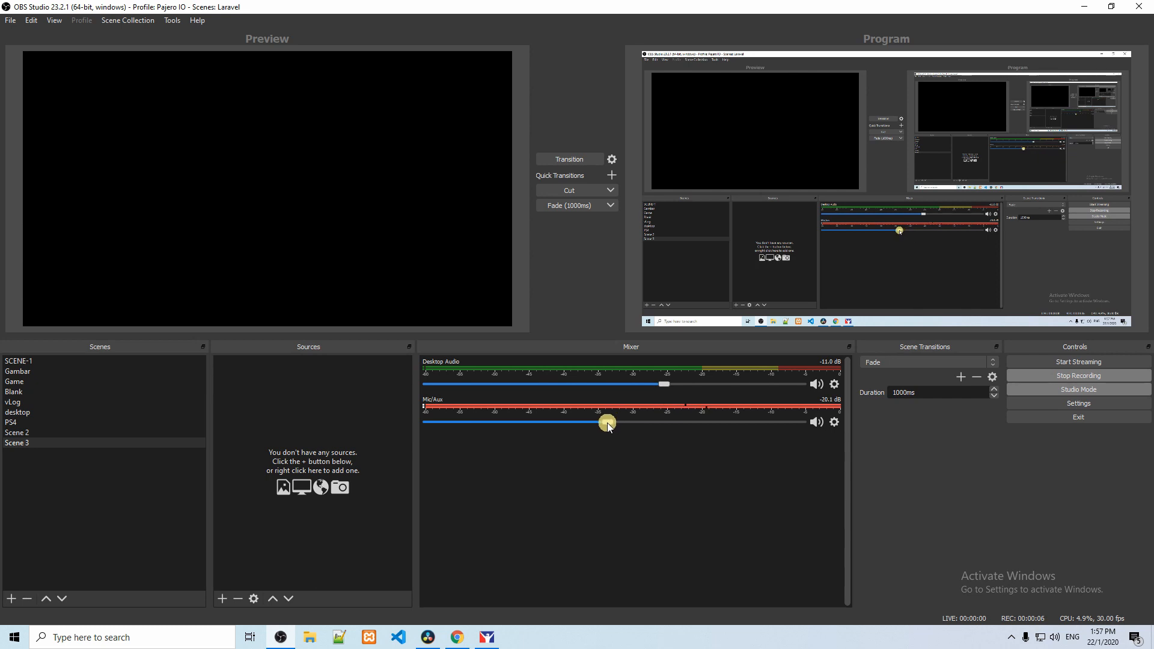
Step: Lower the Mic/Aux volume in the mixer to -25.4 dB
left_click_drag(607, 423, 596, 424)
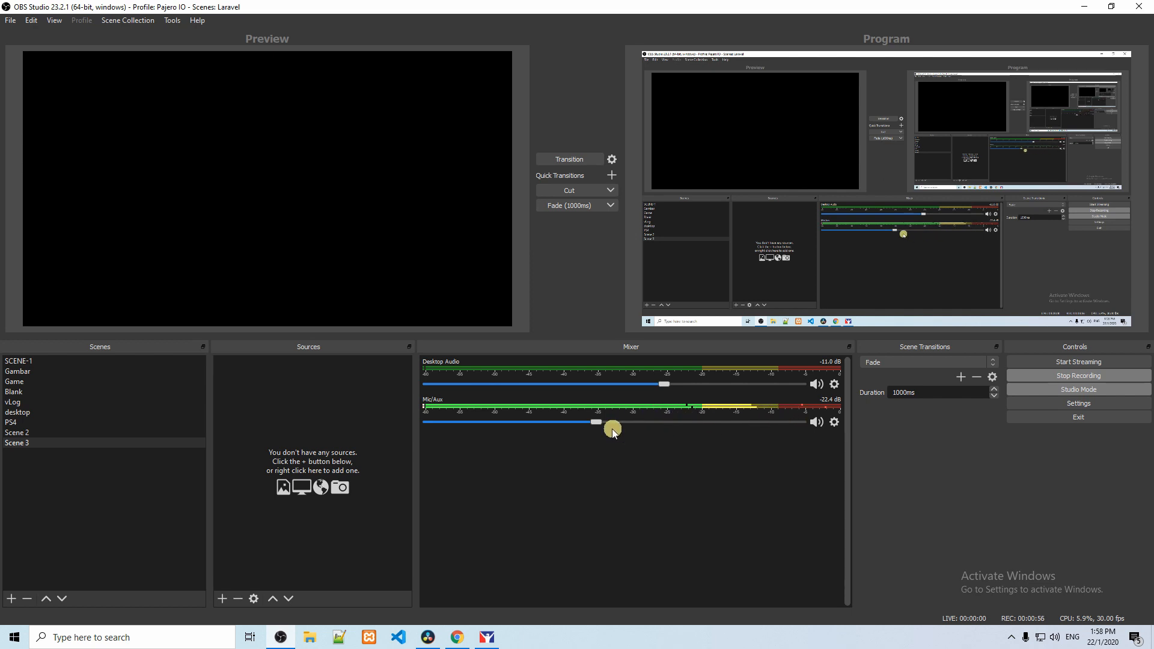
left_click_drag(598, 423, 593, 424)
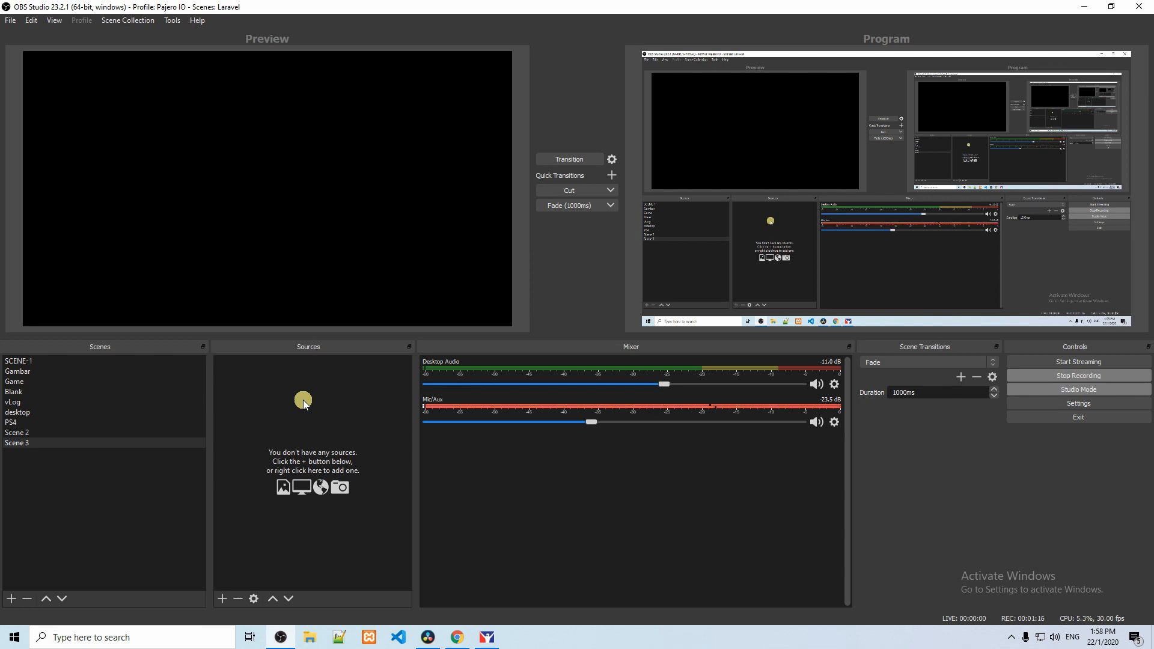
left_click_drag(594, 421, 583, 422)
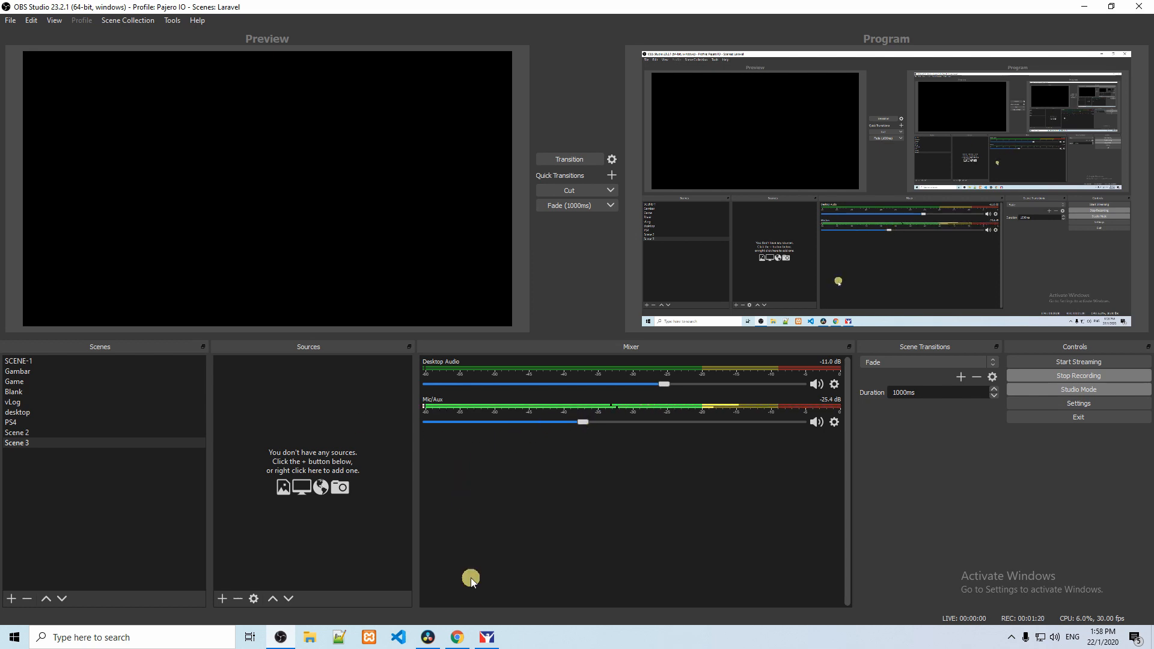
Step: Switch to the iRacing simulator, get out of the car and review the graphics options
left_click(487, 638)
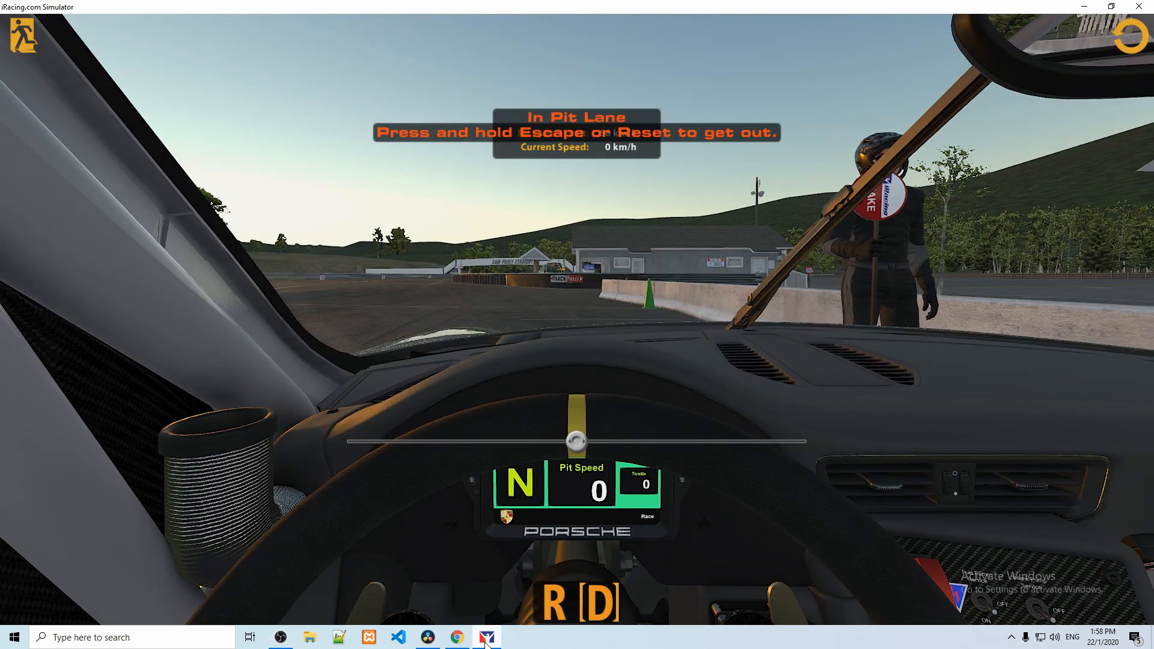
left_click(485, 639)
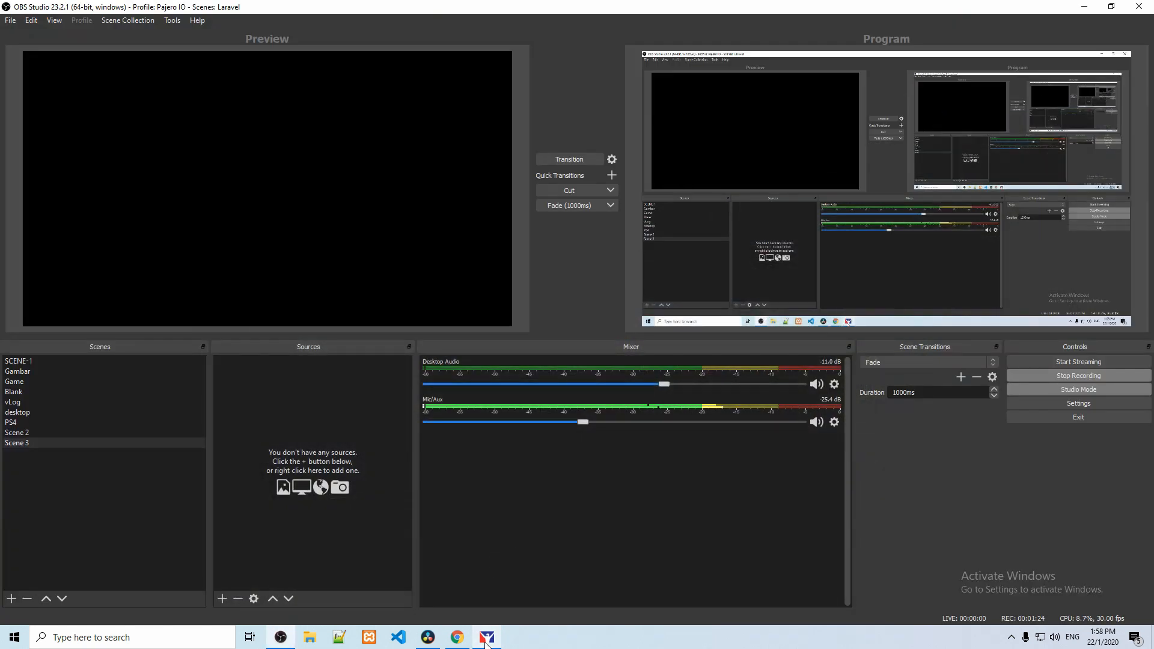
left_click(485, 640)
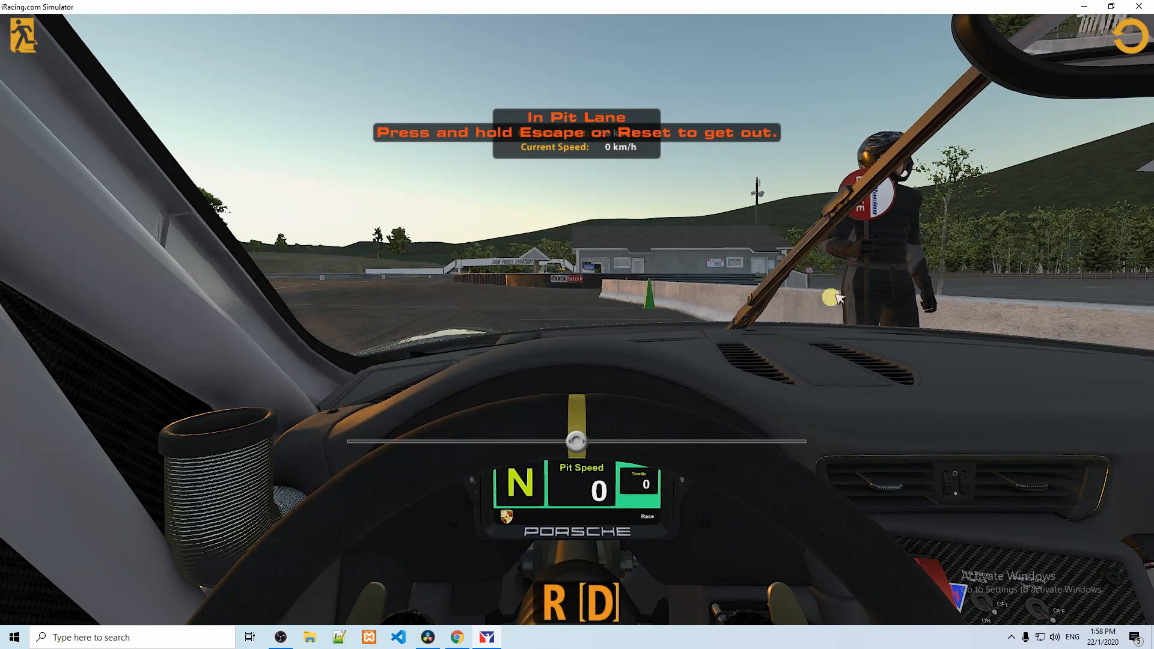
left_click(1121, 43)
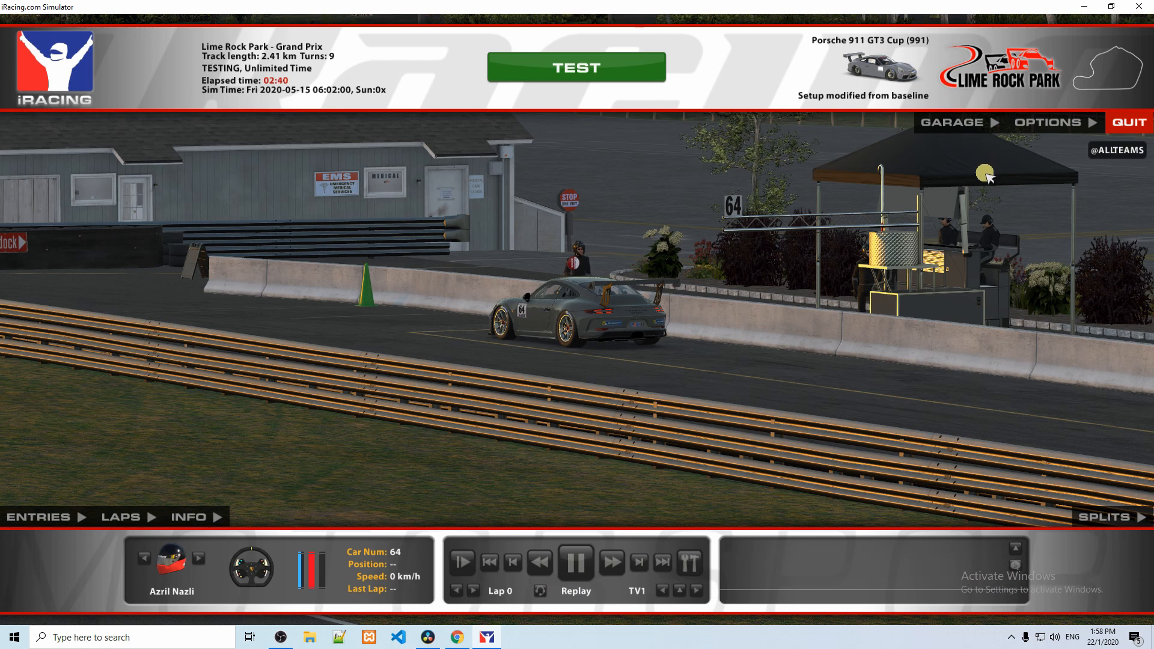
left_click(1033, 124)
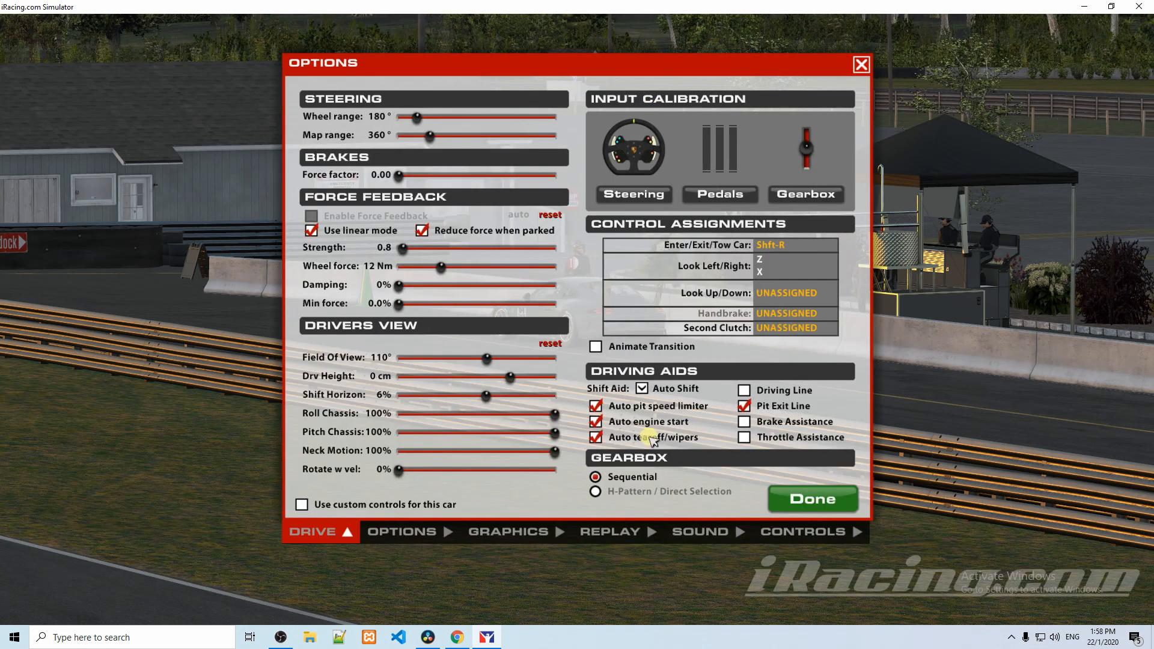
left_click(551, 524)
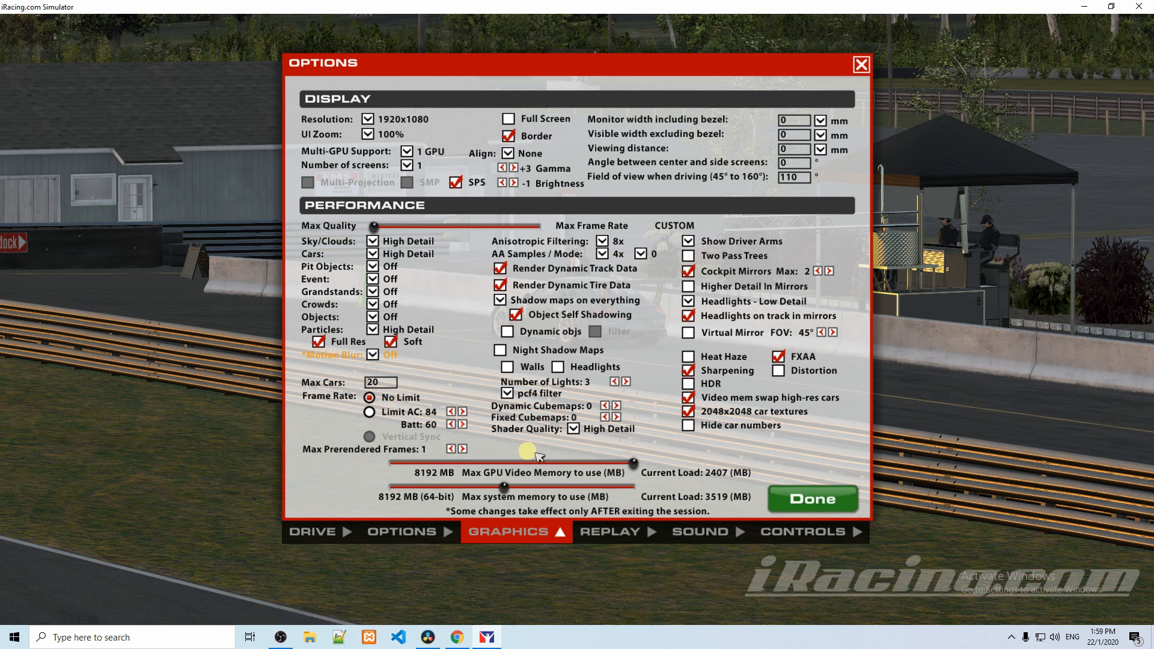
left_click(799, 499)
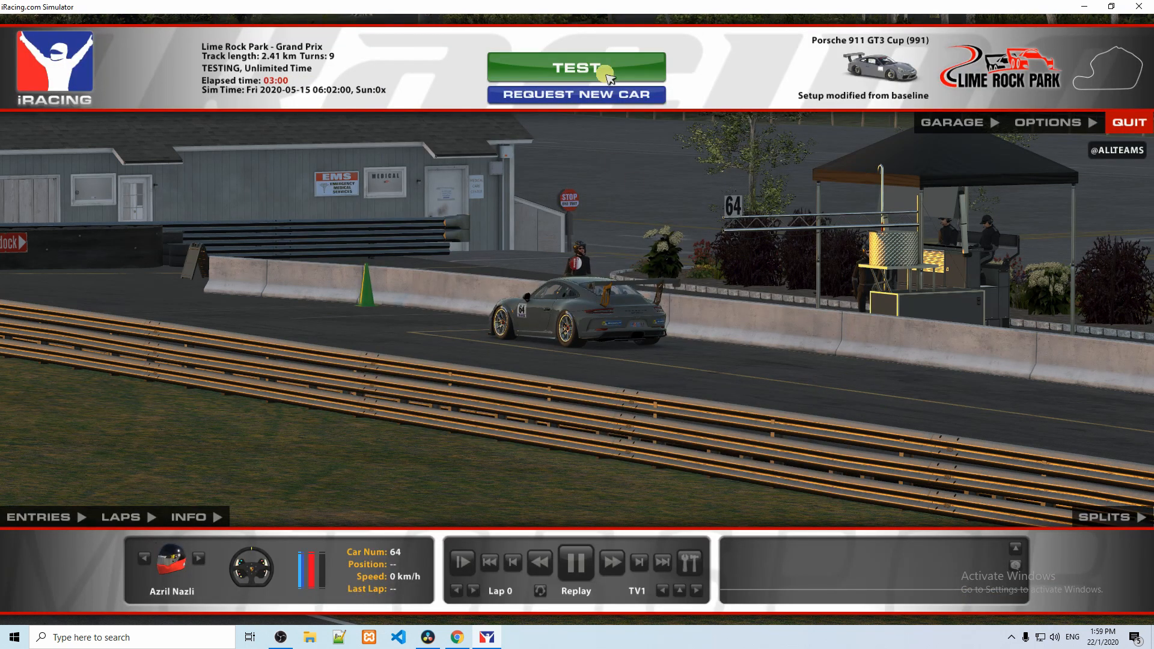
Step: Get back in the car in the iRacing test session and return to OBS Studio
left_click(577, 67)
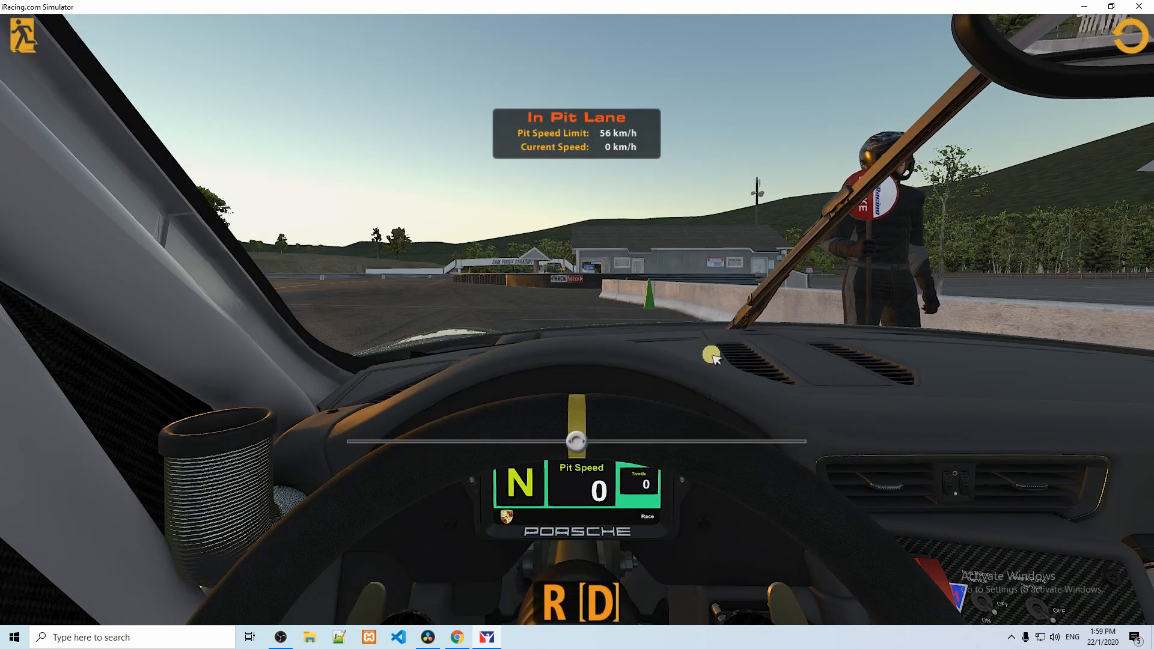
key("ctrl+f")
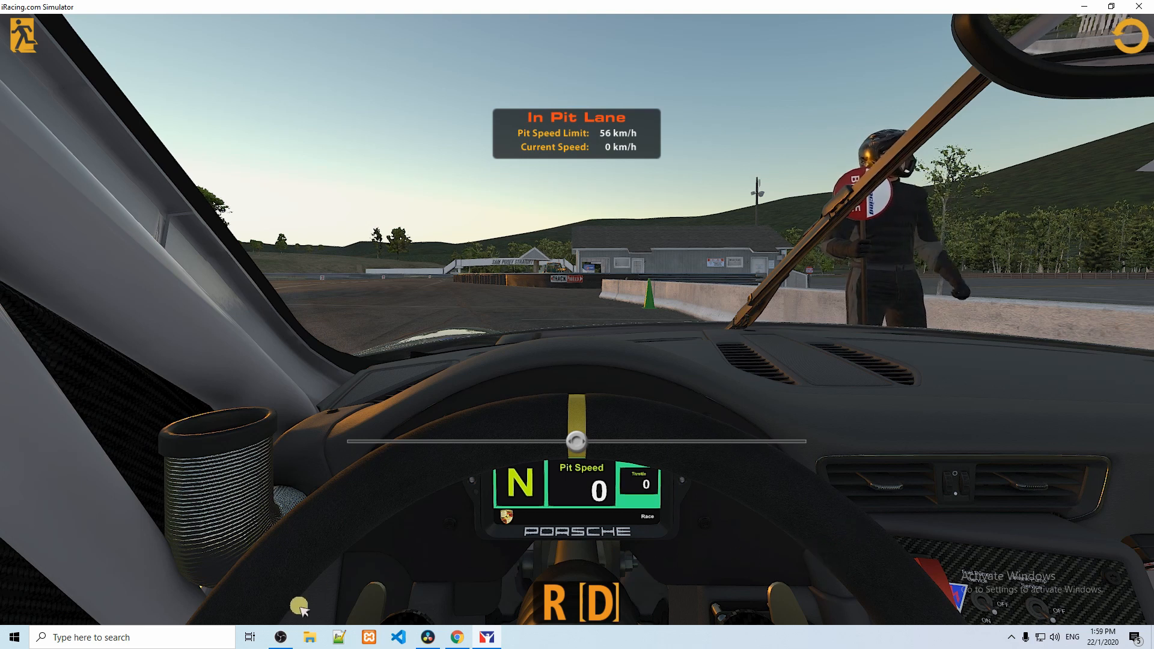
left_click(280, 637)
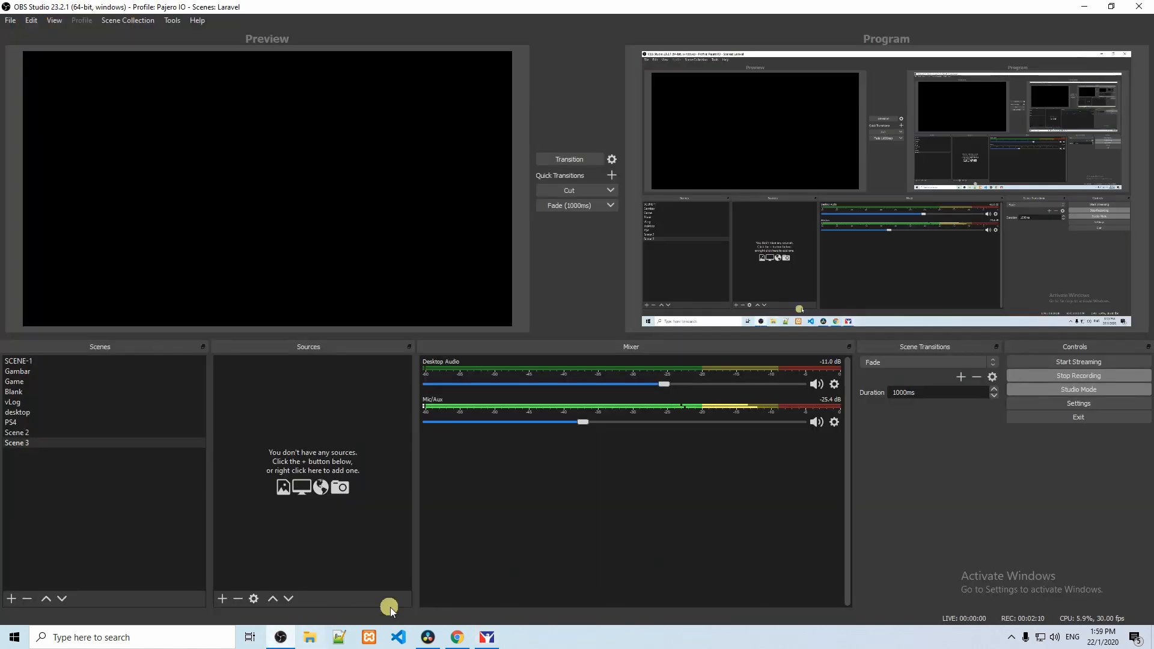
Step: Add a new Game Capture source named iRacing to Scene 3
right_click(272, 404)
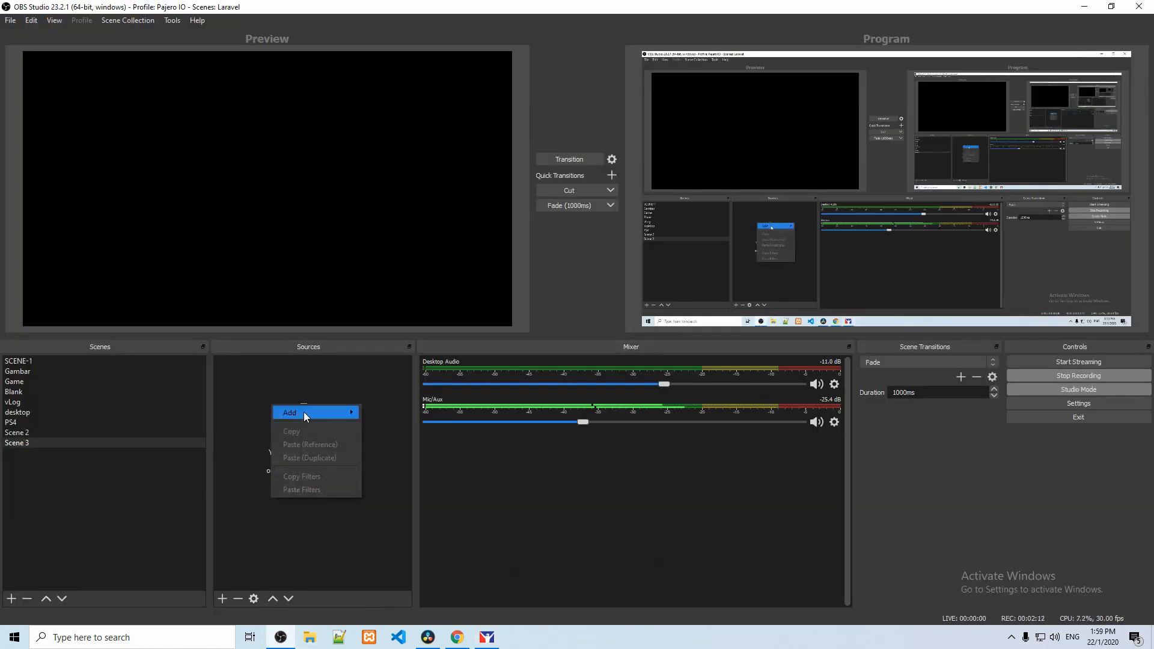
mouse_move(304, 413)
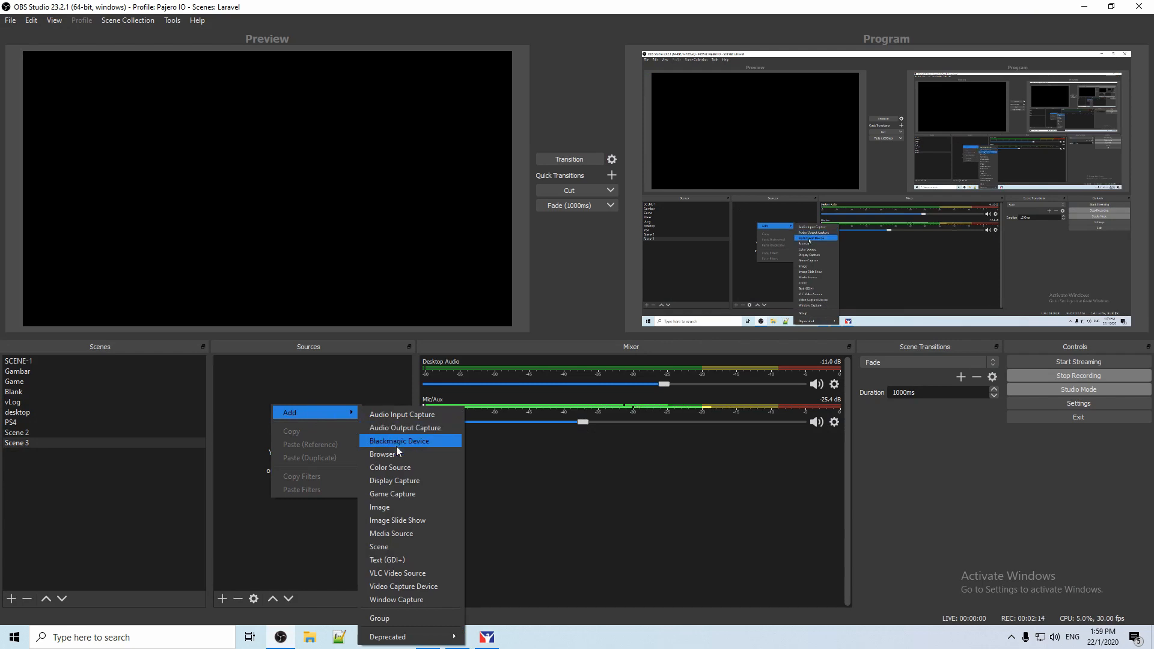
left_click(395, 496)
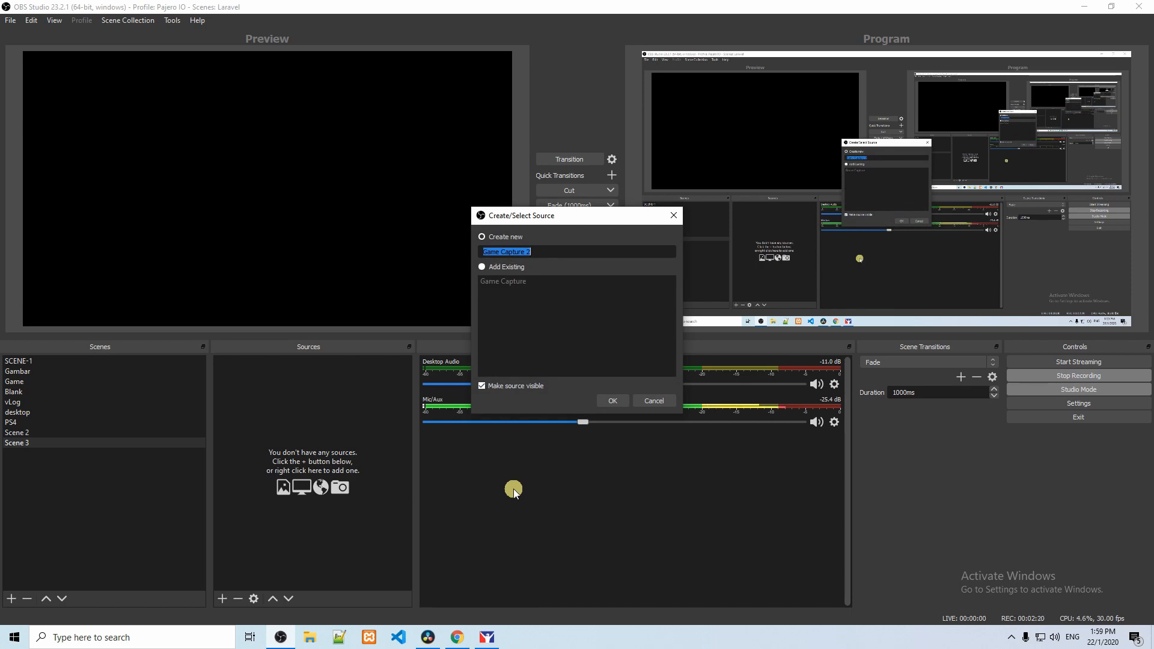
type("iRacing")
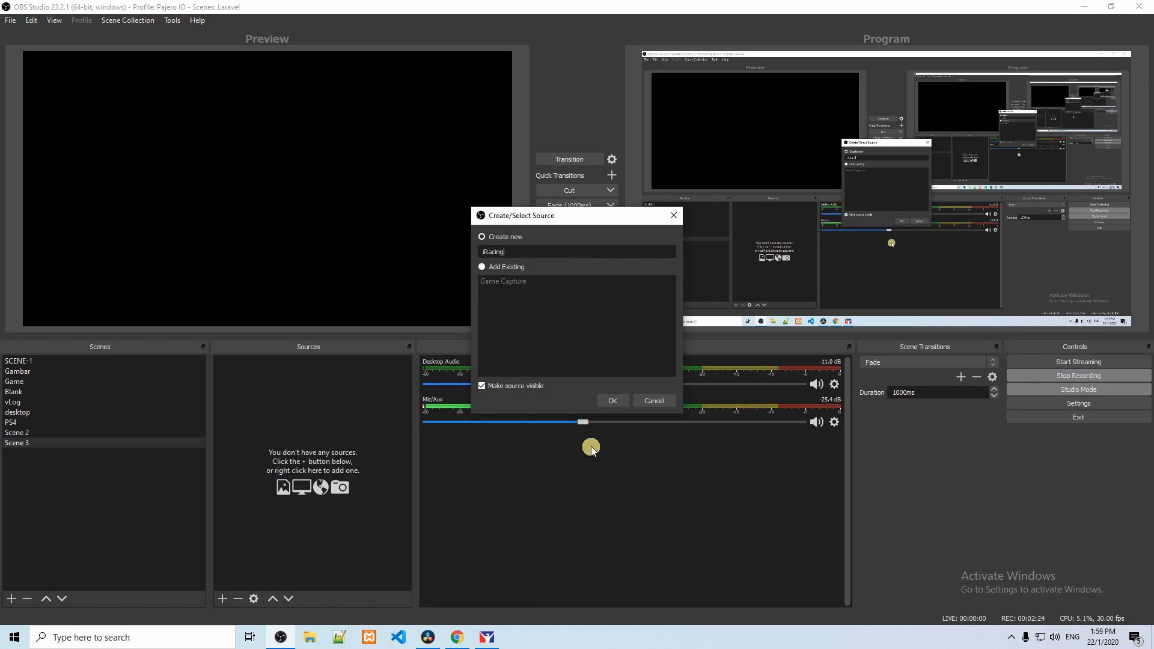
left_click(609, 401)
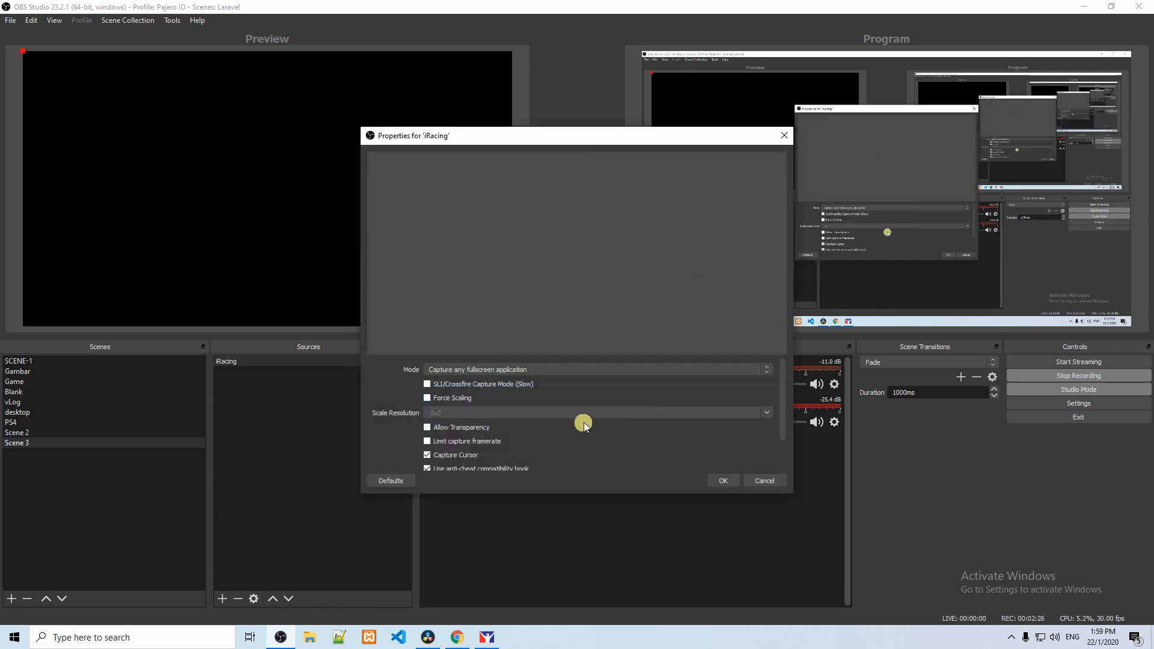
Step: Set the source's mode to Capture specific window and choose the iRacing.com Simulator window
left_click(543, 372)
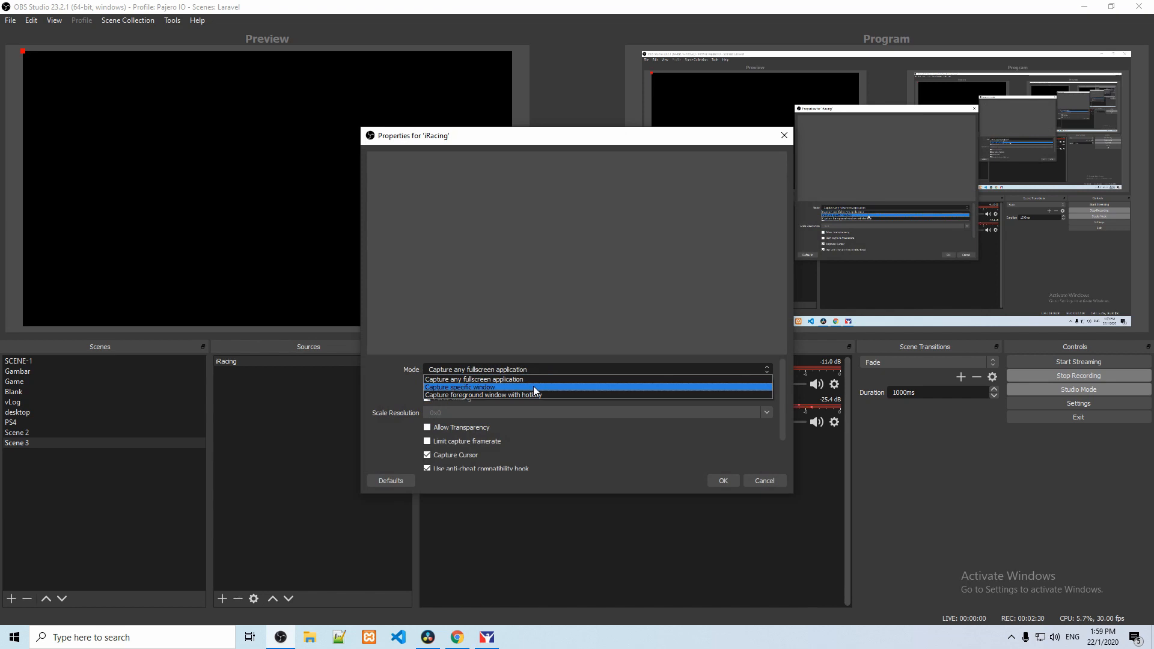
left_click(532, 387)
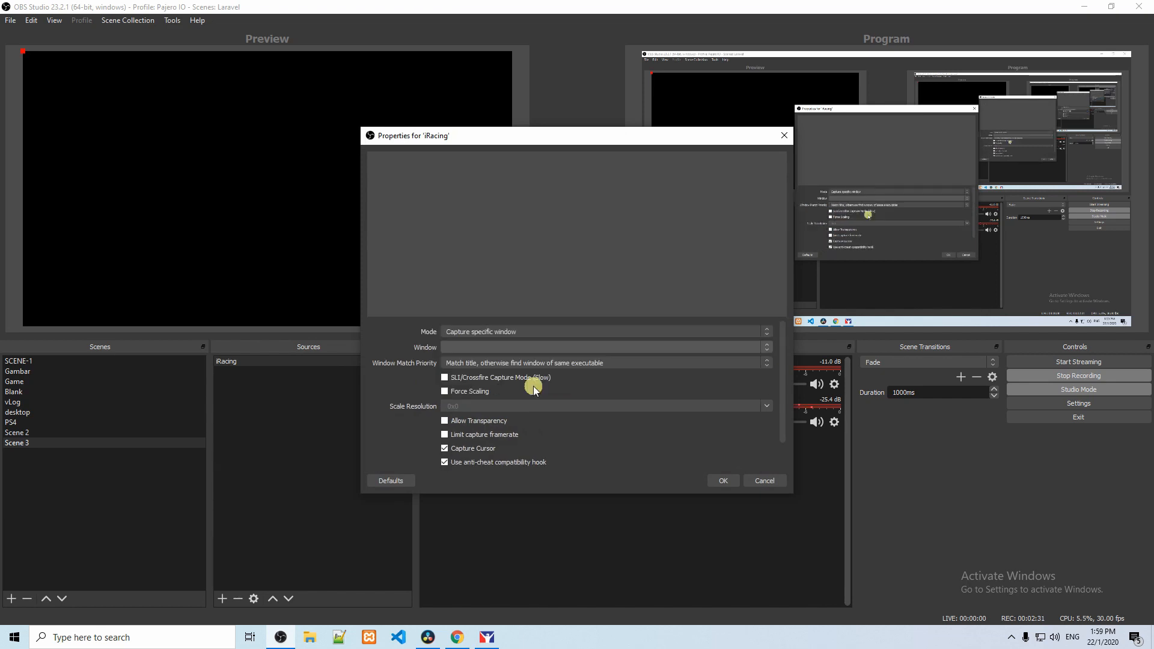
left_click(522, 349)
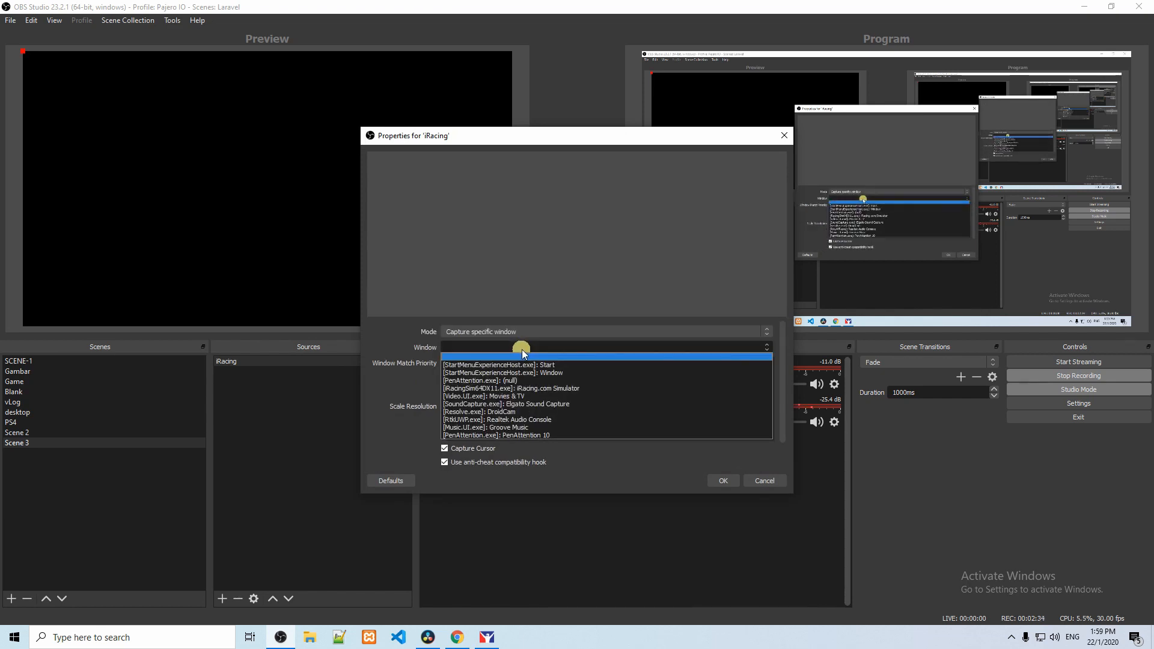
left_click(579, 388)
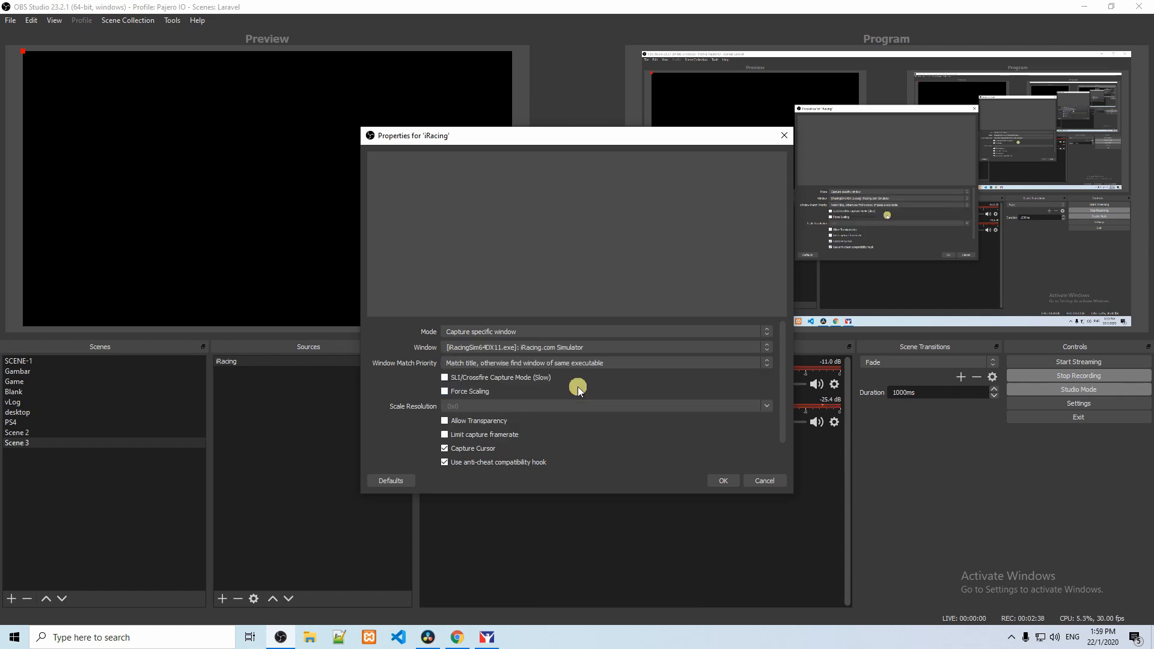
Step: Disable Capture Cursor, enable Limit capture framerate and accept the iRacing source's properties
left_click(732, 482)
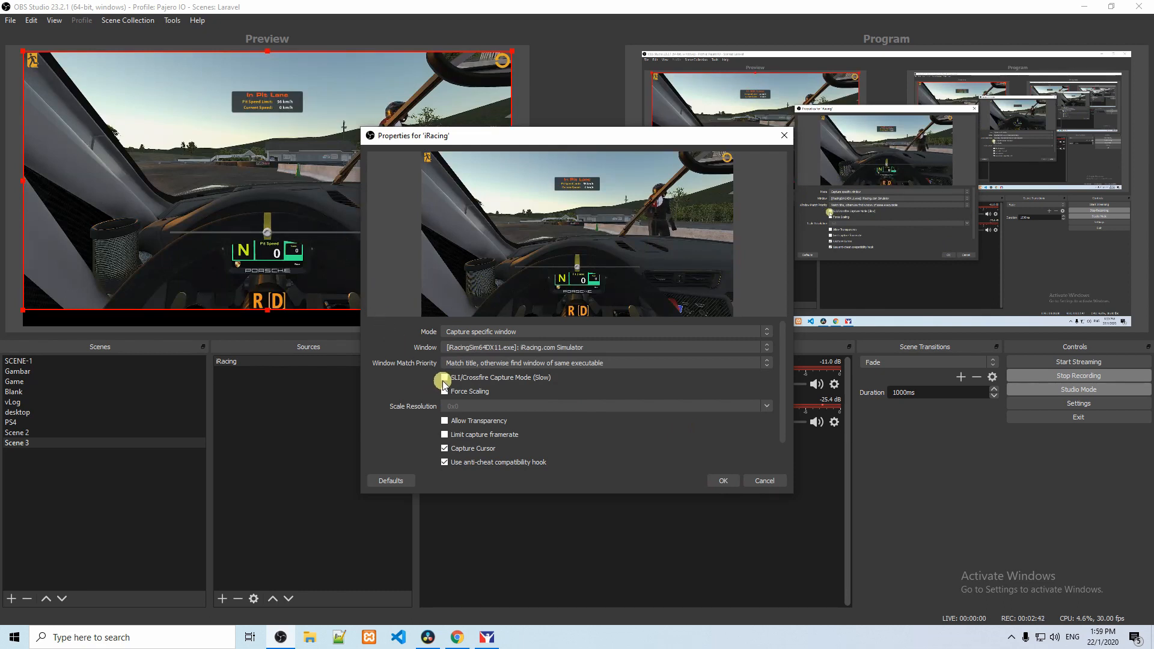
left_click(446, 449)
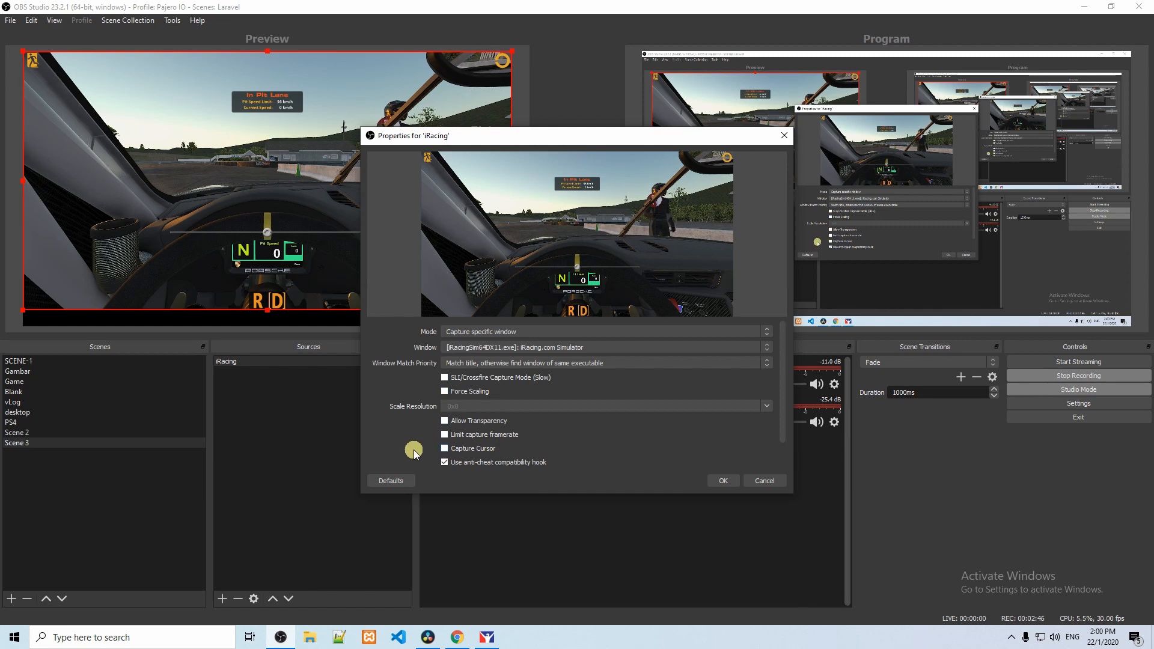
left_click(444, 435)
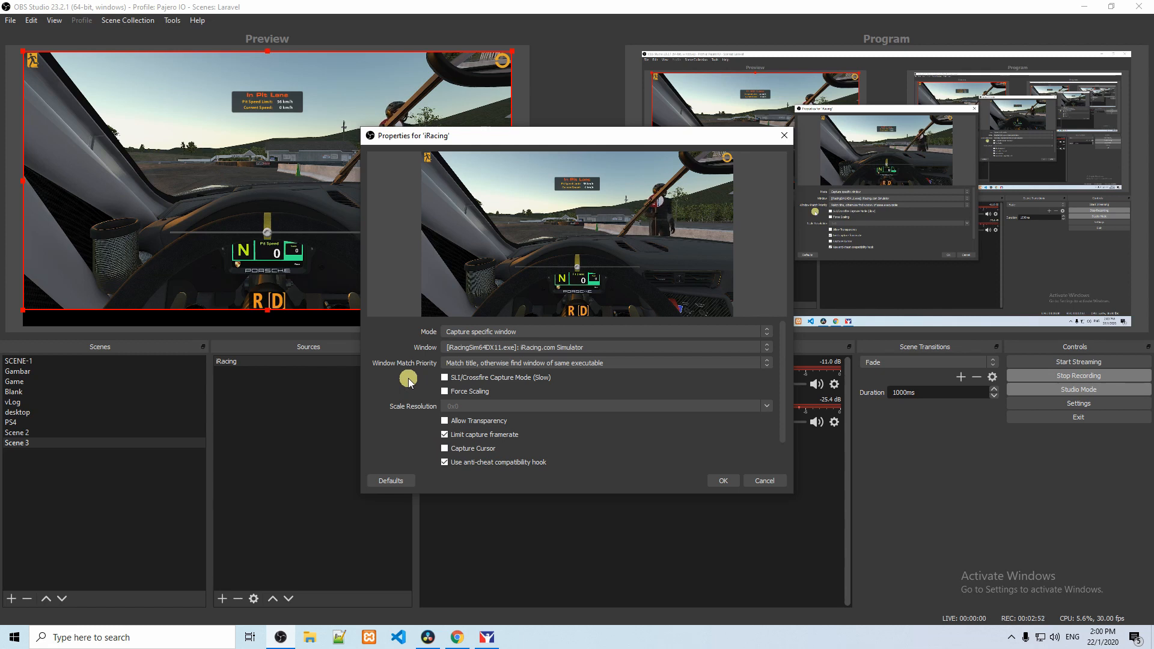
left_click(724, 482)
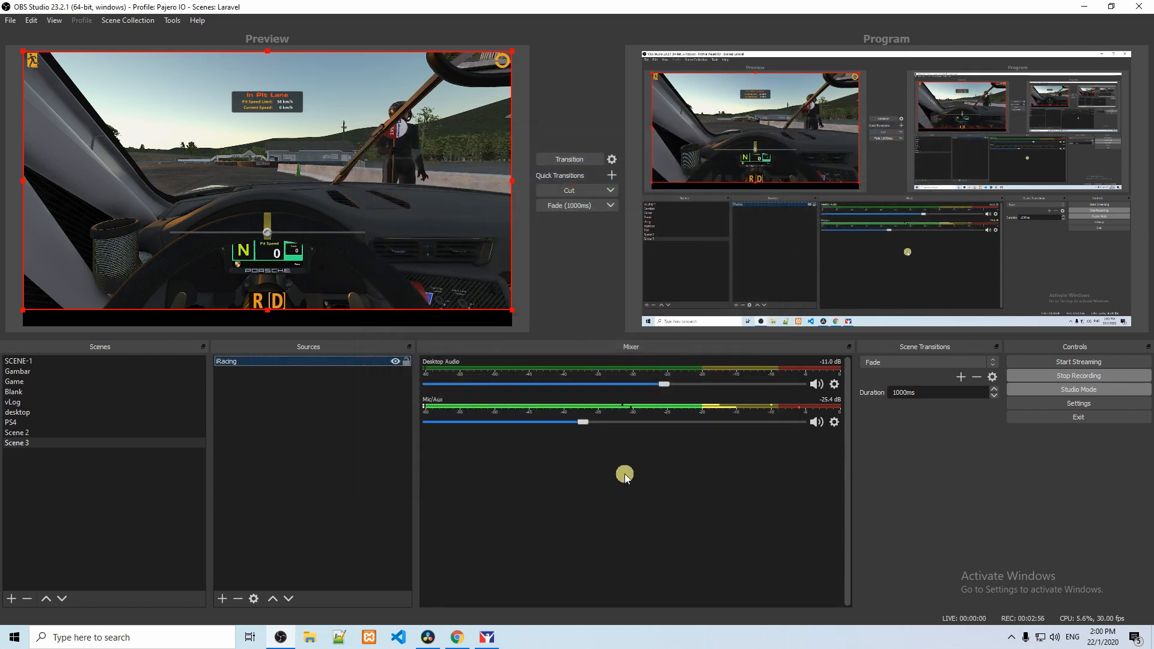
Step: Move the iRacing capture down in the preview so it is vertically centred on the canvas
left_click_drag(413, 277, 411, 284)
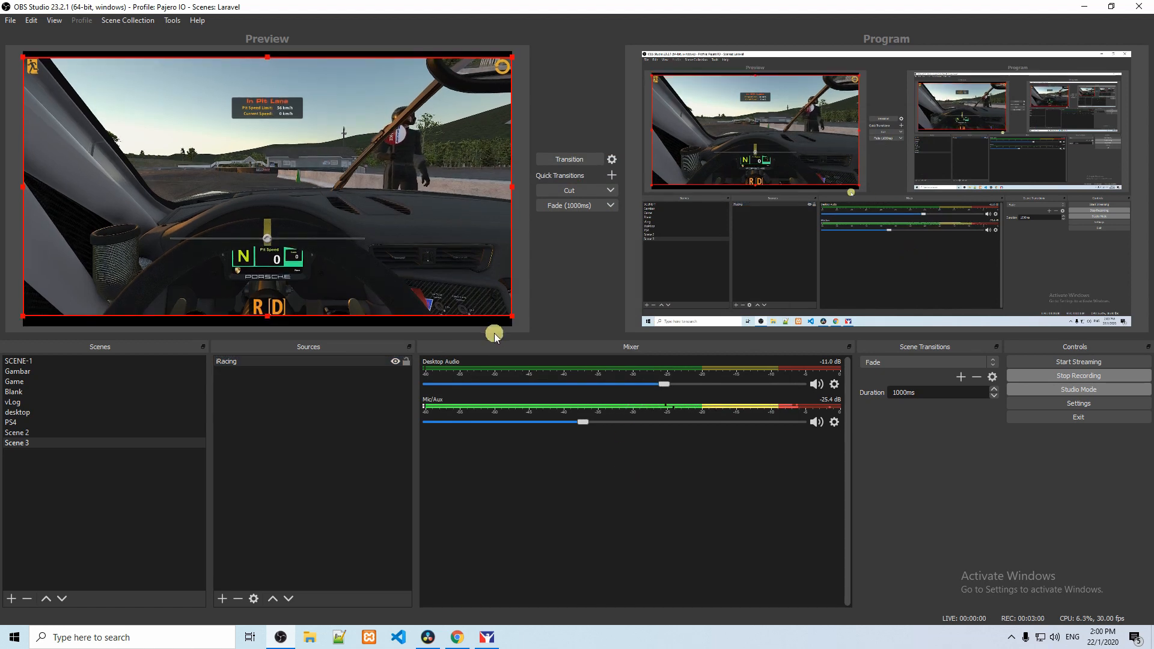
mouse_move(509, 315)
left_mouse_down()
mouse_move(408, 265)
mouse_move(512, 316)
left_mouse_up()
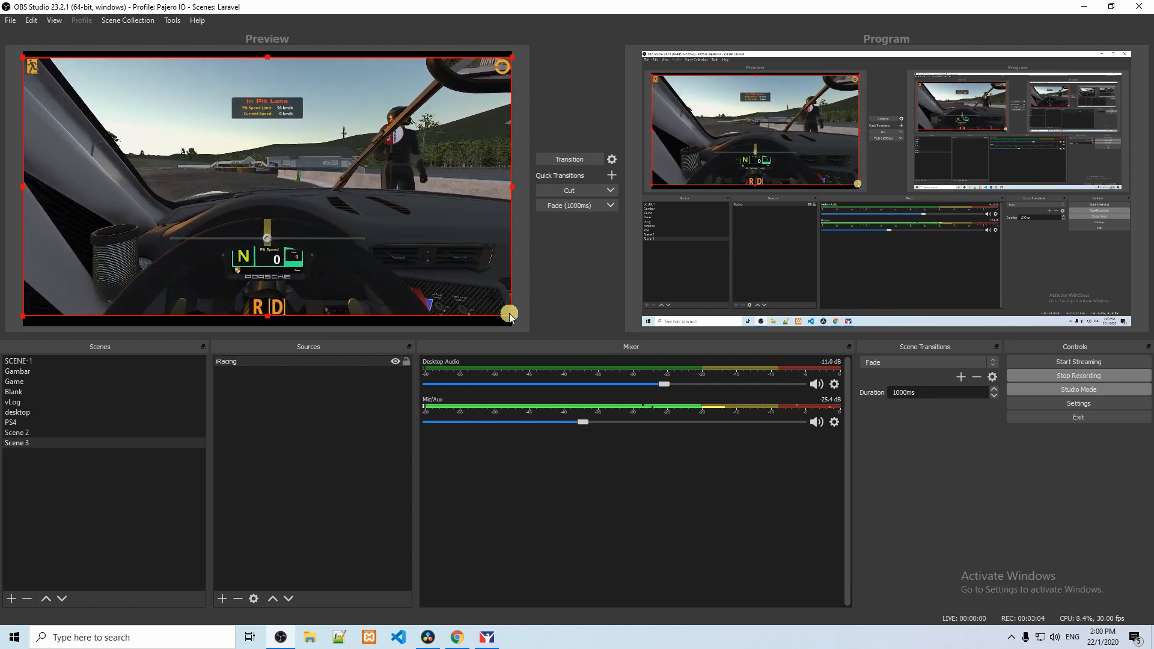
Step: Try out the iRacing source's visibility and lock toggles, leaving the source shown
left_click(395, 362)
left_click(395, 362)
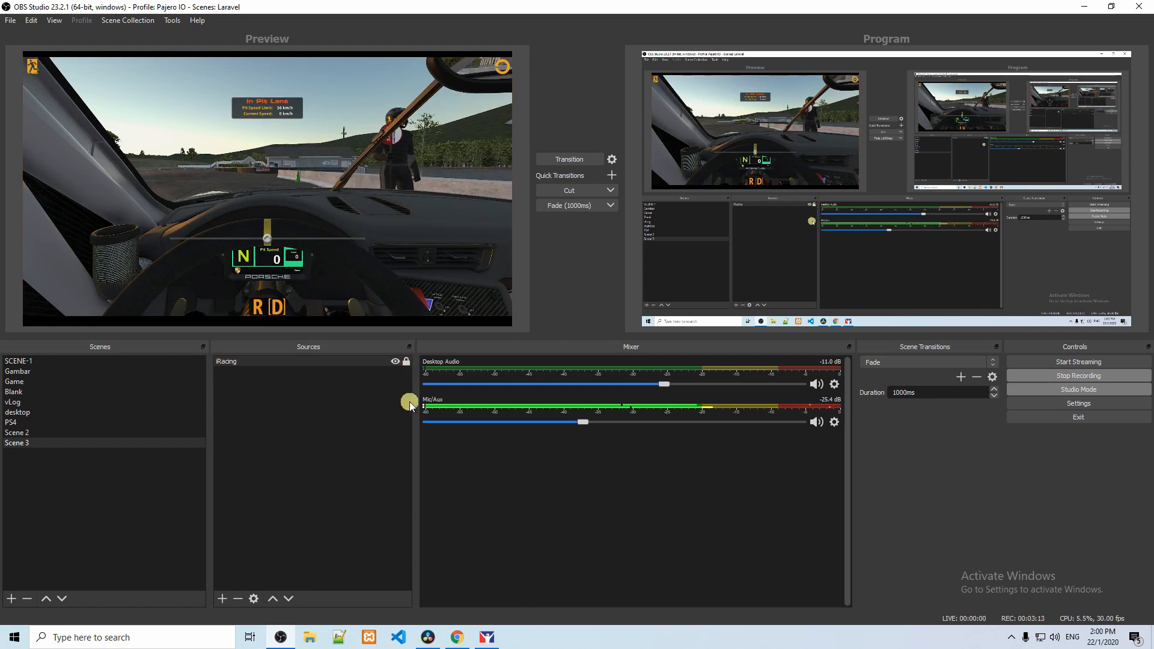
left_click(402, 363)
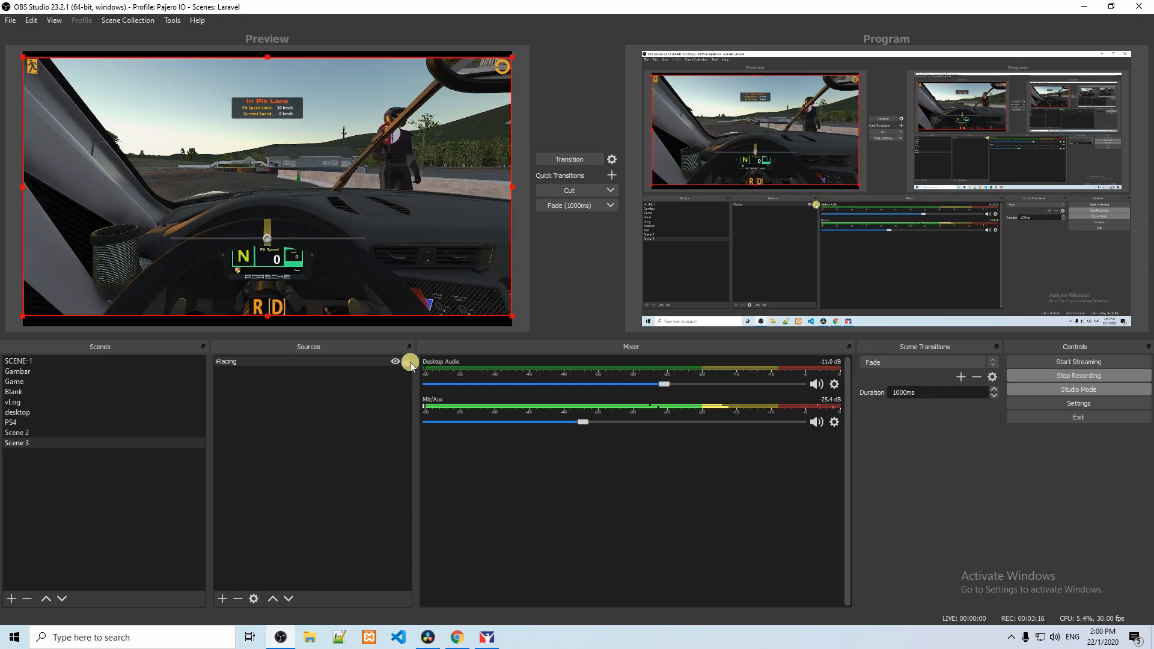
left_click(406, 361)
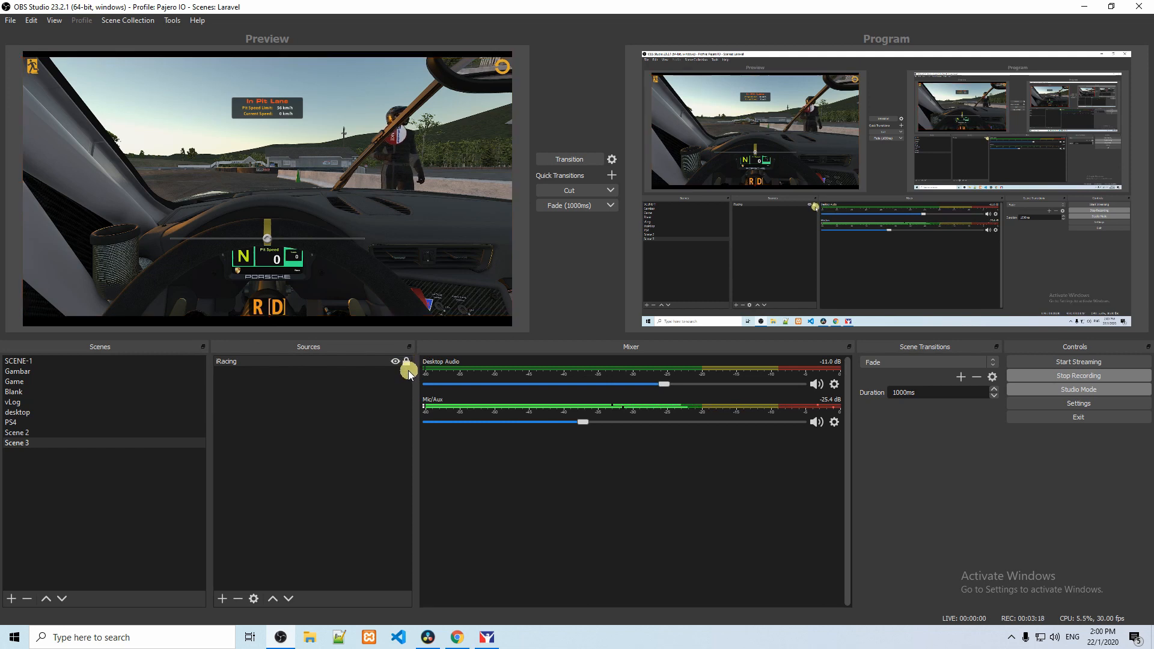
left_click(395, 362)
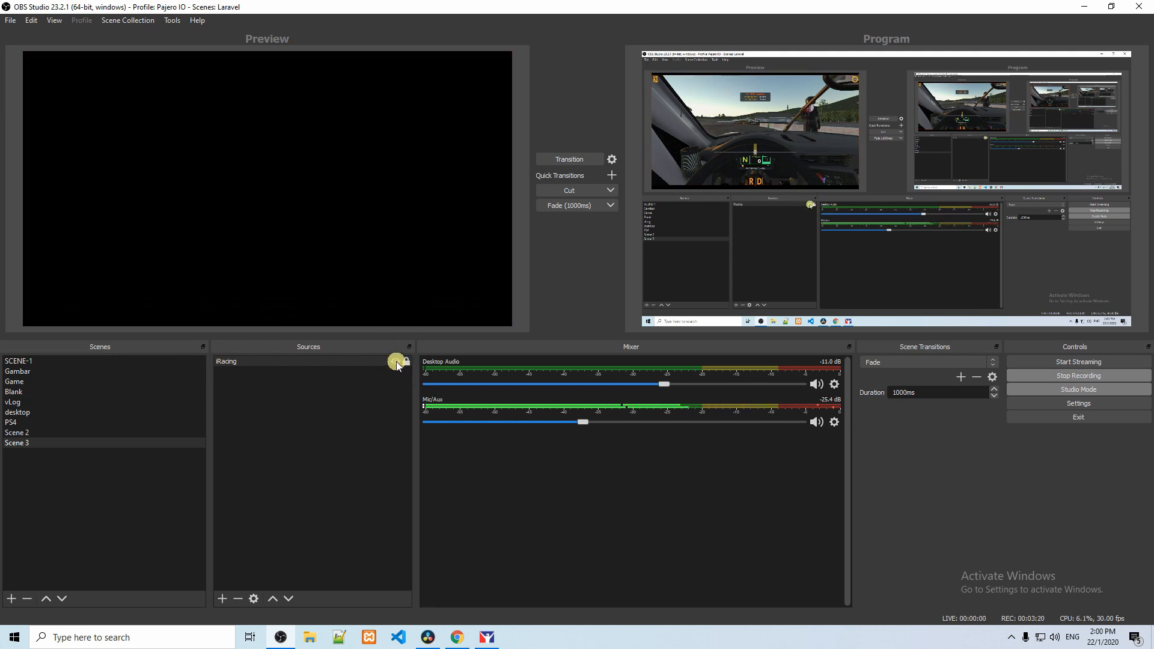
left_click(396, 362)
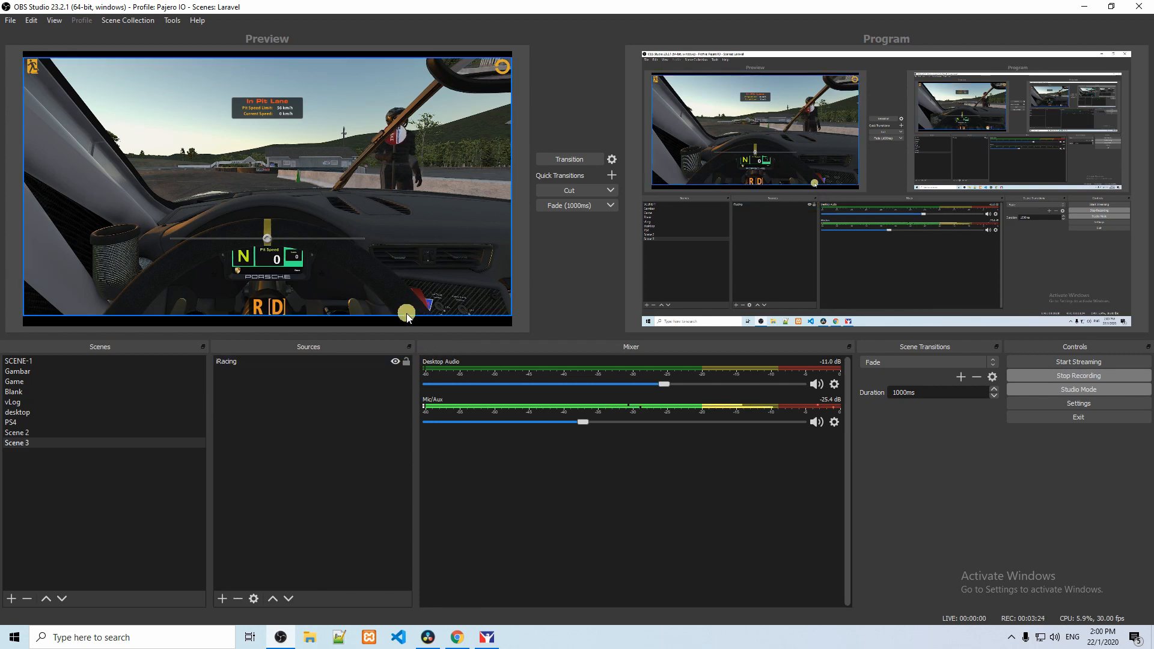
Step: Move the iRacing capture up in the preview so it sits flush with the canvas's upper edge
left_click(308, 57)
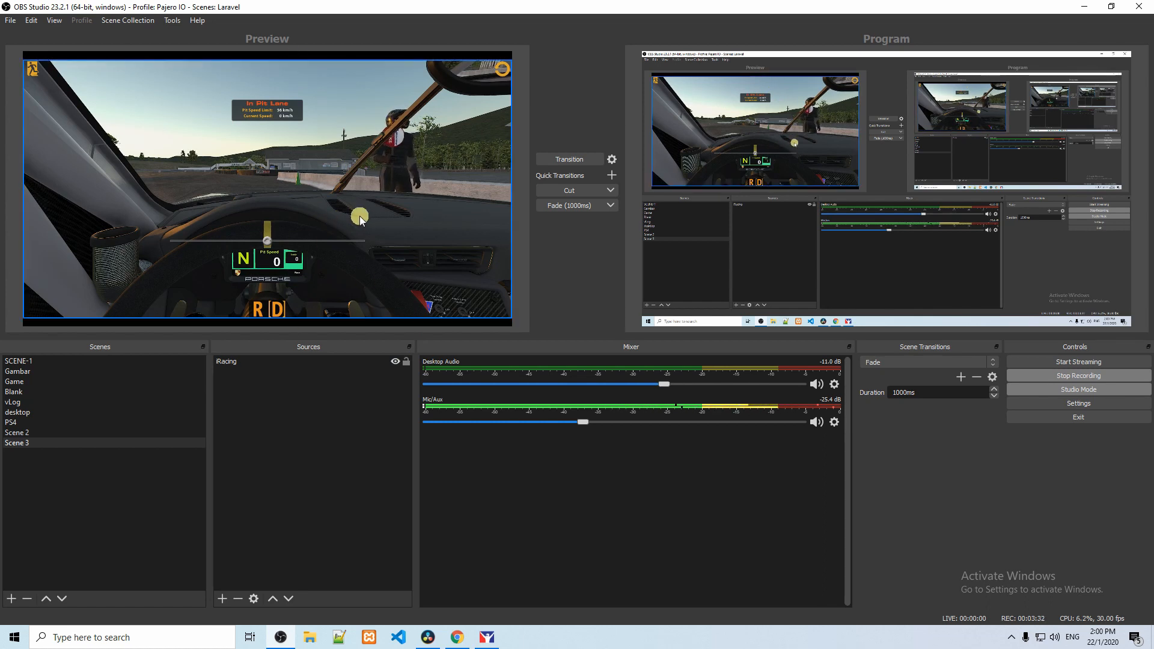
left_click_drag(355, 232, 355, 225)
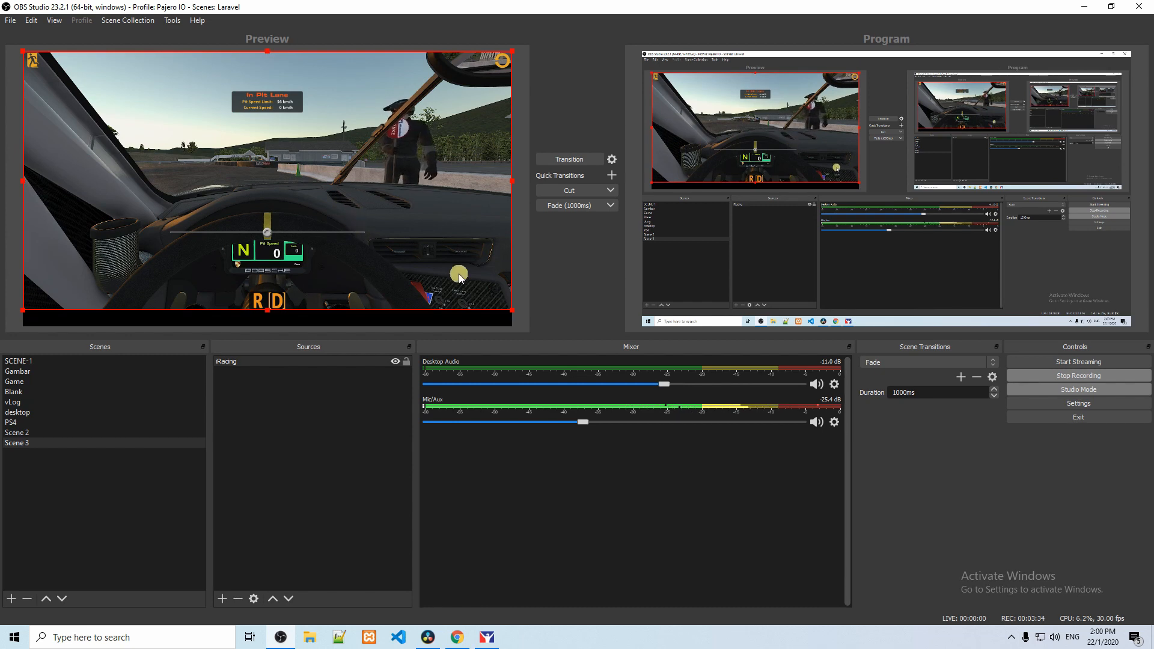
Step: Shrink the iRacing capture slightly in the preview and add a Crop/Pad filter to the source
left_click_drag(512, 310, 479, 300)
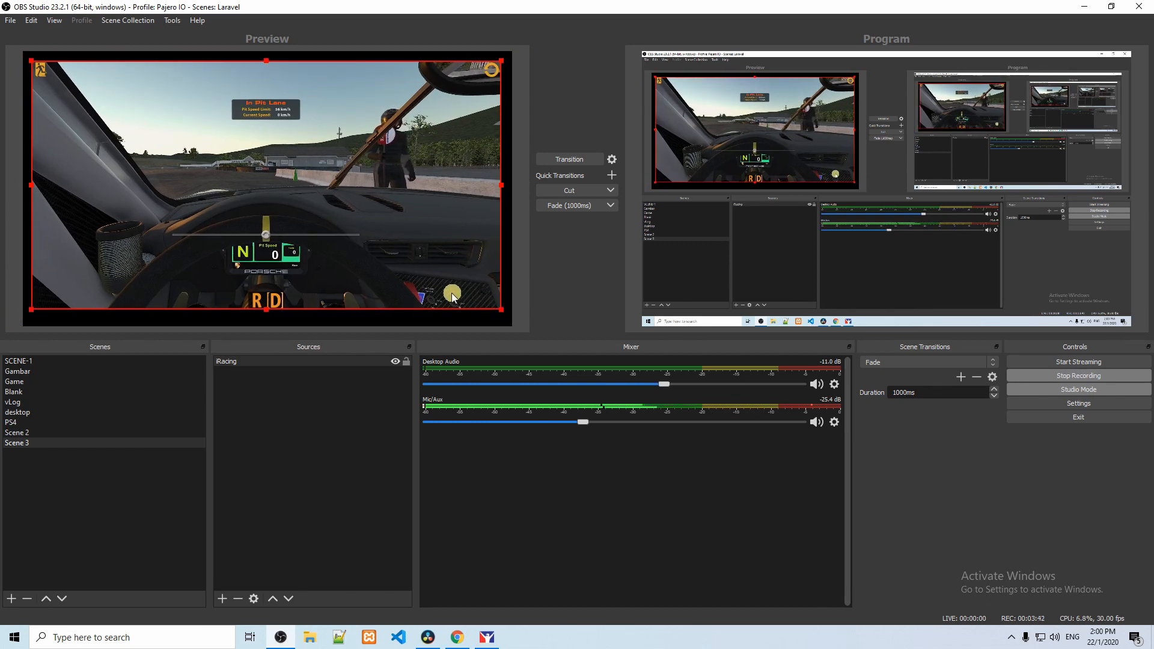
right_click(406, 287)
right_click(317, 361)
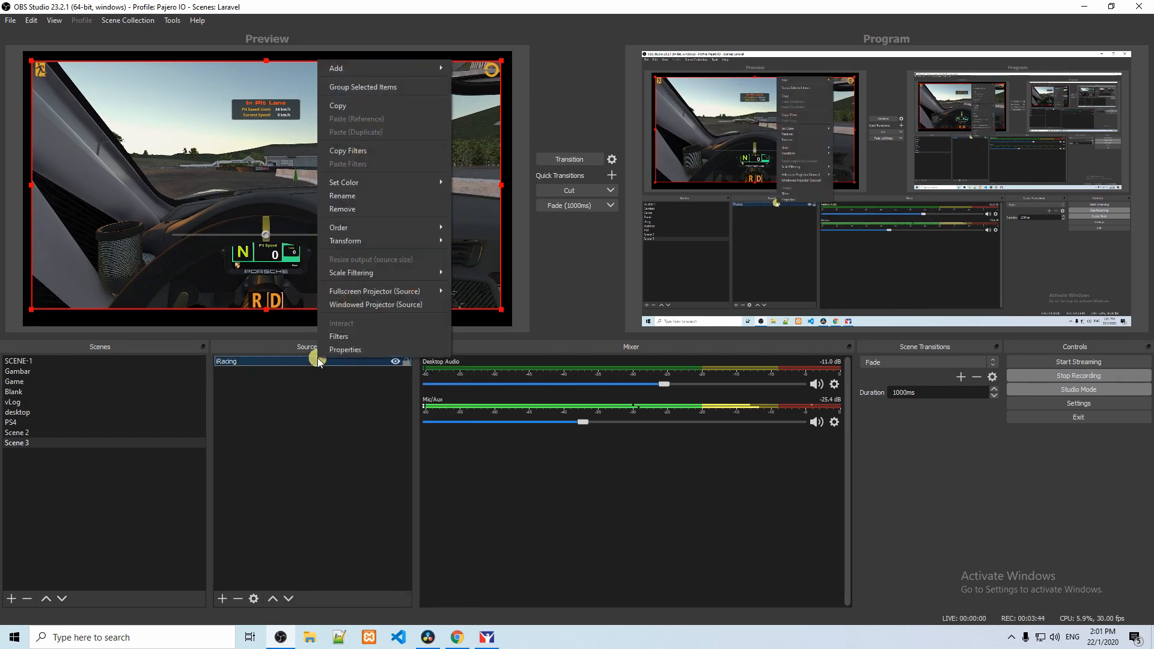
left_click(337, 340)
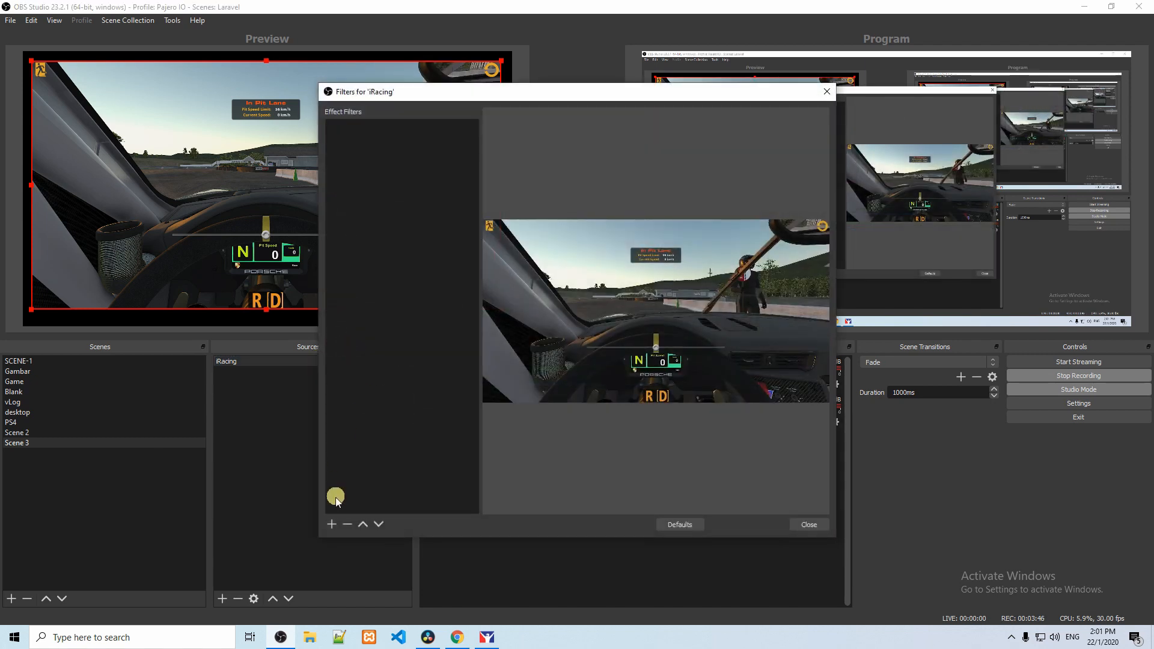
left_click(332, 524)
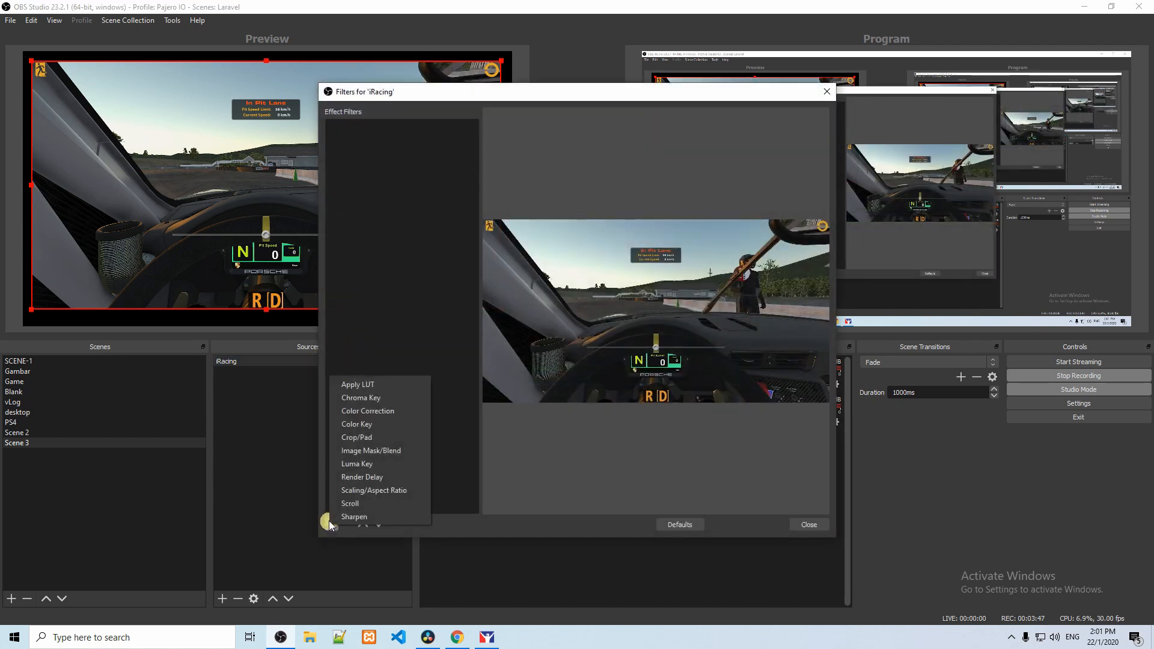
left_click(369, 442)
left_click(548, 335)
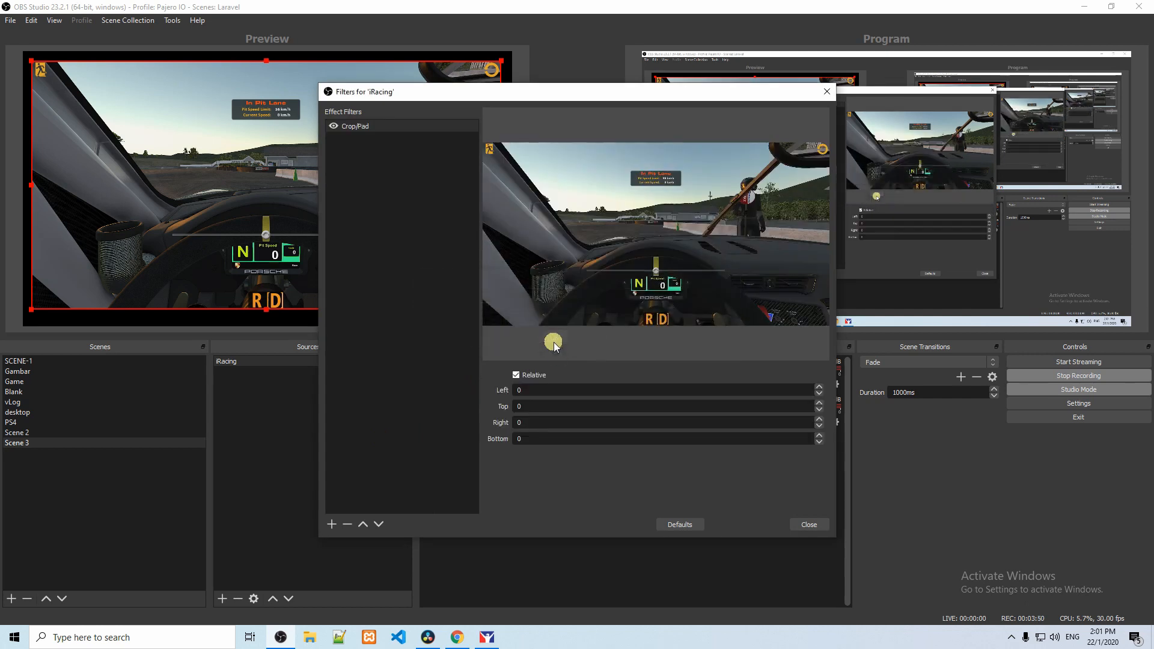
left_click_drag(500, 94, 710, 60)
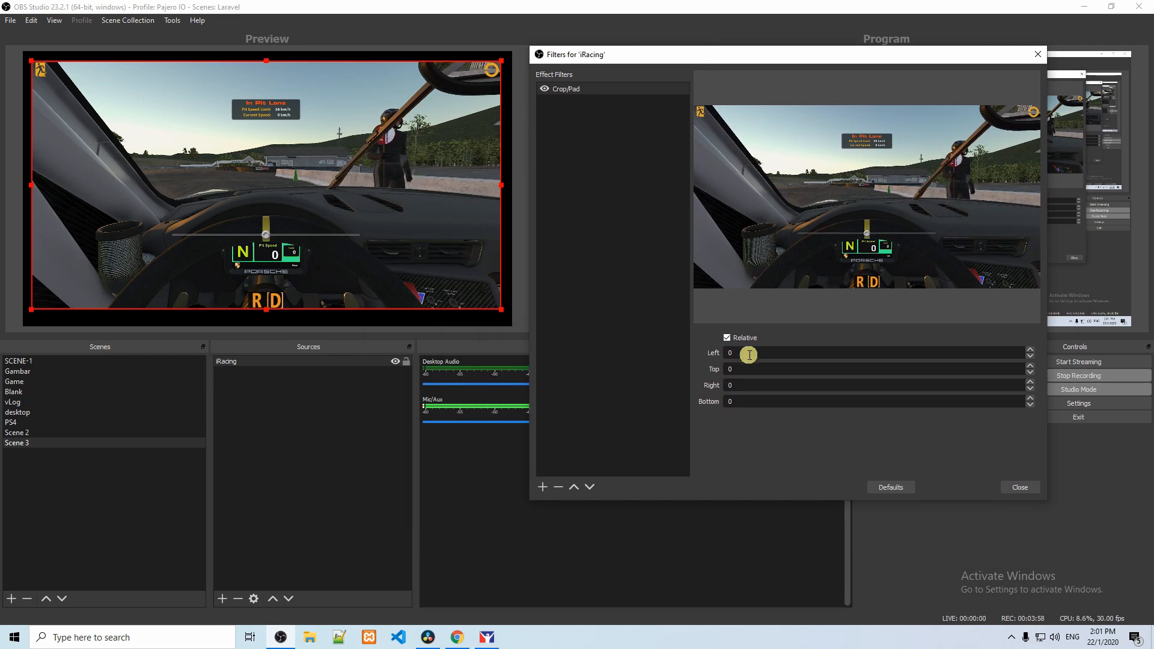
Step: Set the Crop/Pad filter's Left and Right values to 30 each
scroll(748, 354, "up", 20)
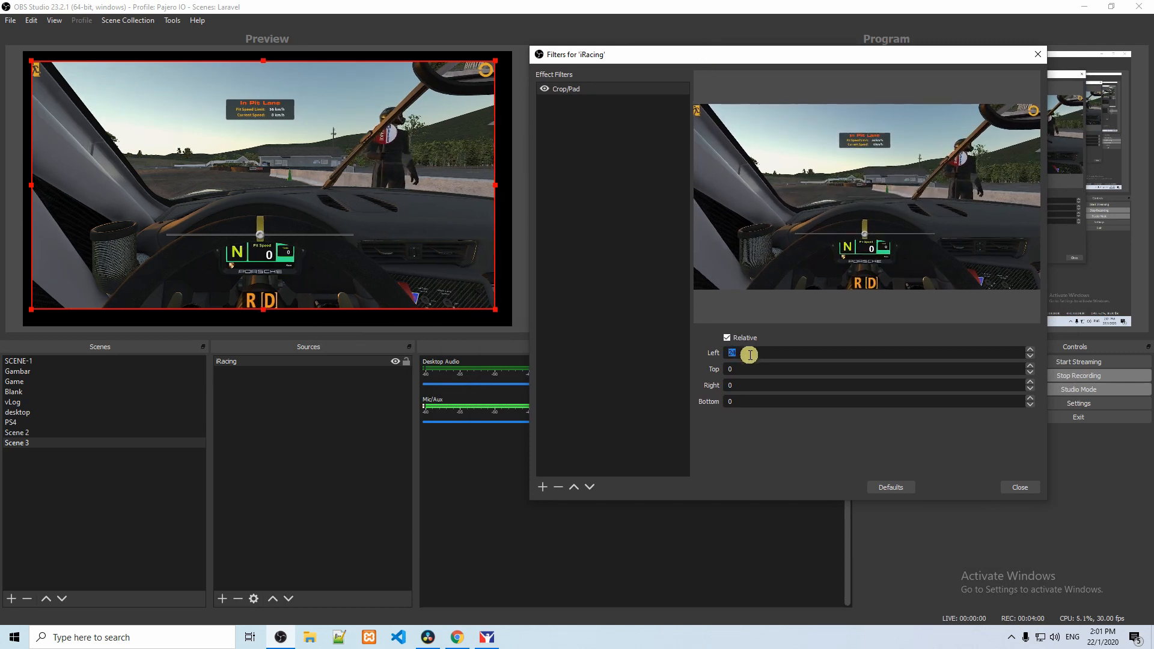
scroll(748, 355, "up", 3)
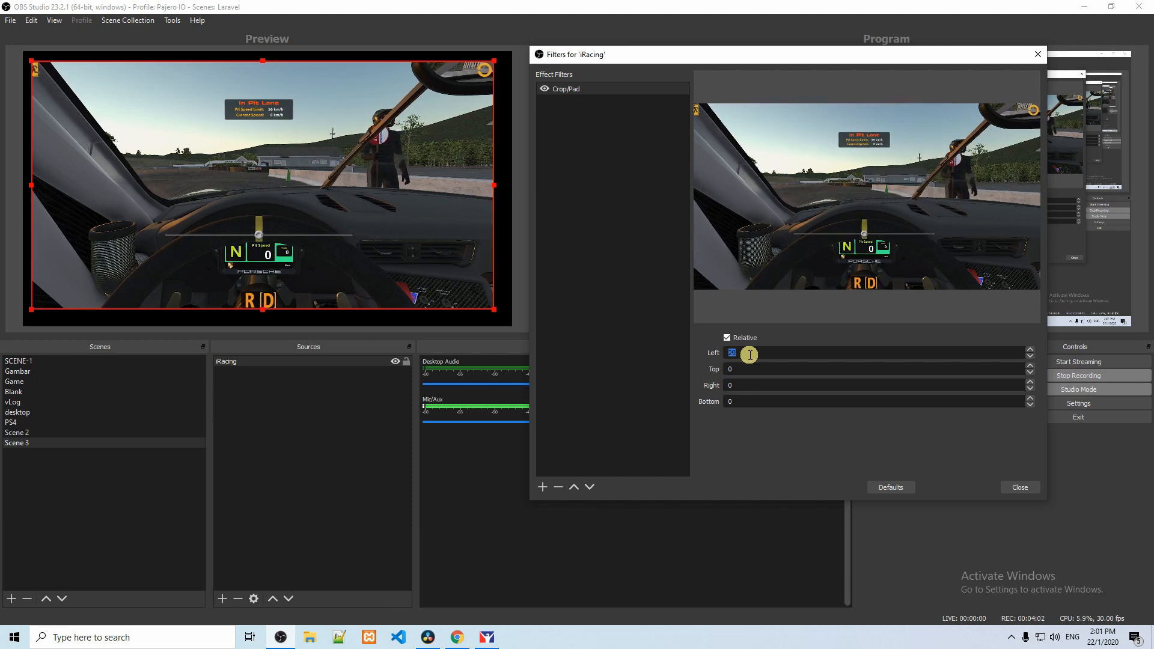
scroll(749, 354, "up", 1)
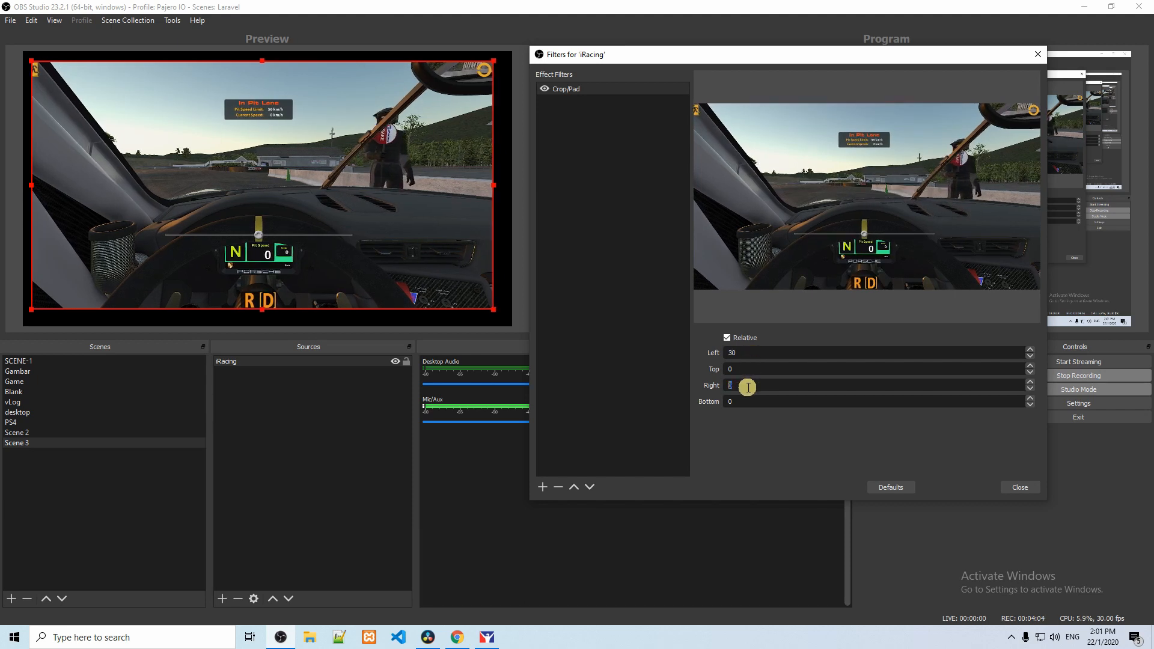
scroll(747, 387, "up", 20)
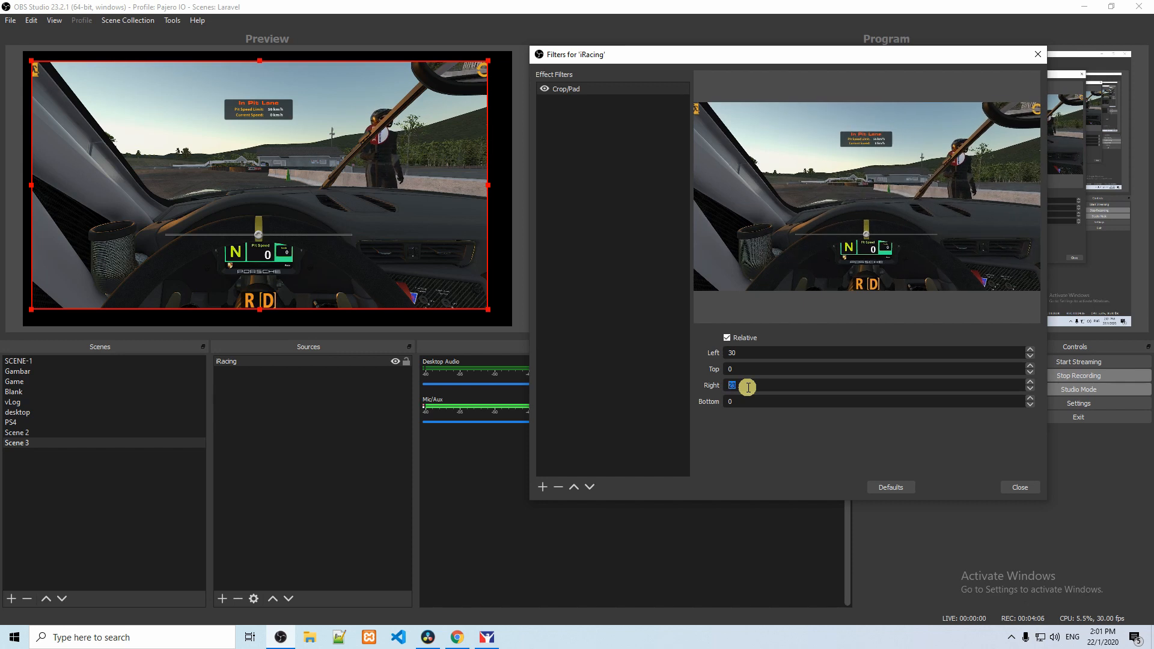
scroll(748, 387, "up", 2)
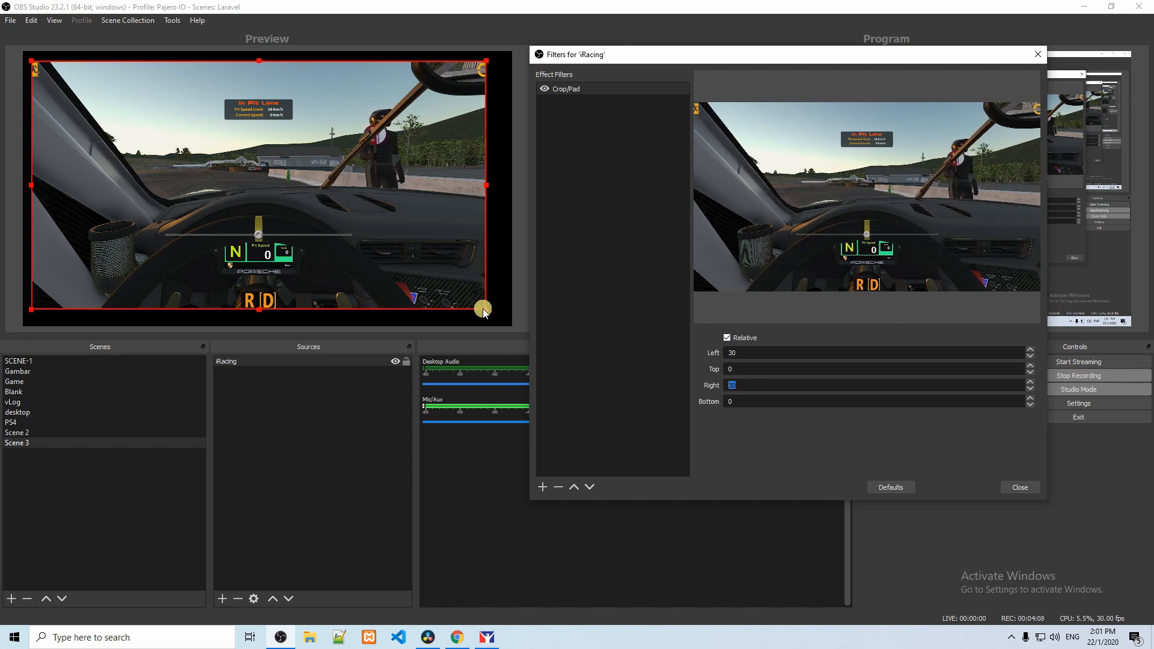
Step: Enlarge the cropped iRacing capture in the preview and align it with the canvas's upper and right edges
left_click_drag(484, 312, 509, 326)
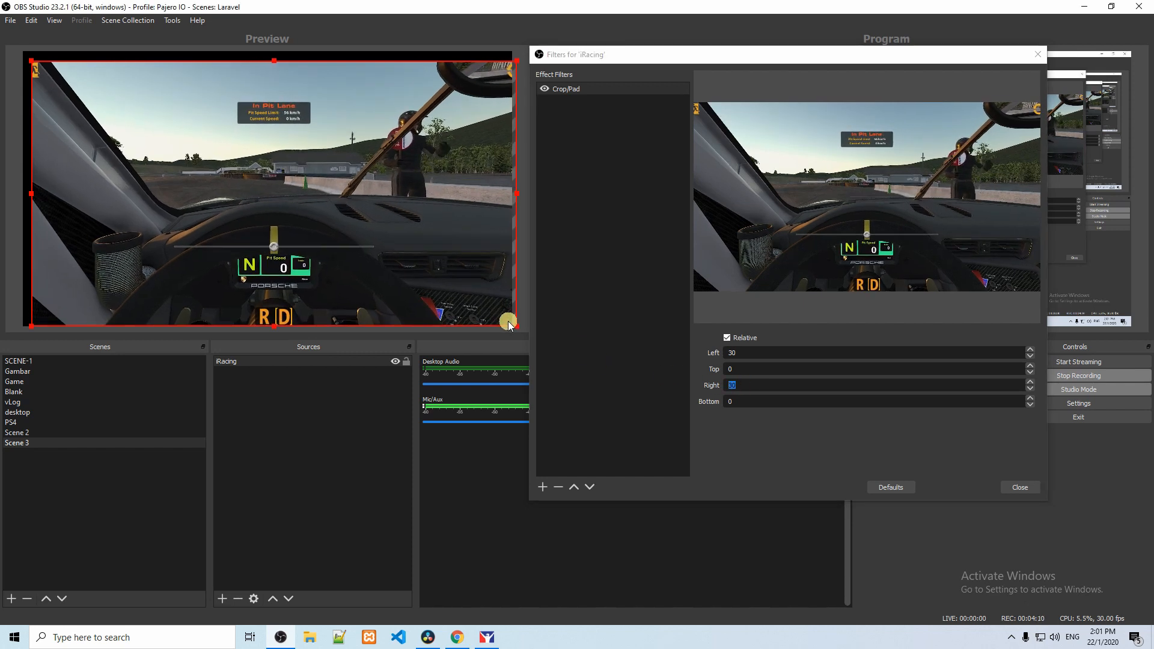
left_click_drag(32, 64, 45, 65)
left_click_drag(169, 118, 165, 113)
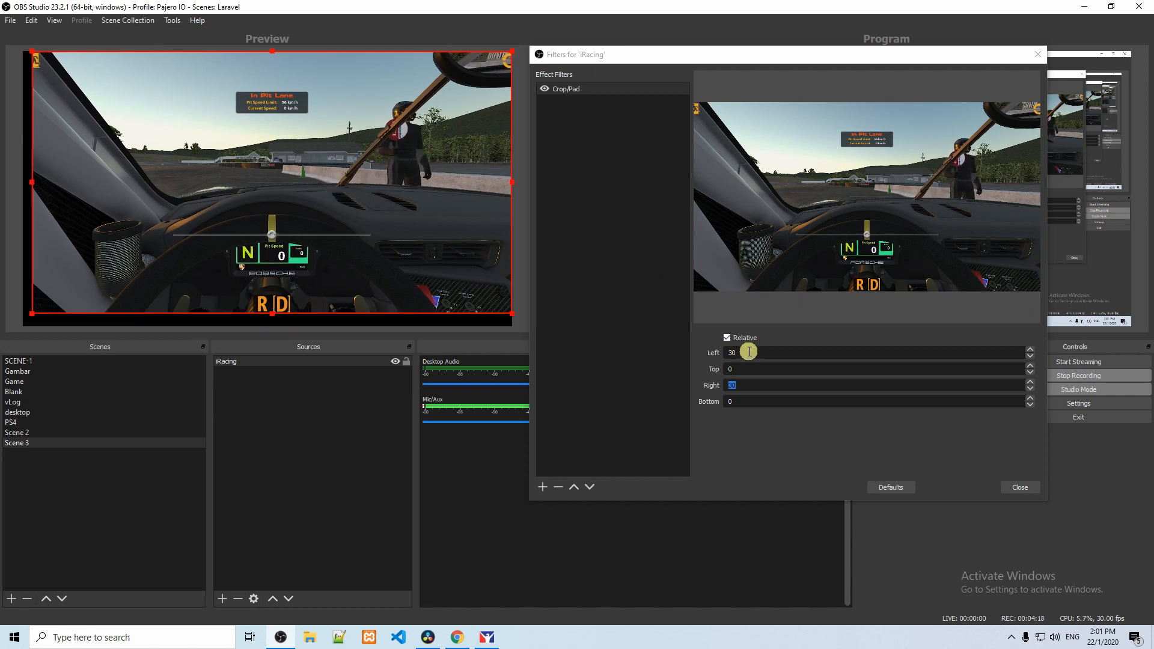
Step: Increase the Crop/Pad filter's Left and Right values to 50 each
scroll(748, 351, "up", 17)
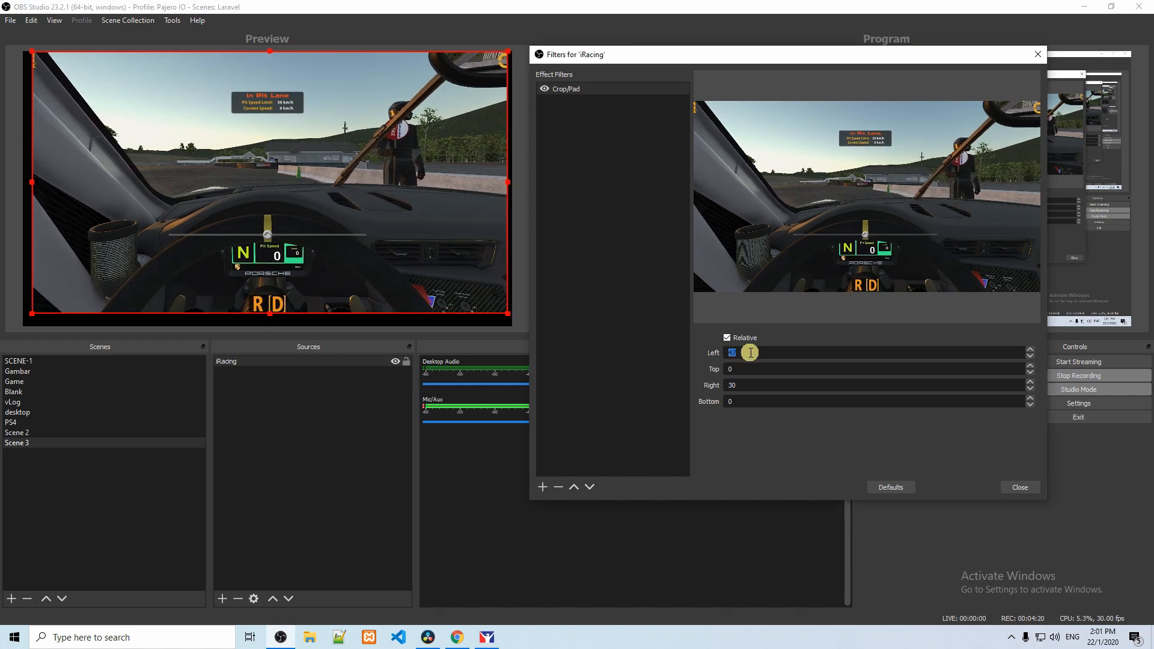
scroll(751, 353, "up", 3)
scroll(755, 387, "up", 15)
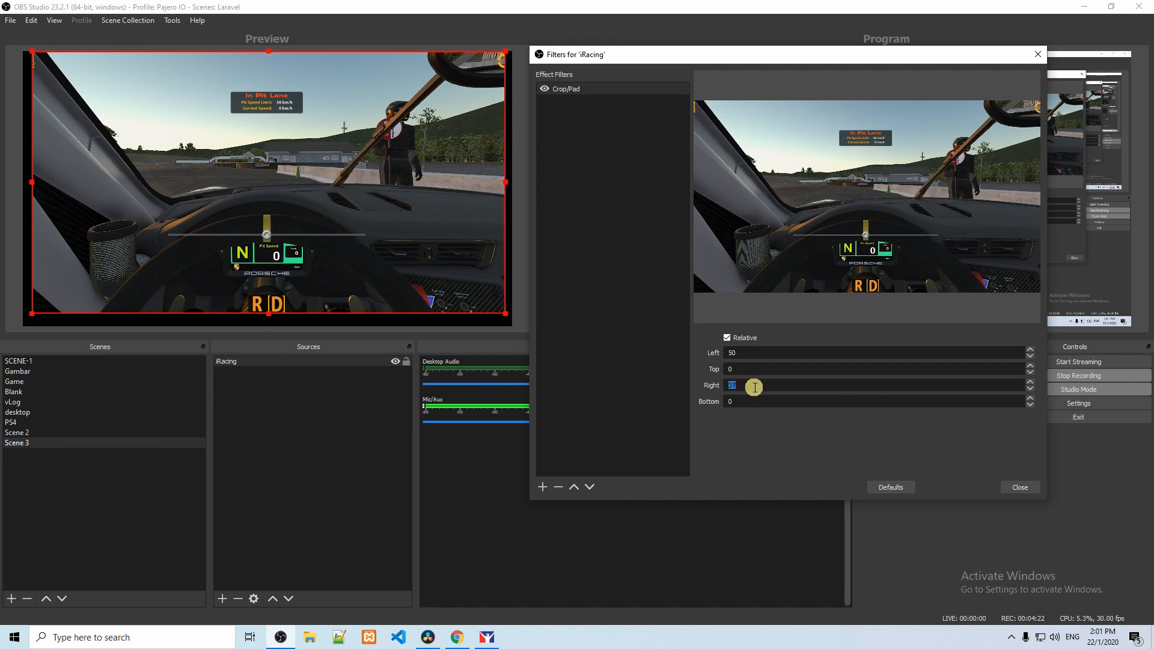
scroll(753, 387, "up", 4)
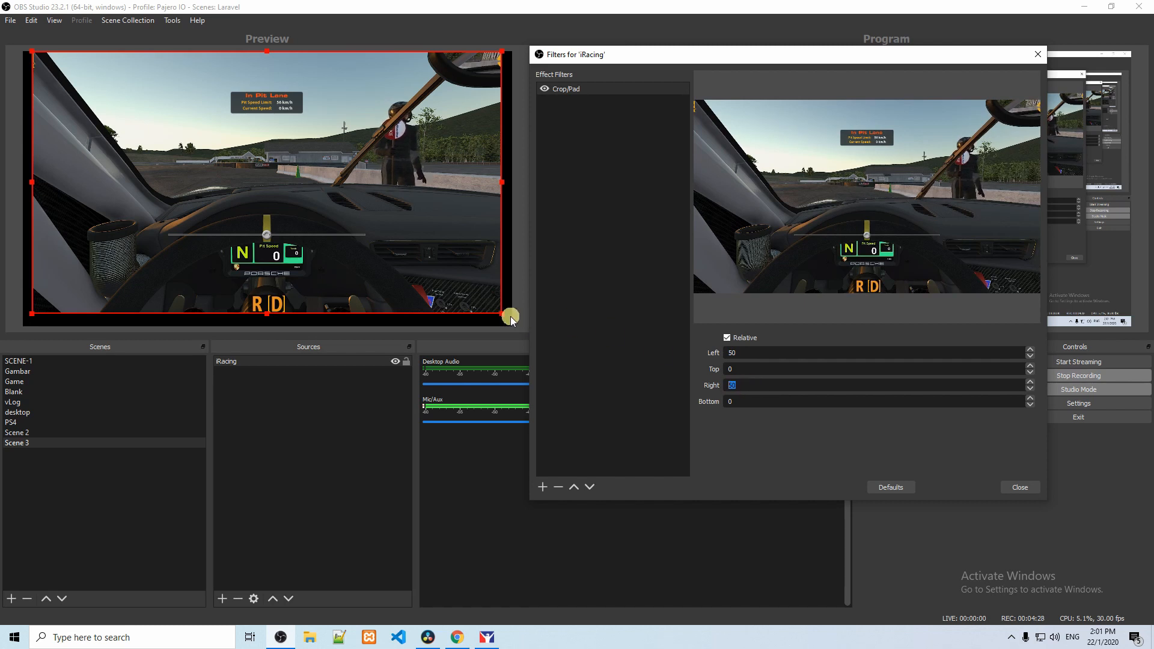
Step: Stretch the iRacing capture's lower corners until it fills the whole canvas and close its filters
left_click_drag(502, 313, 512, 319)
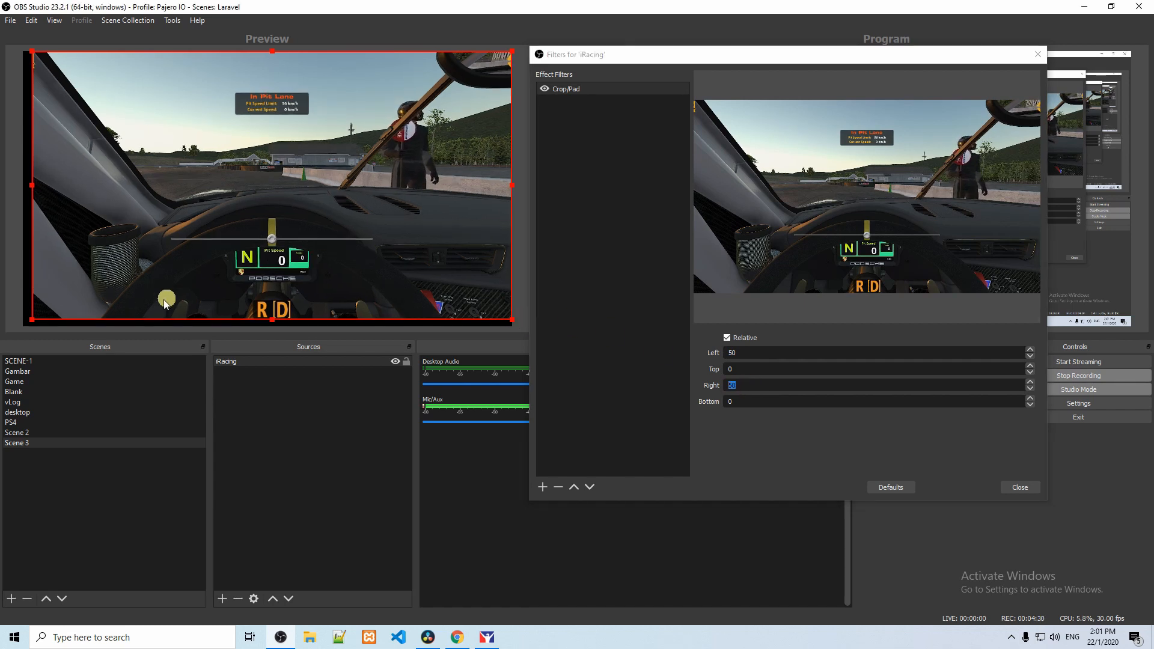
left_click_drag(31, 320, 26, 325)
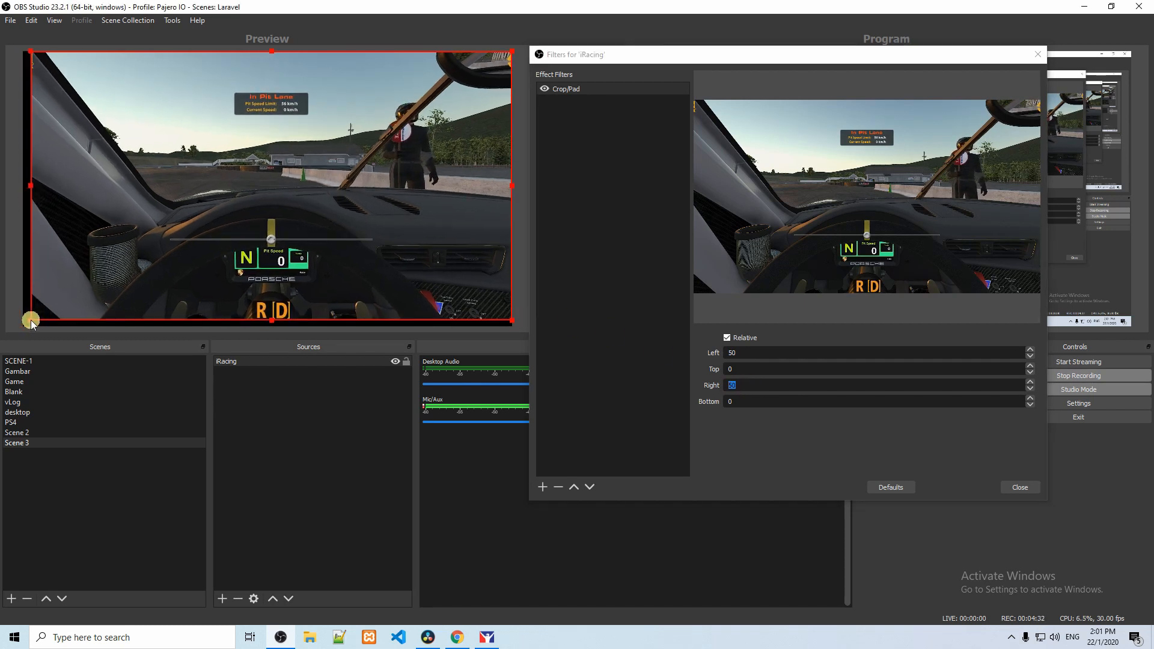
left_click_drag(141, 302, 143, 304)
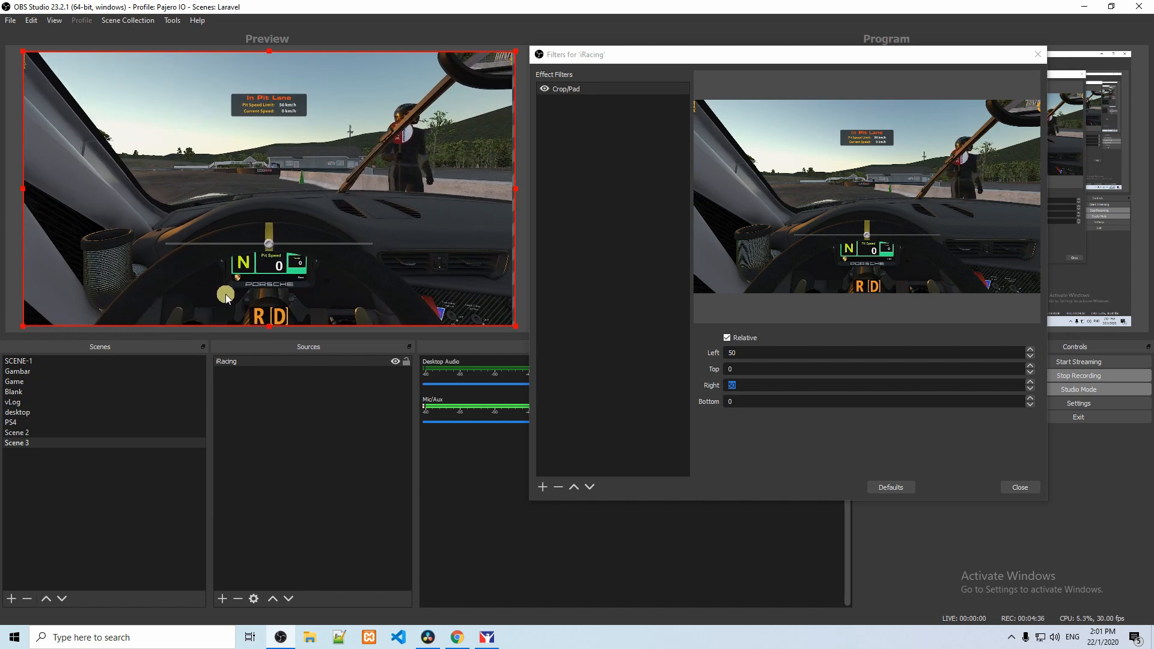
left_click(1020, 486)
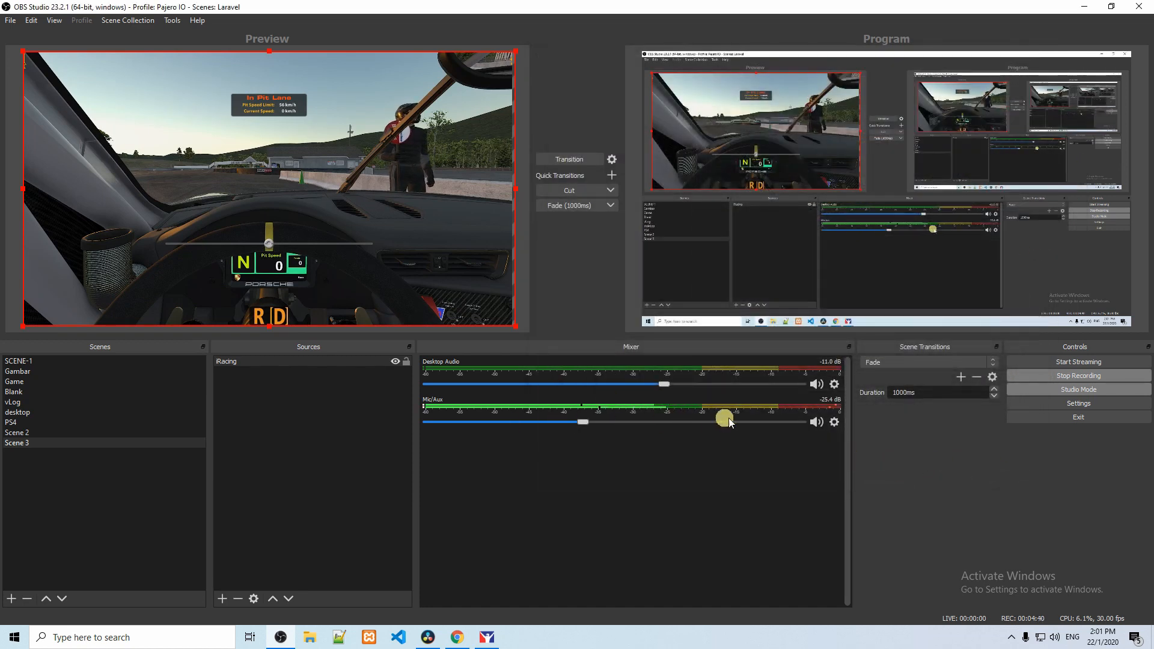
Step: Review the streaming output settings and the video resolution and FPS settings
left_click(1034, 408)
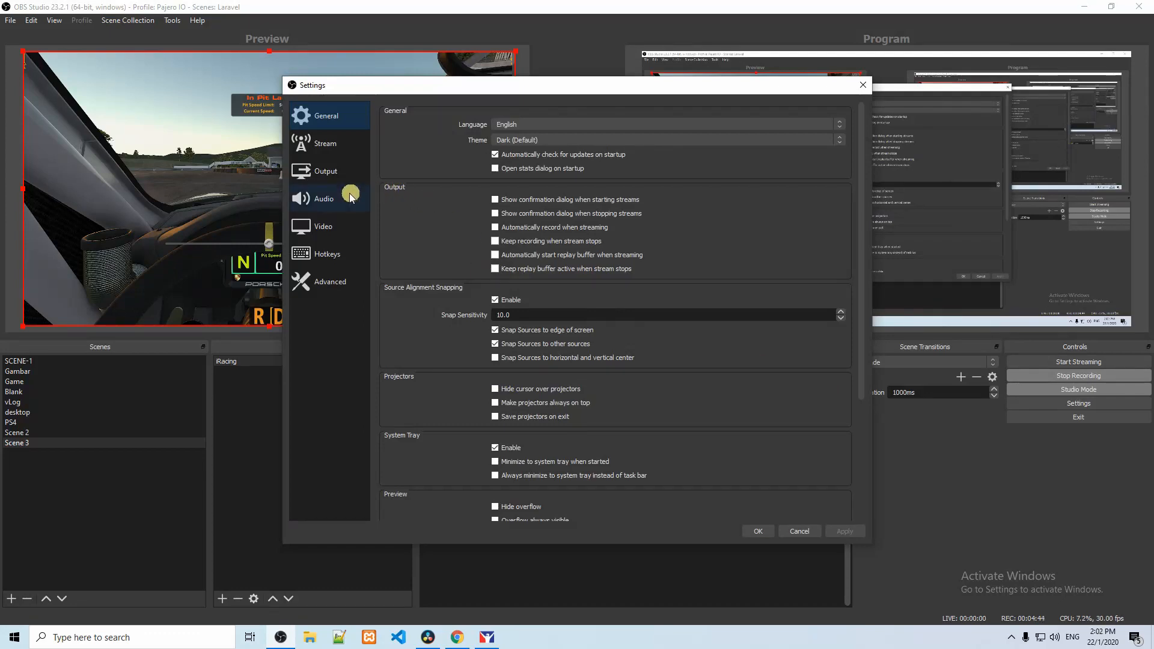
left_click(337, 171)
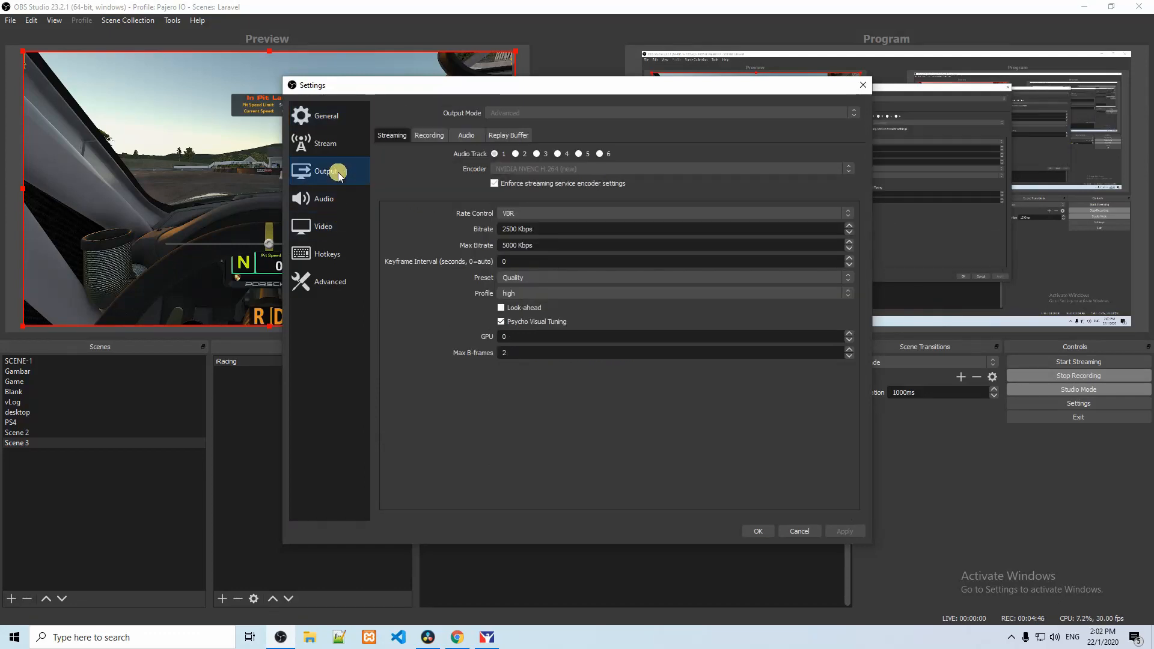
left_click(335, 229)
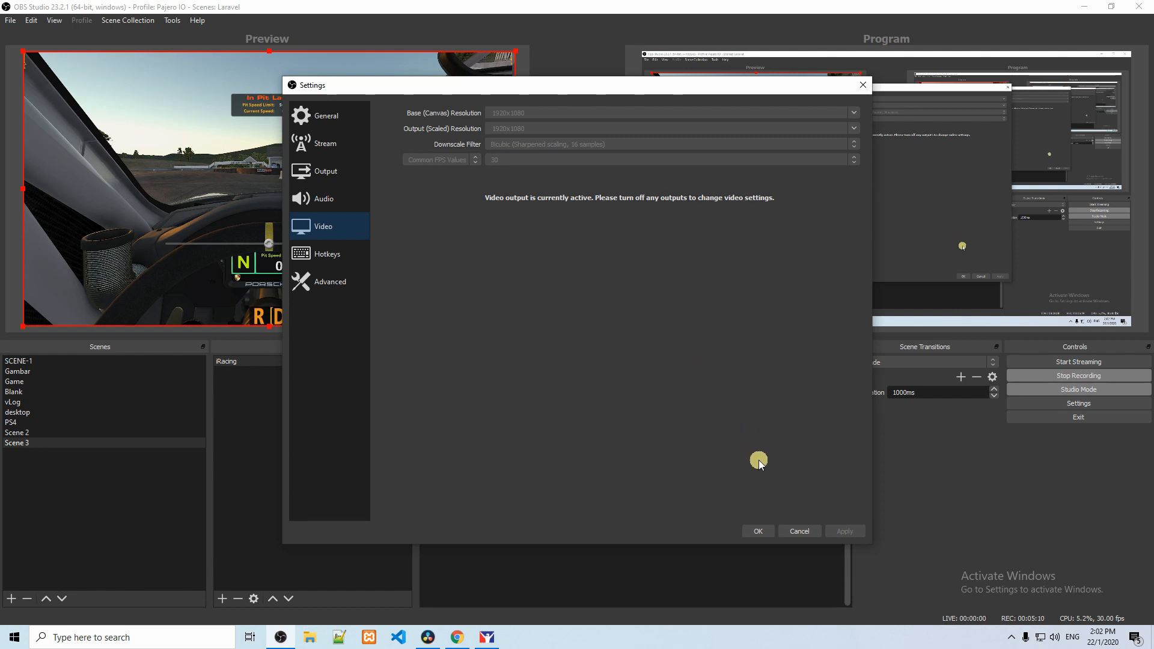
left_click(755, 531)
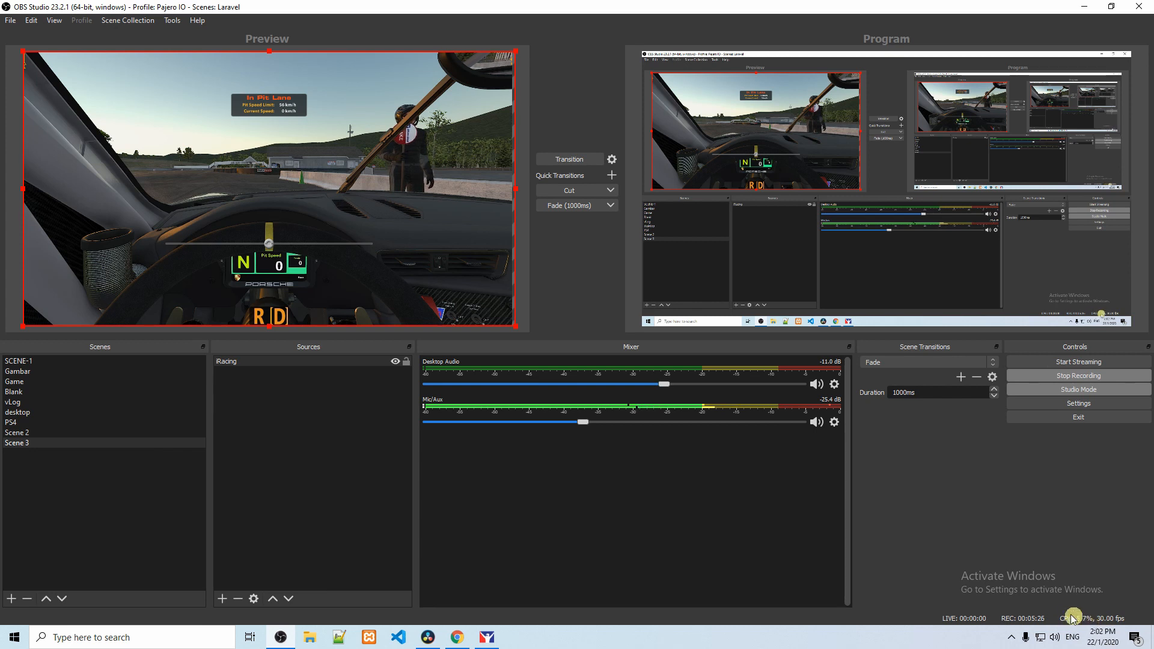
Step: Check CPU usage, missed frames and dropped frames in the Stats window and close it
left_click(56, 21)
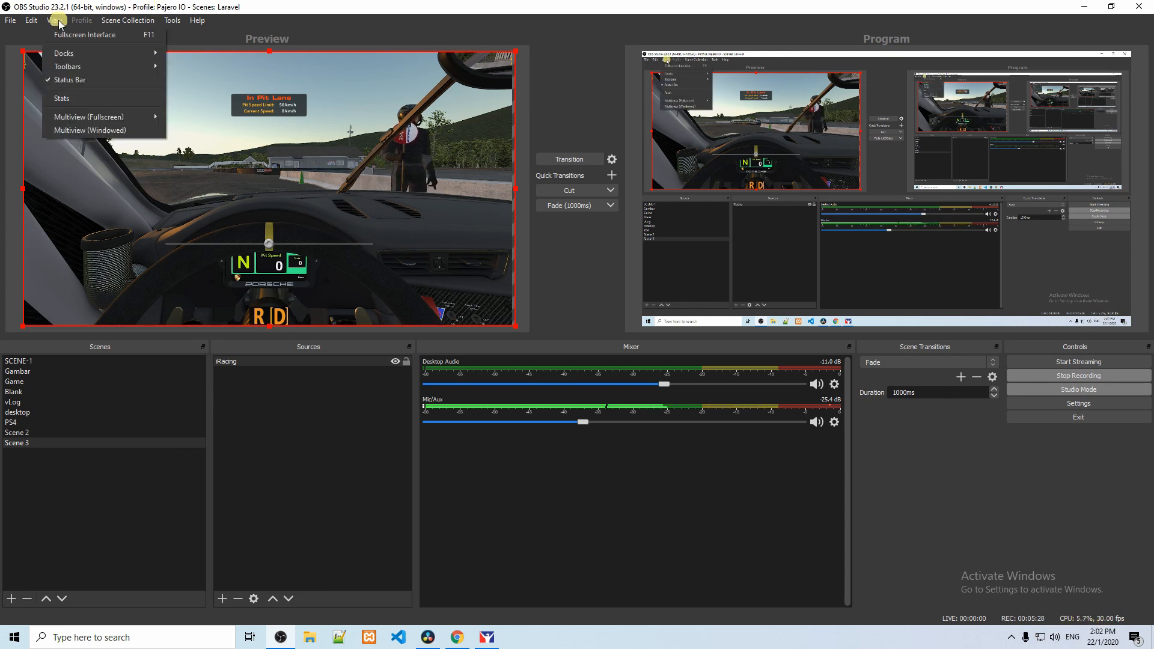
left_click(71, 96)
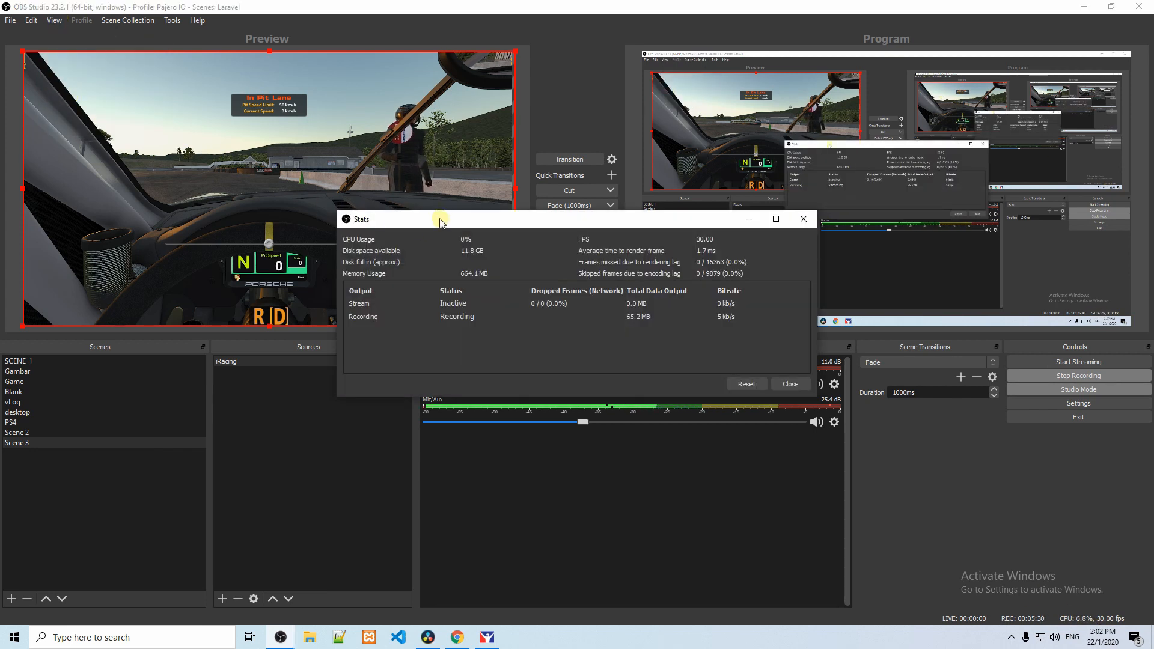
left_click_drag(477, 226, 582, 237)
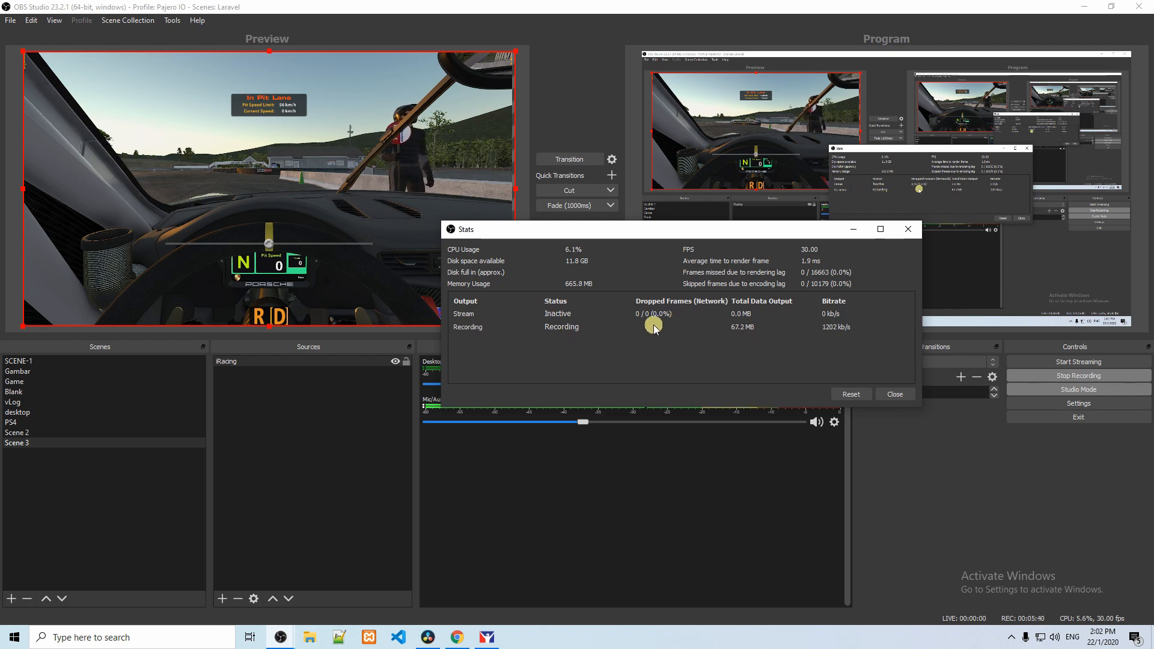
left_click(894, 394)
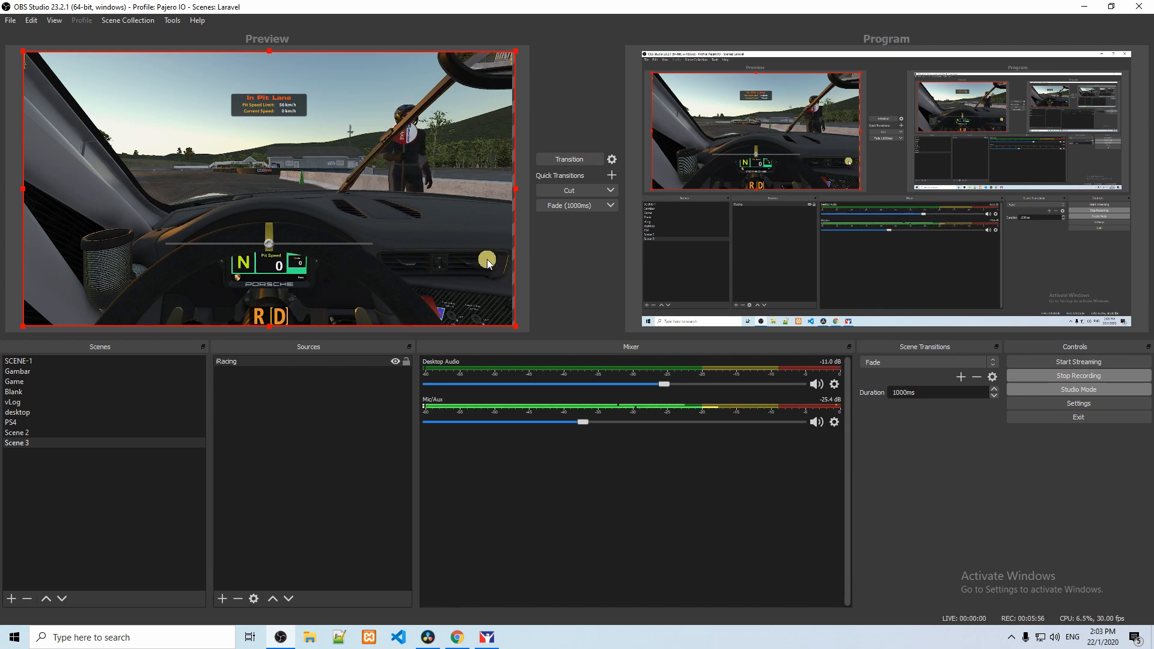
Step: Lock the iRacing source and try out the Fade (1000ms) quick transition to show Scene 3 as the program output
left_click(406, 362)
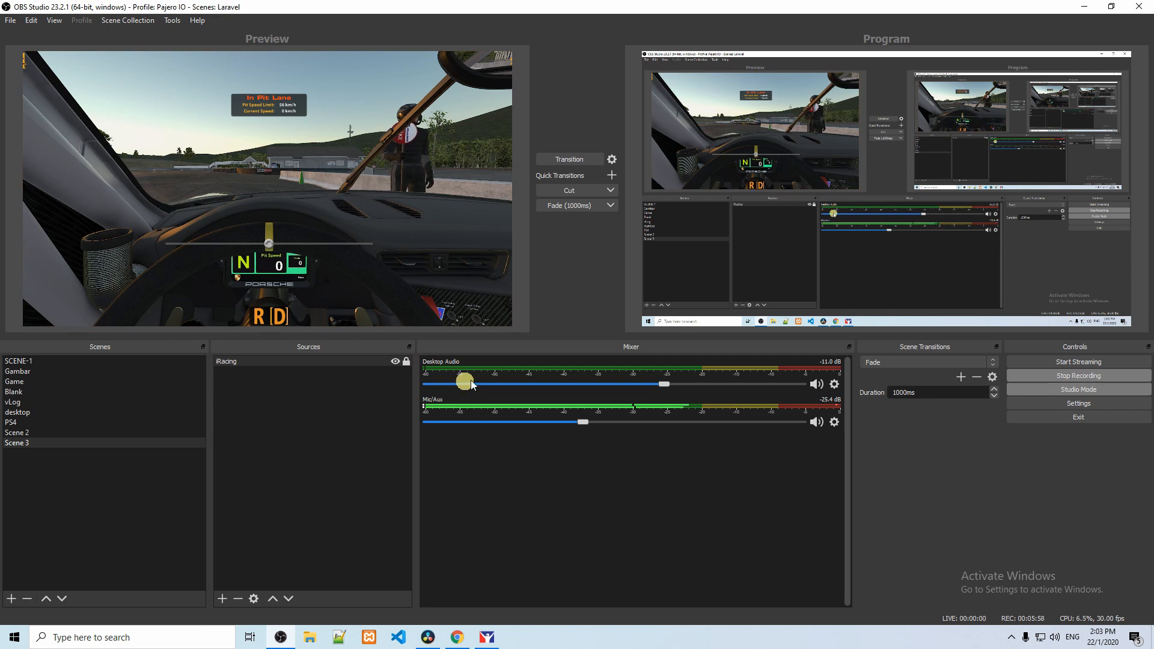
left_click(556, 211)
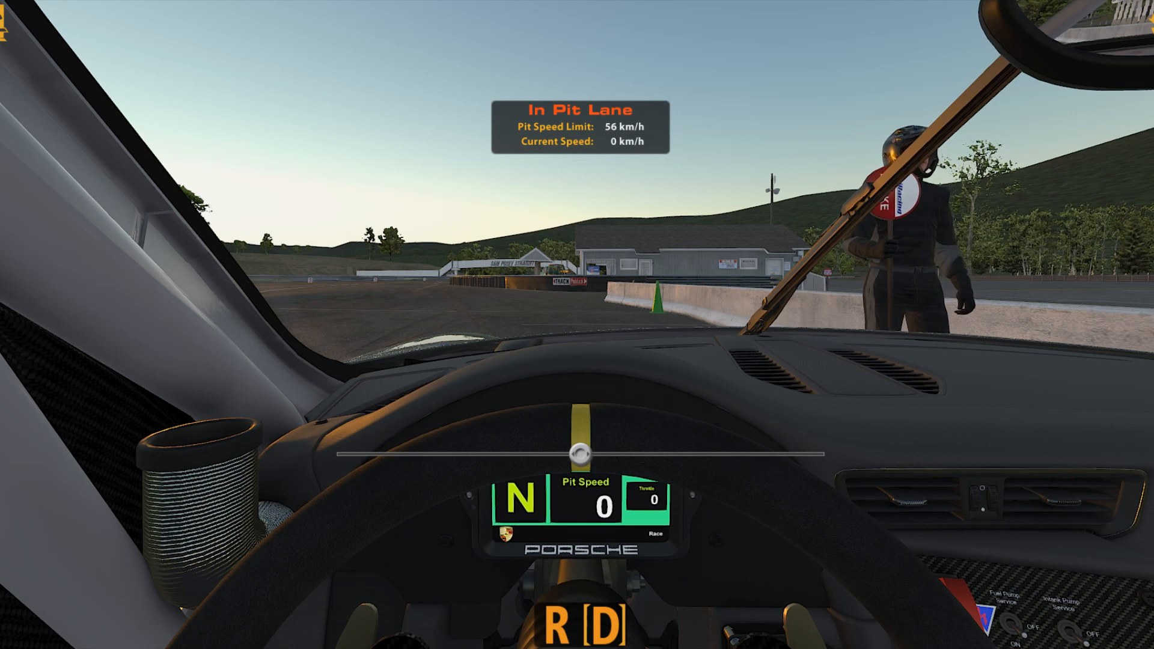
key("Down")
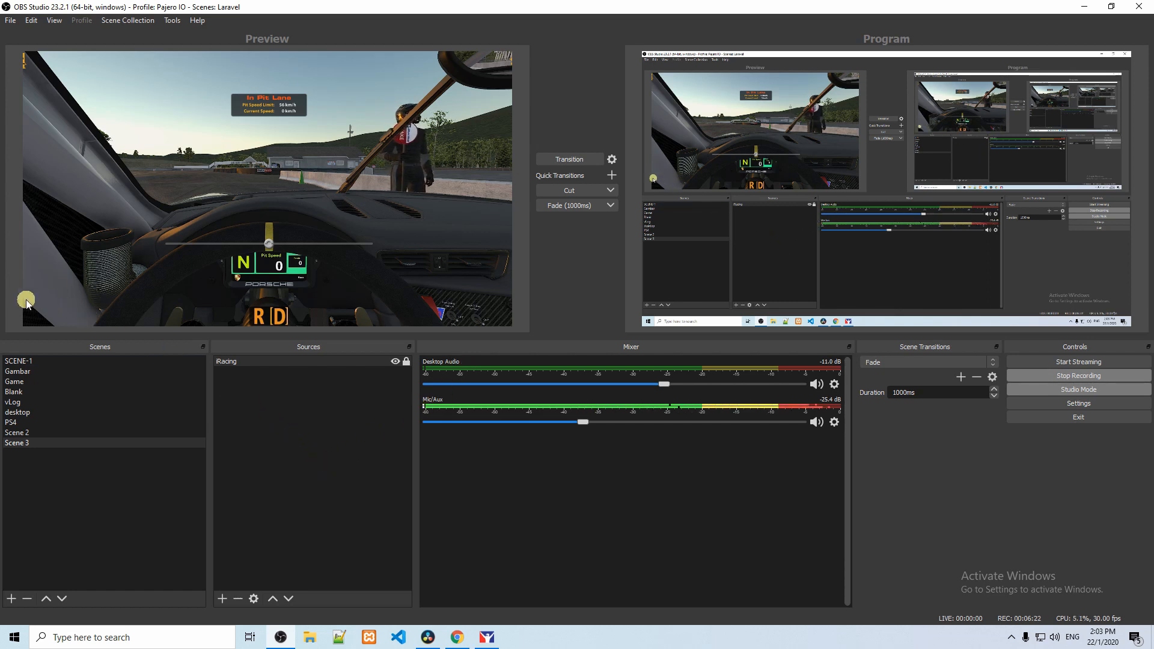
Step: Add a new visible Color Source named lower-black-bar to Scene 3
right_click(291, 430)
mouse_move(339, 436)
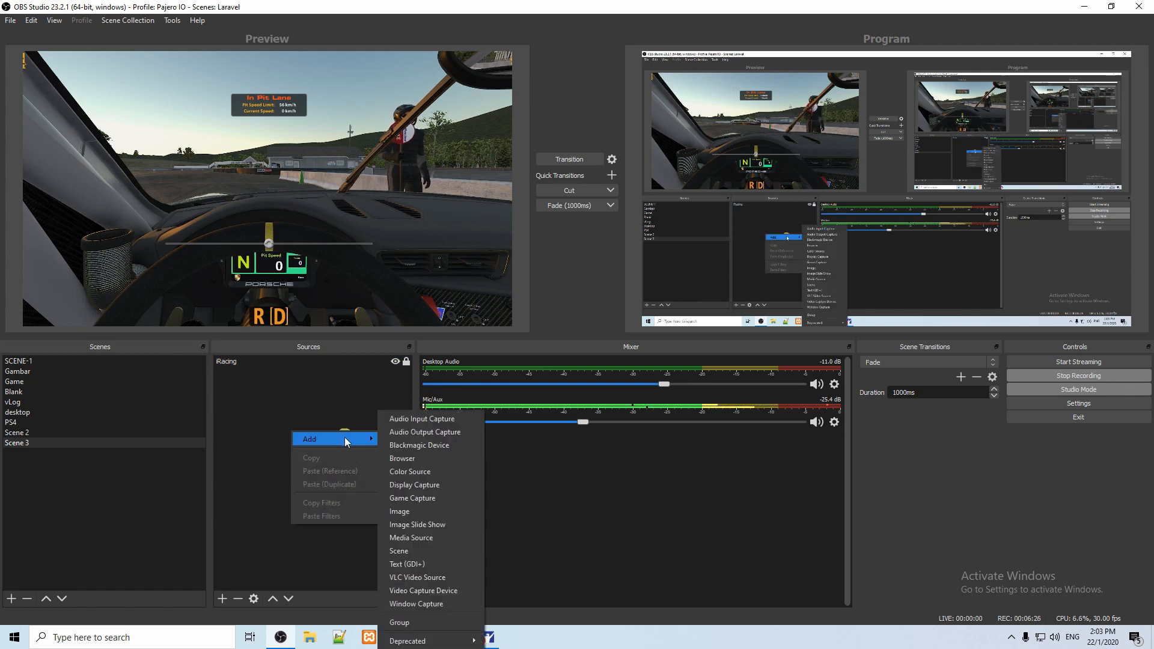
left_click(435, 473)
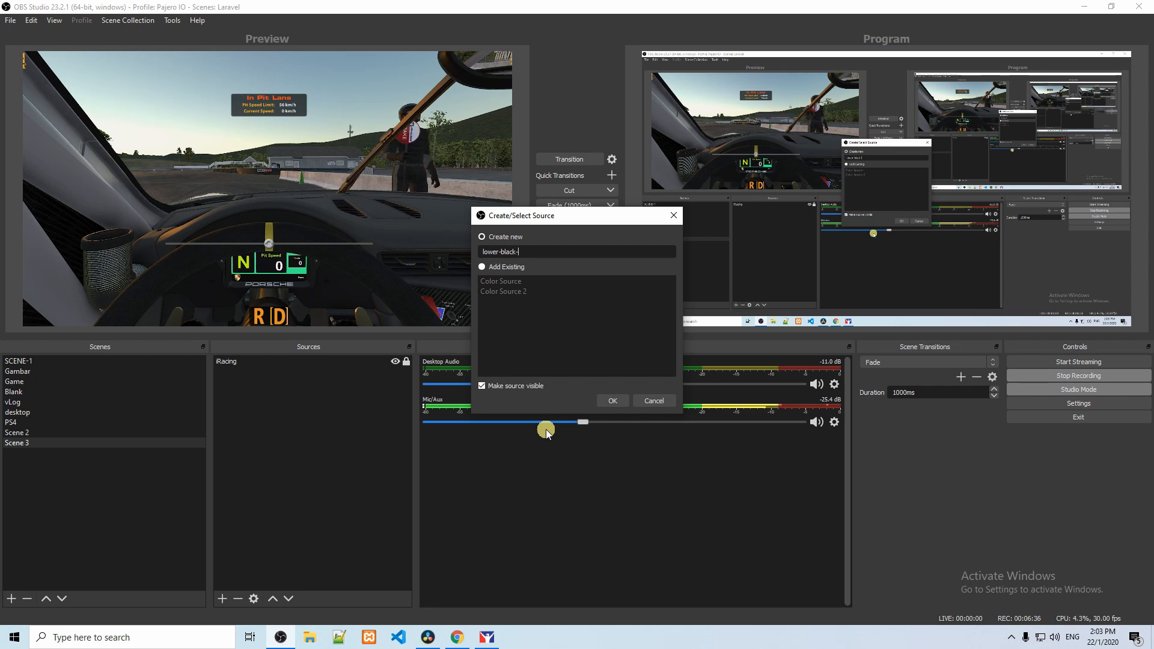
left_click(612, 400)
Step: Set the color of the lower-black-bar source to black
left_click(612, 394)
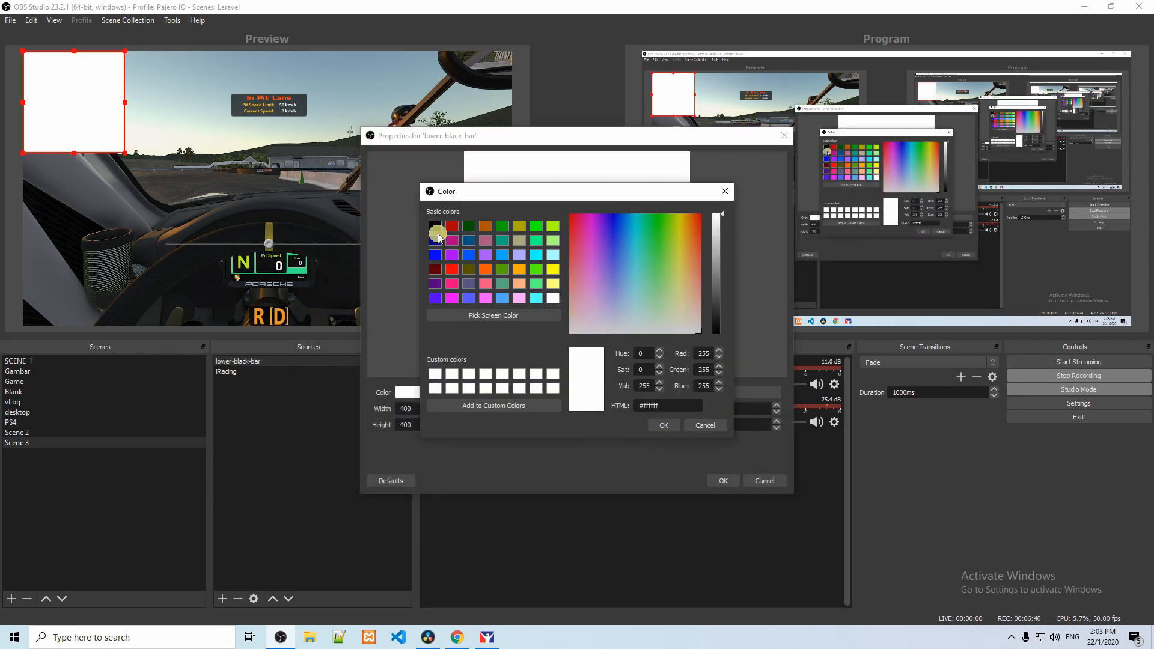
left_click(435, 226)
left_click(663, 425)
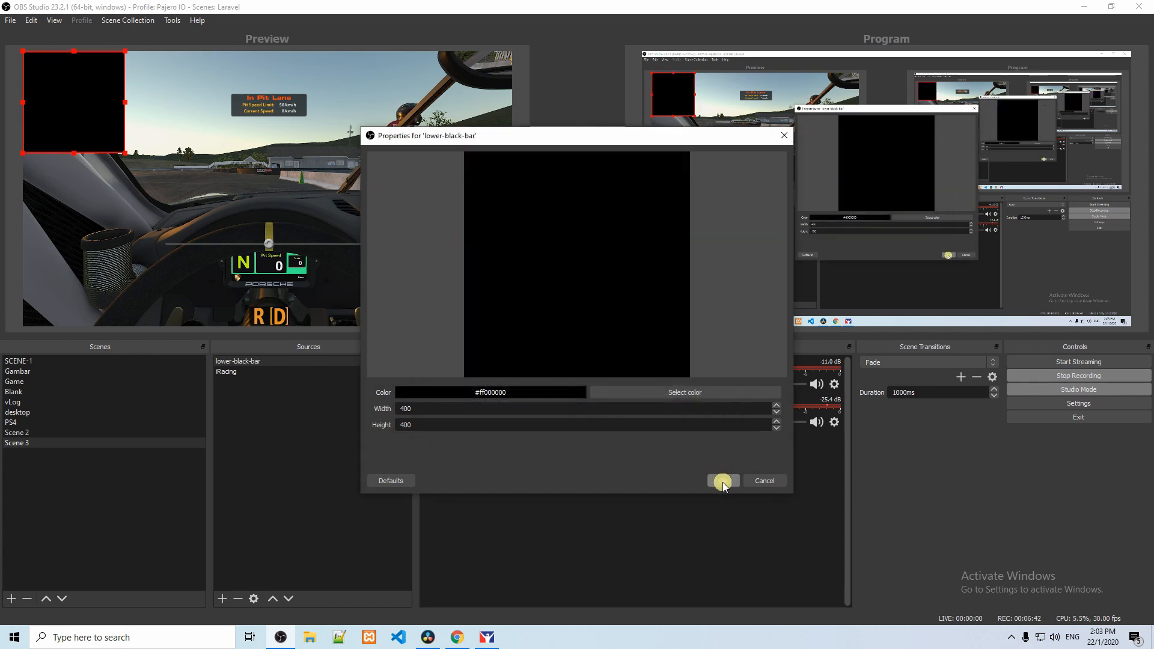
Step: Move the black square to the canvas's lower-left corner and set its width to 1920 and height to 100
left_click_drag(93, 103, 102, 274)
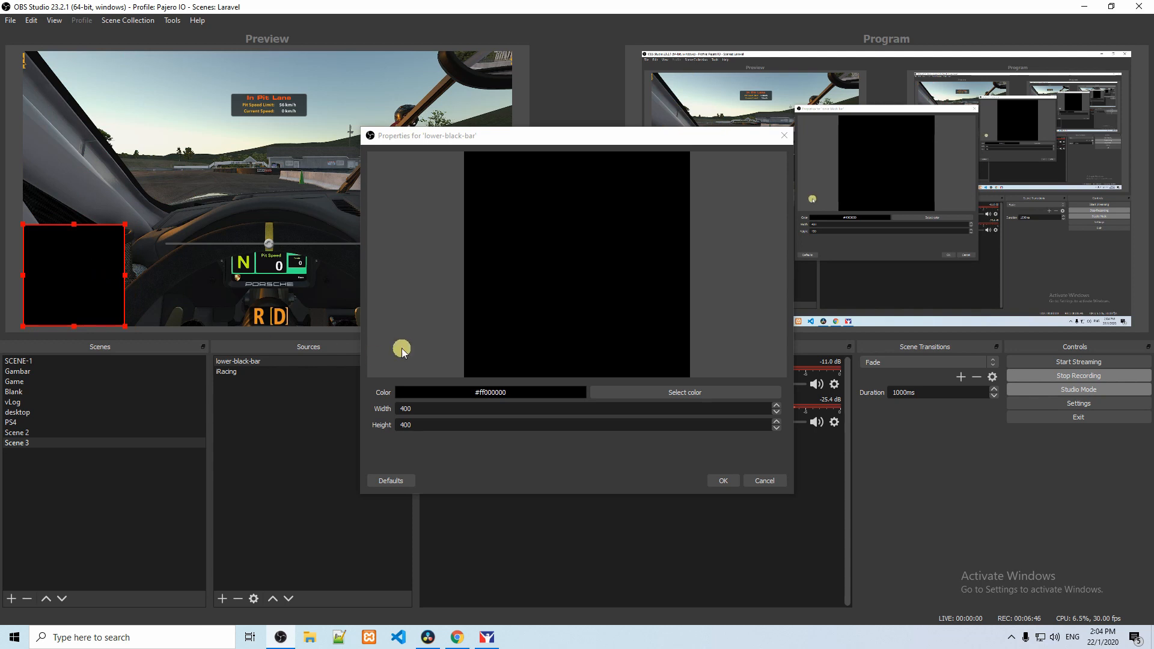
double_click(453, 412)
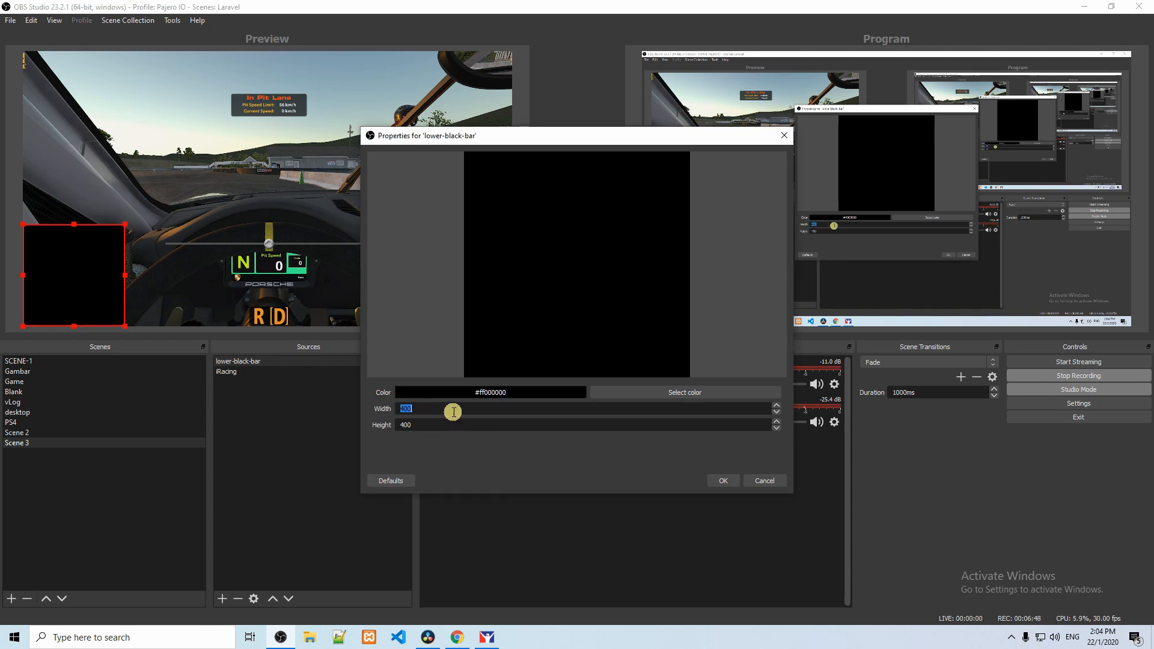
type("1920")
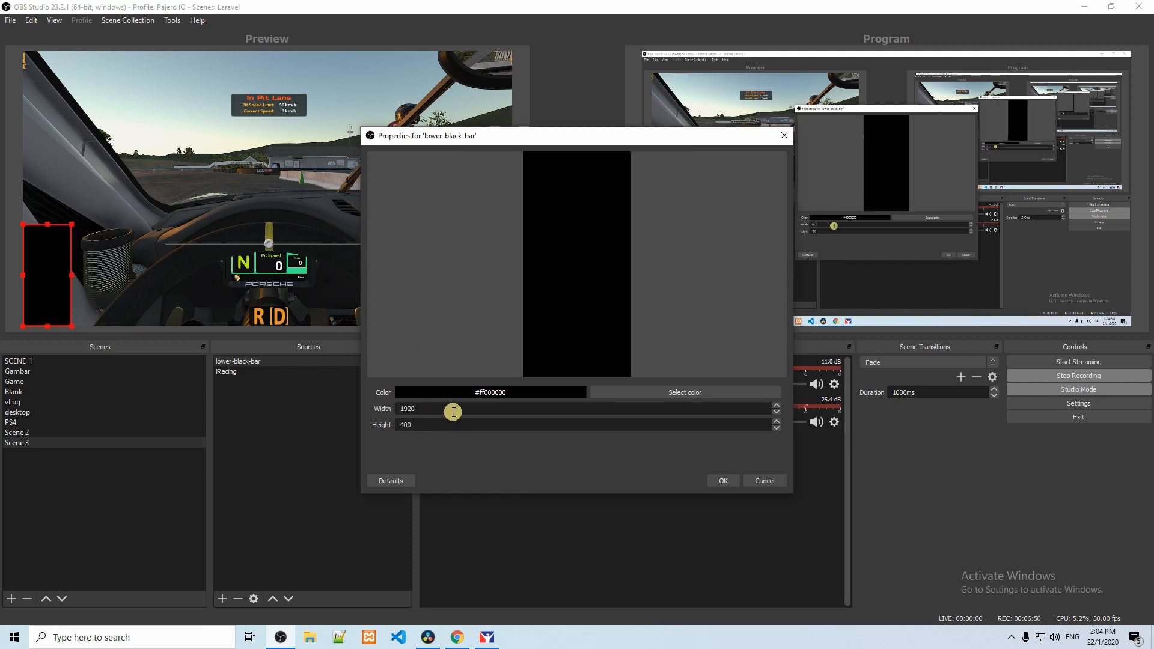
left_click_drag(467, 140, 670, 161)
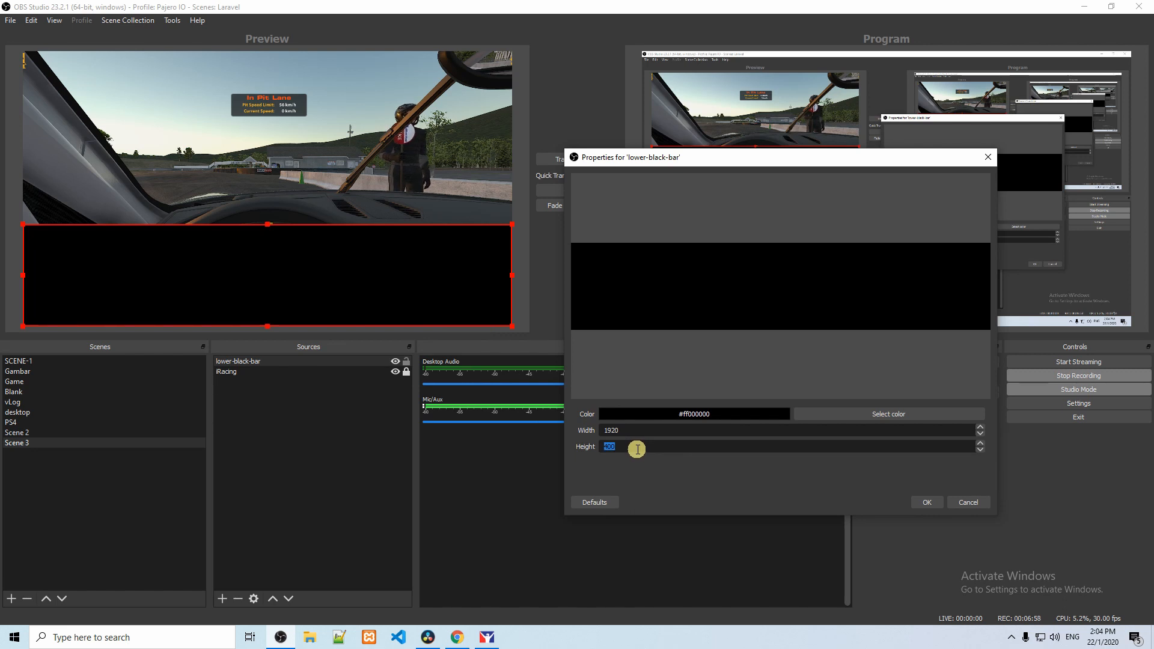
type("100")
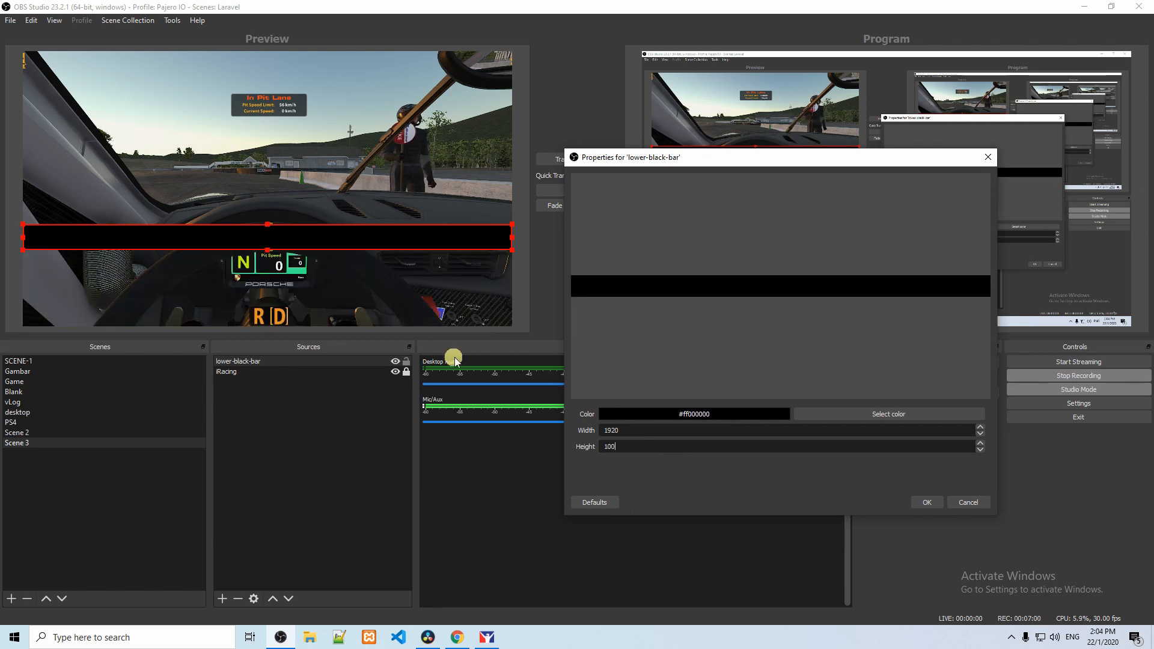
Step: Align the black bar with the bottom edge of the canvas, accept its properties and lock the lower-black-bar source
left_click_drag(450, 240, 447, 317)
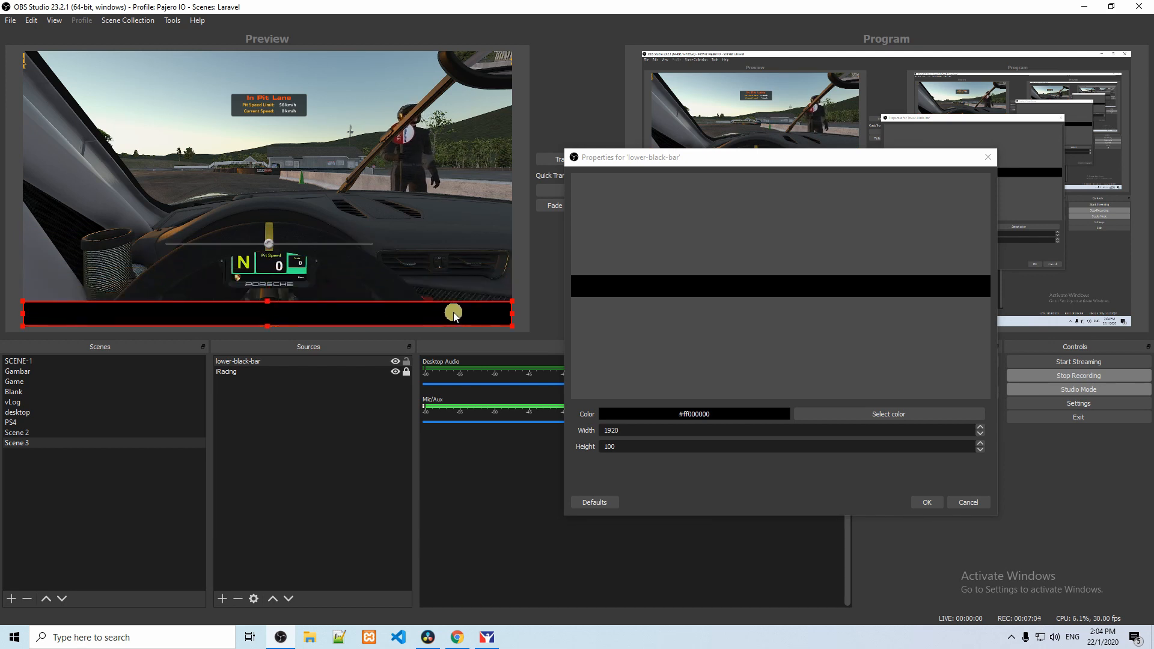
left_click(911, 503)
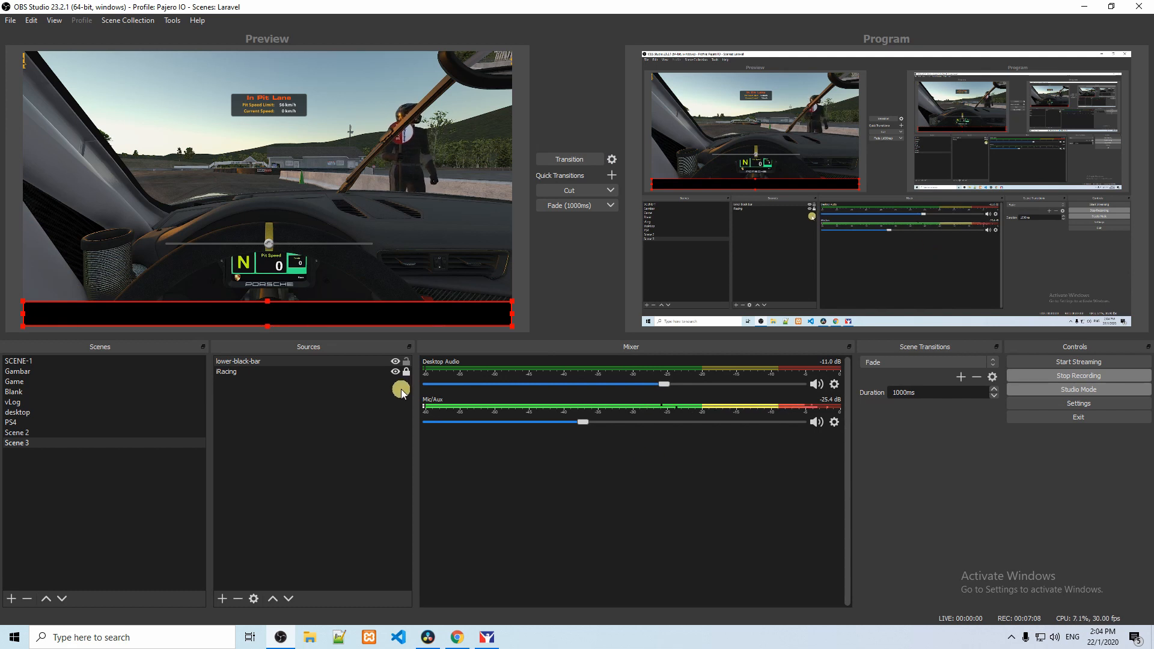
left_click(406, 363)
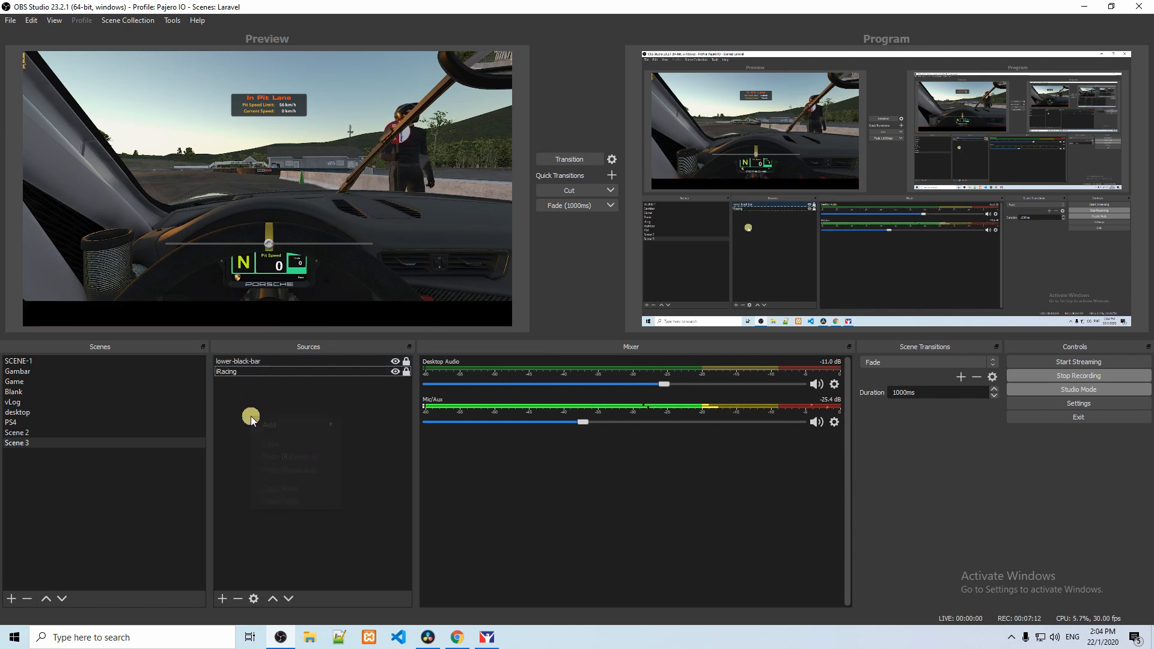
Step: Add a new visible Text (GDI+) source named lower-title to Scene 3
right_click(250, 416)
mouse_move(268, 427)
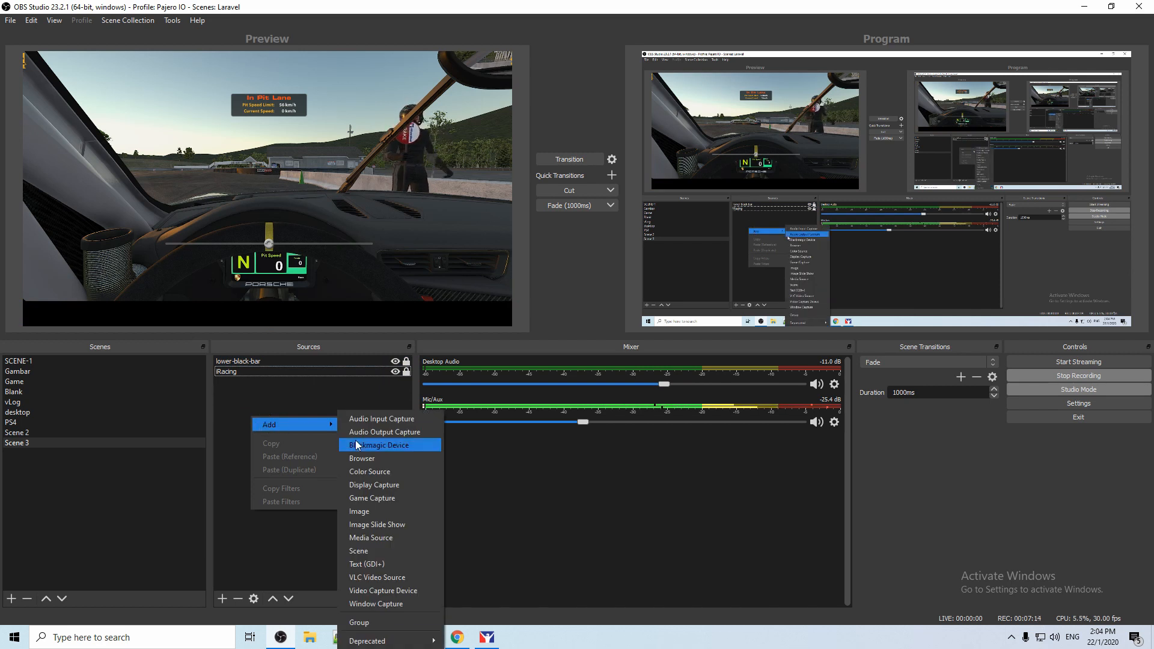
left_click(379, 564)
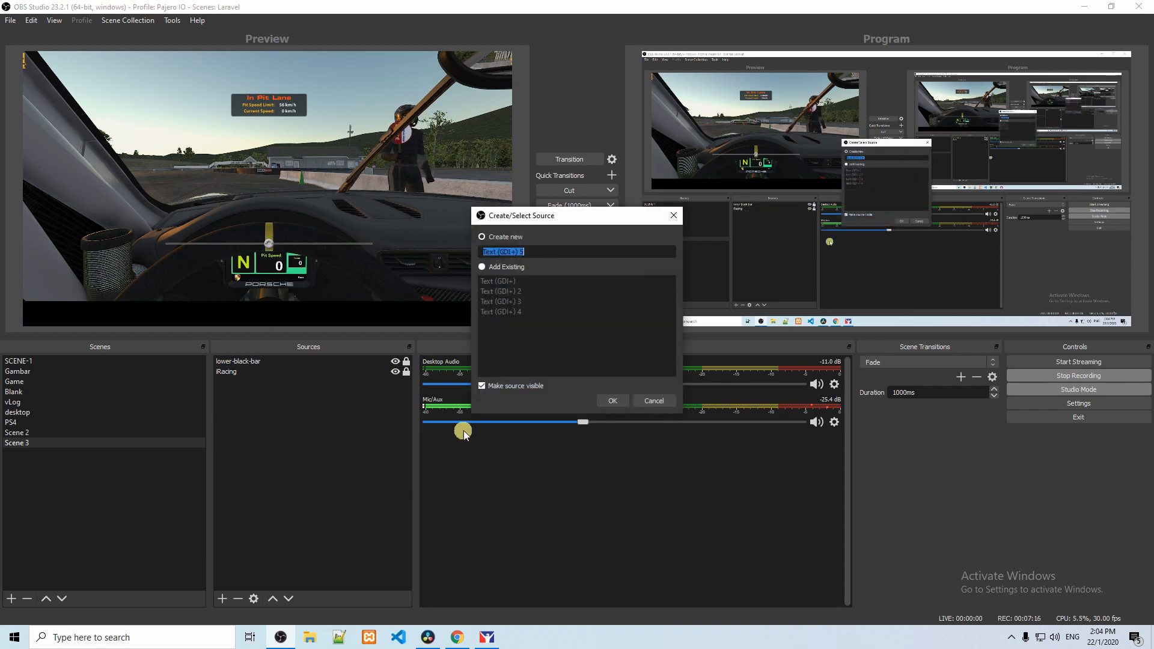
type("lower-title")
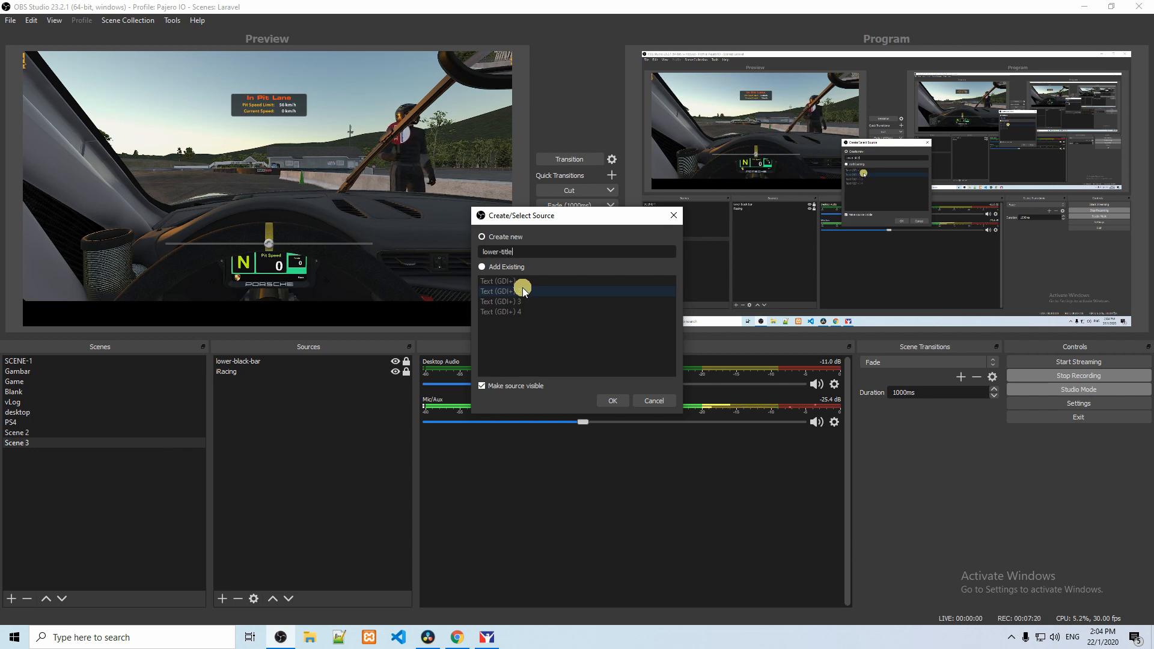
left_click(613, 400)
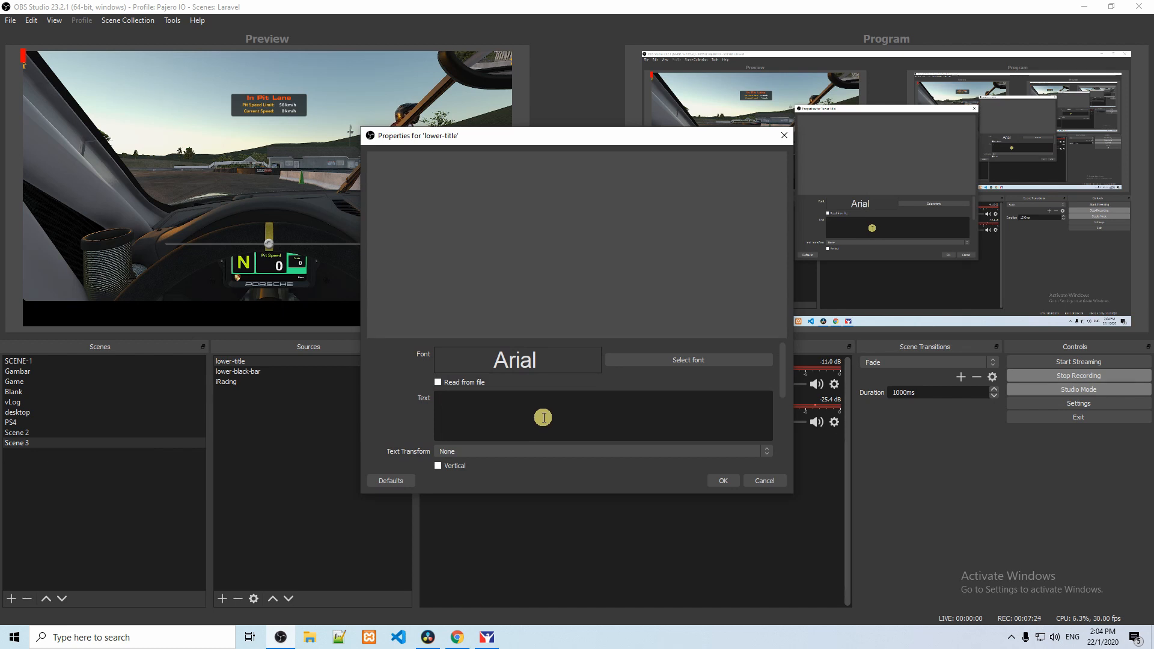
Step: Enter "iRacing Session" as the text of the lower-title source
type("iRacing")
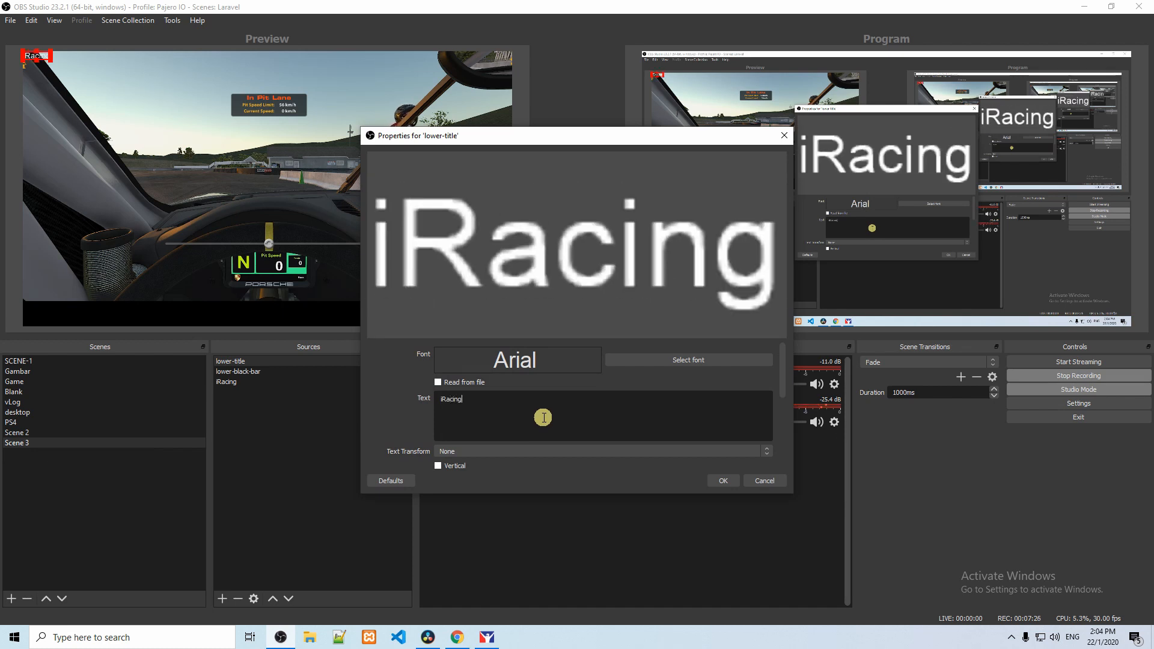
type(" Se")
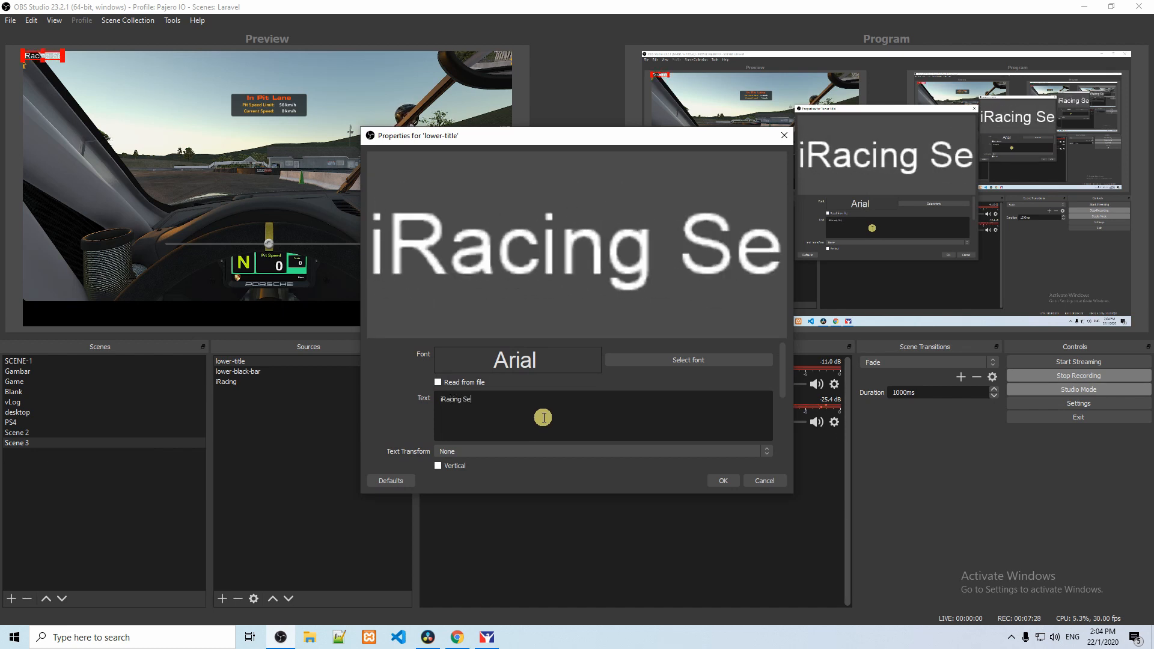
type("ssion")
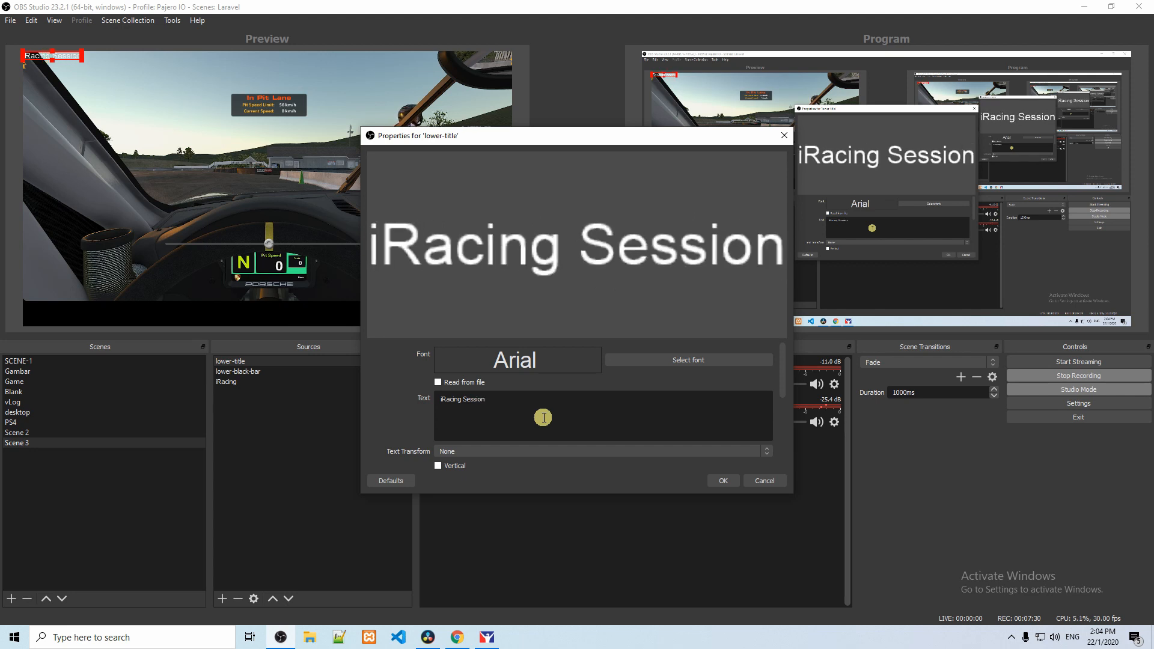
Step: Set the lower-title font to Impact Regular at size 72 and accept the source properties
left_click(660, 360)
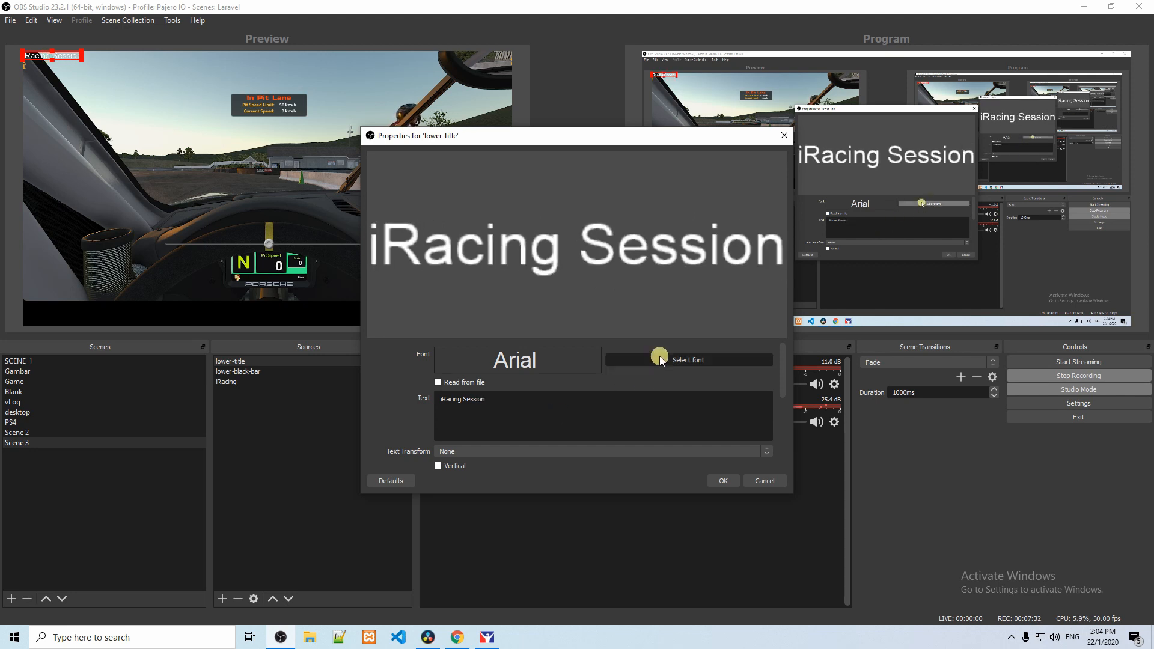
left_click_drag(576, 250, 571, 309)
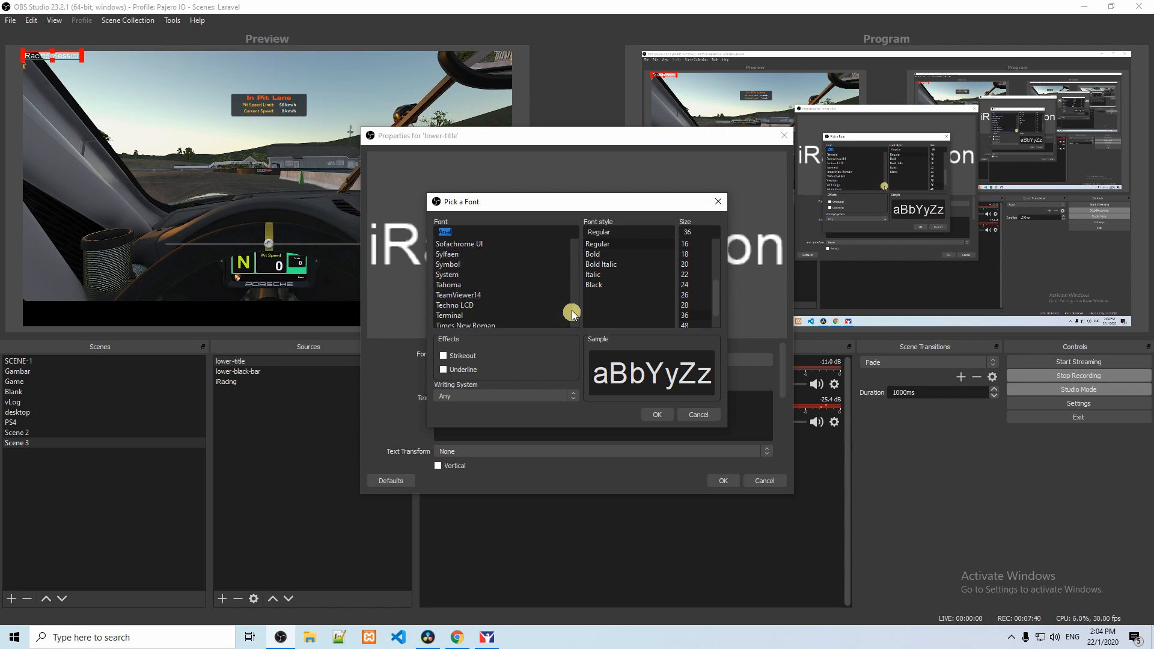
left_click(456, 264)
key("i")
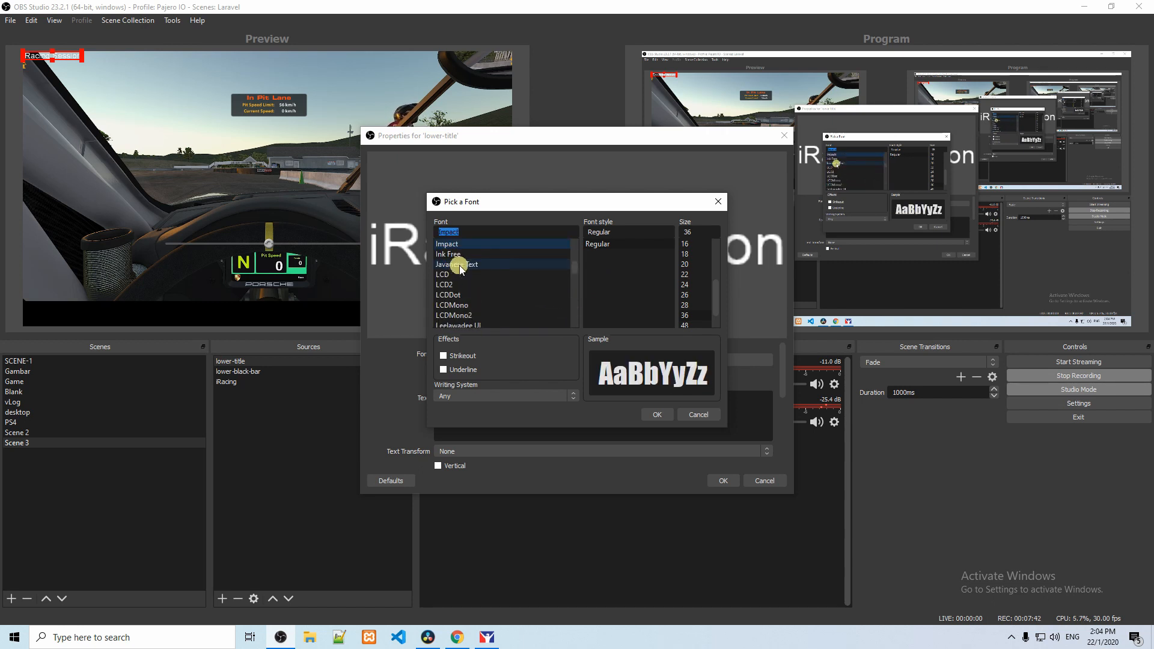
left_click_drag(717, 305, 712, 316)
left_click(710, 315)
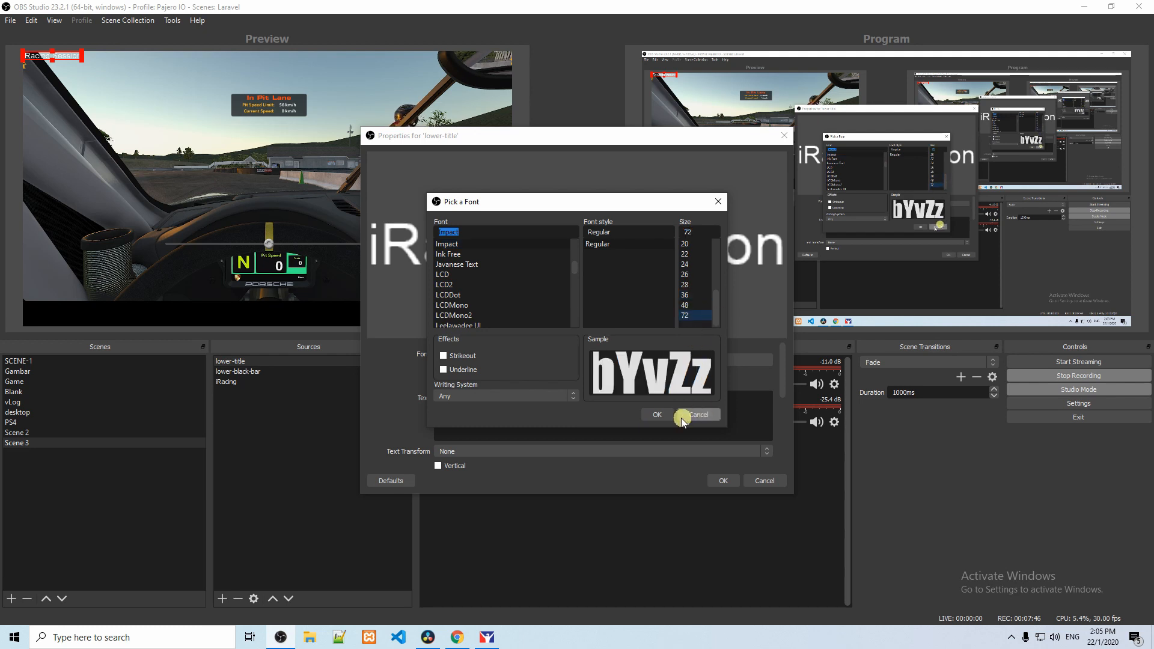
left_click(657, 415)
left_click(729, 480)
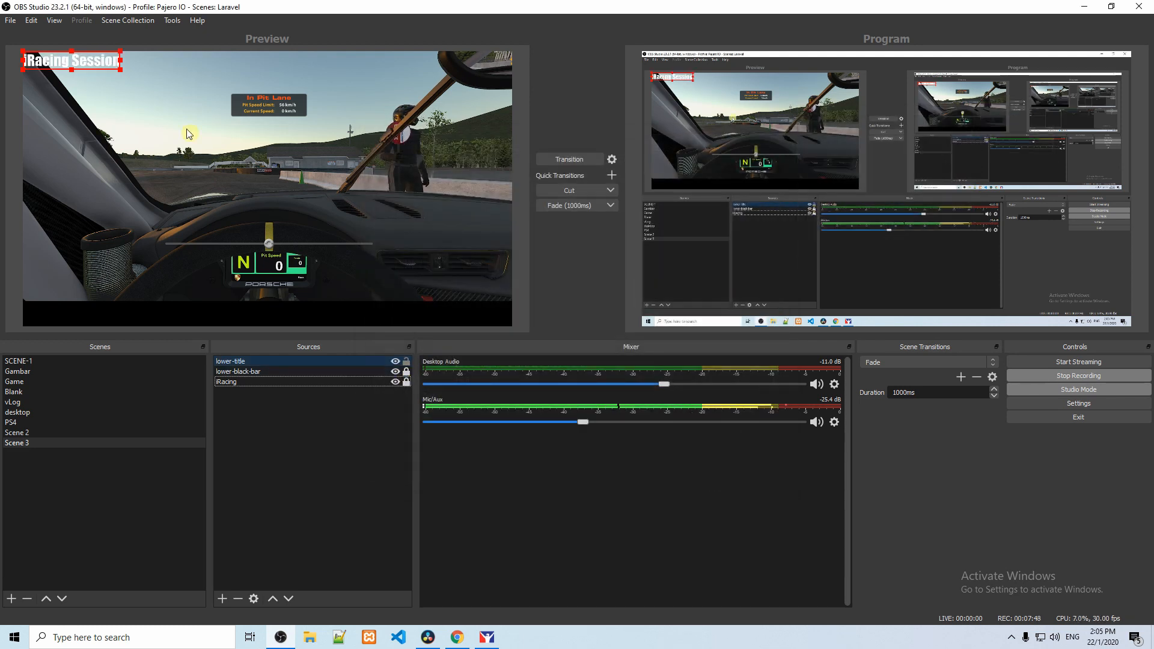
Step: Place the iRacing Session title at the right end of the black bar and lock the lower-title source
left_click_drag(96, 66, 478, 317)
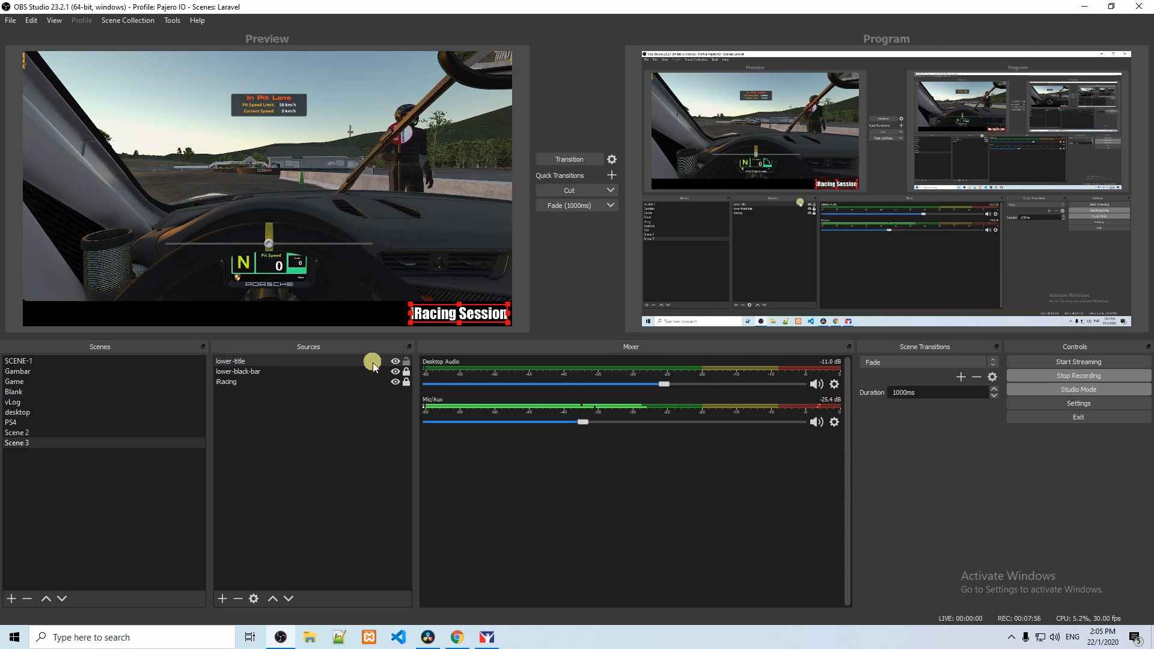
left_click(407, 361)
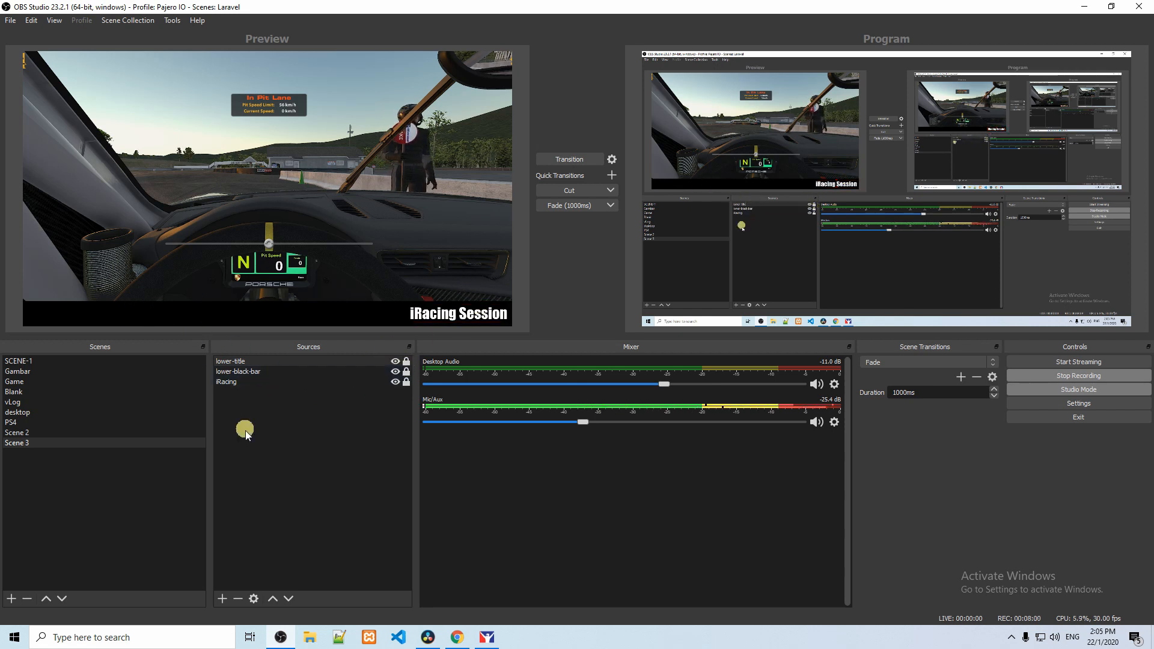
Step: Group the lower-title and lower-black-bar sources under the name lower-bar
left_click(245, 371, "ctrl")
right_click(247, 372)
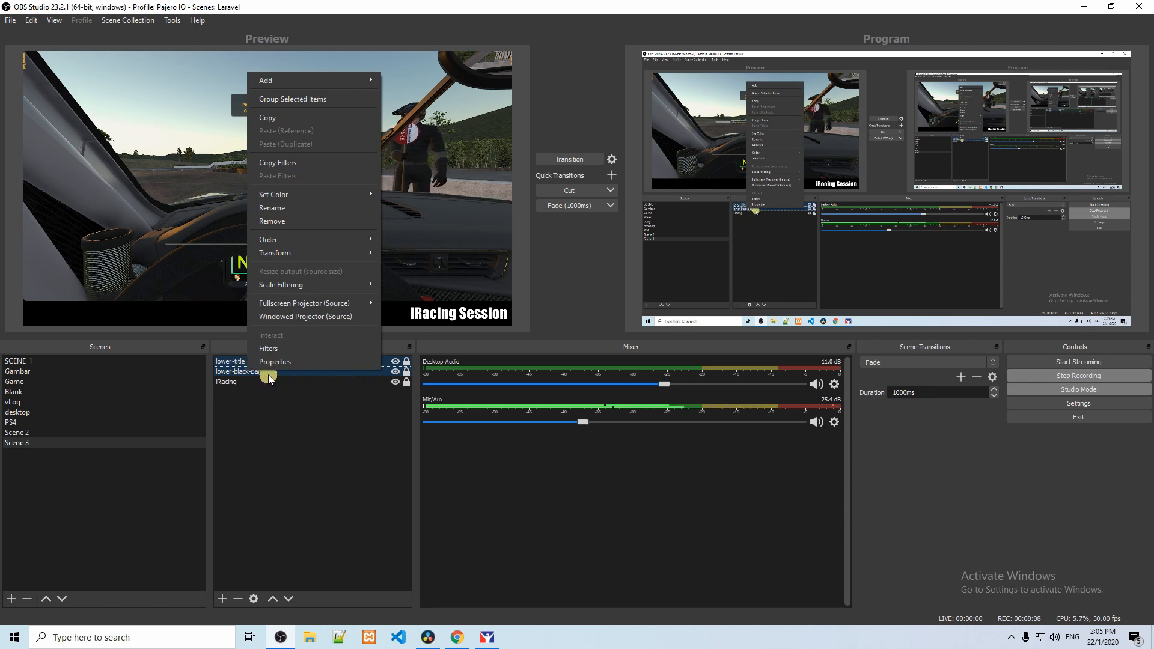
left_click(336, 97)
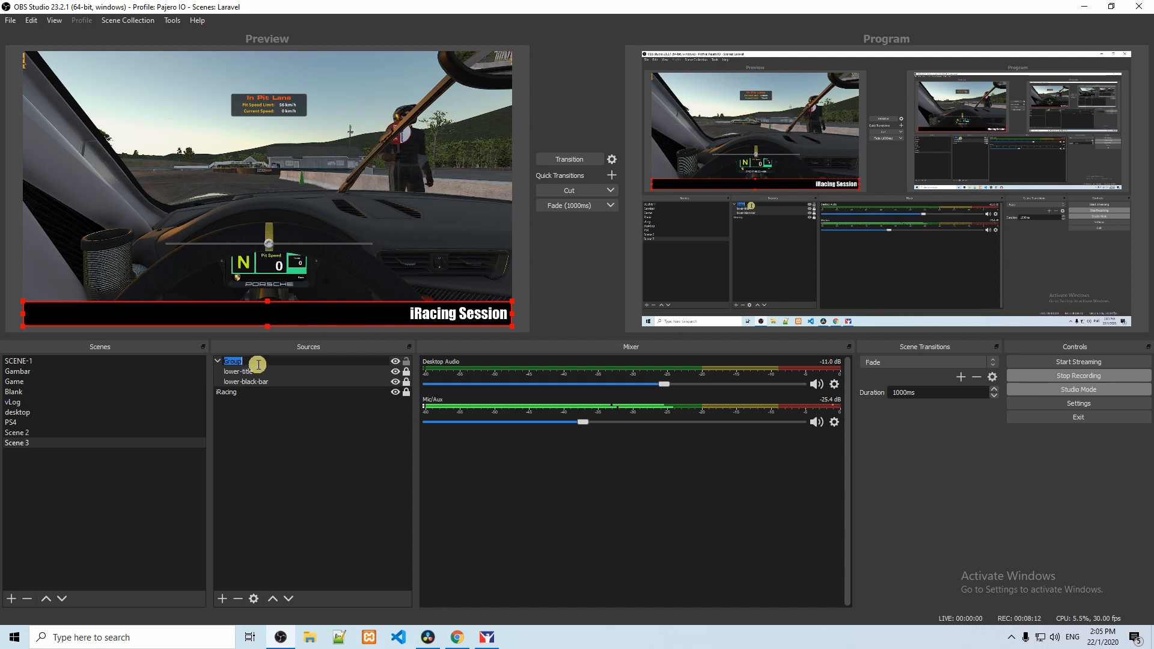
type("lower-ba")
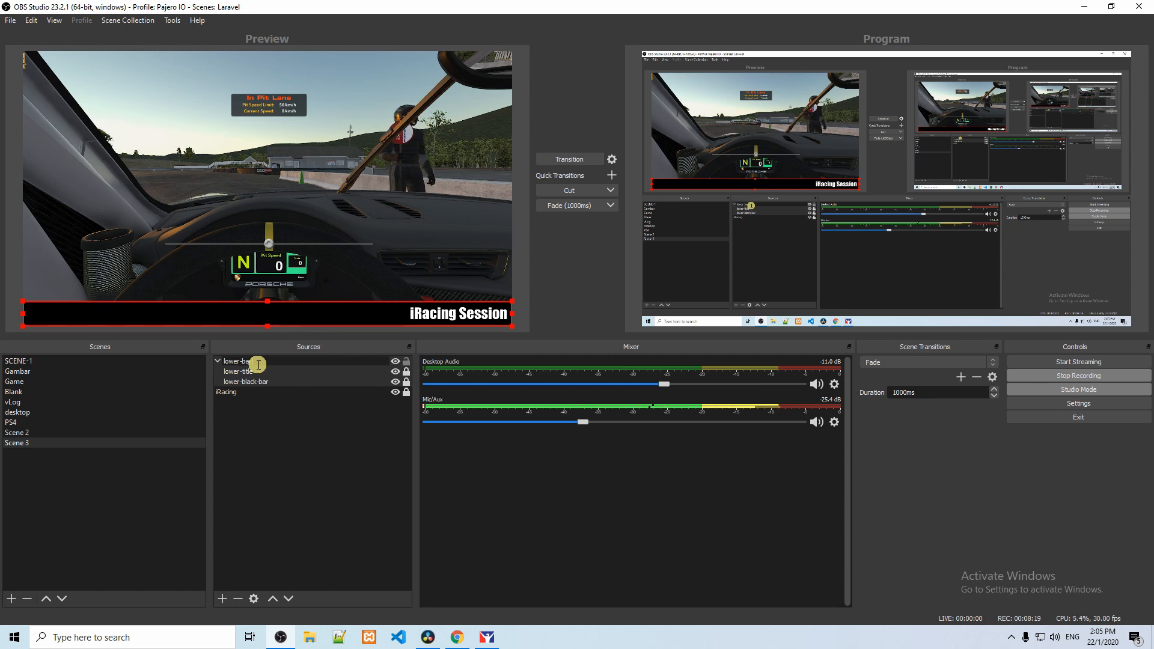
key("Return")
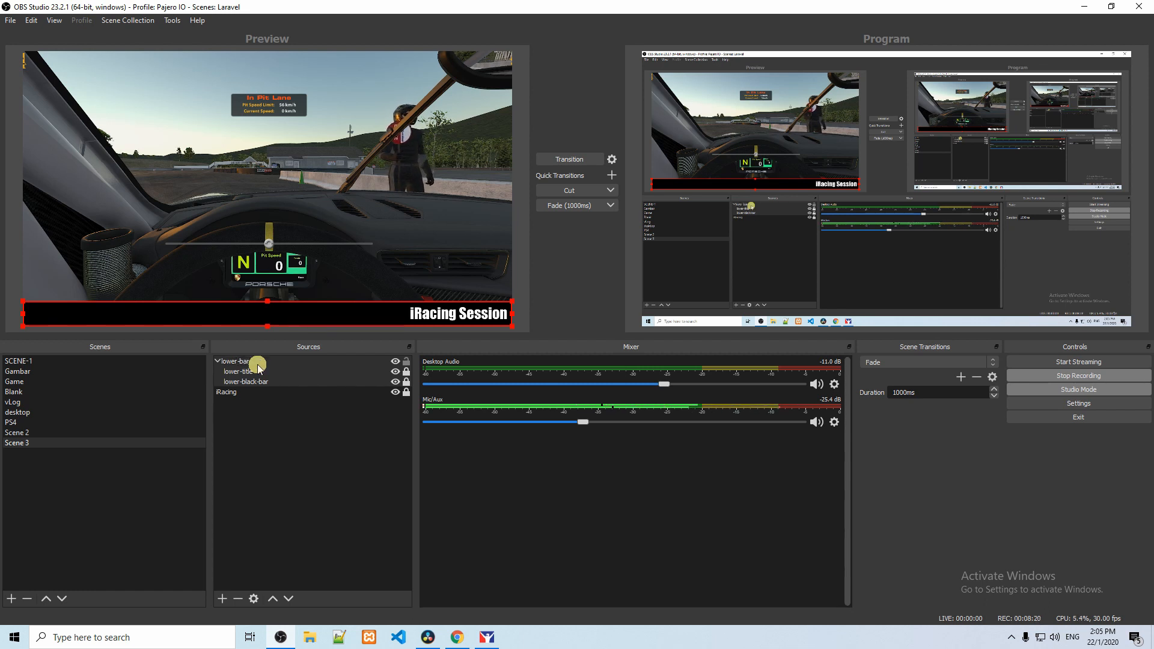
Step: Collapse the lower-bar group and try out its lock and visibility toggles
left_click(218, 362)
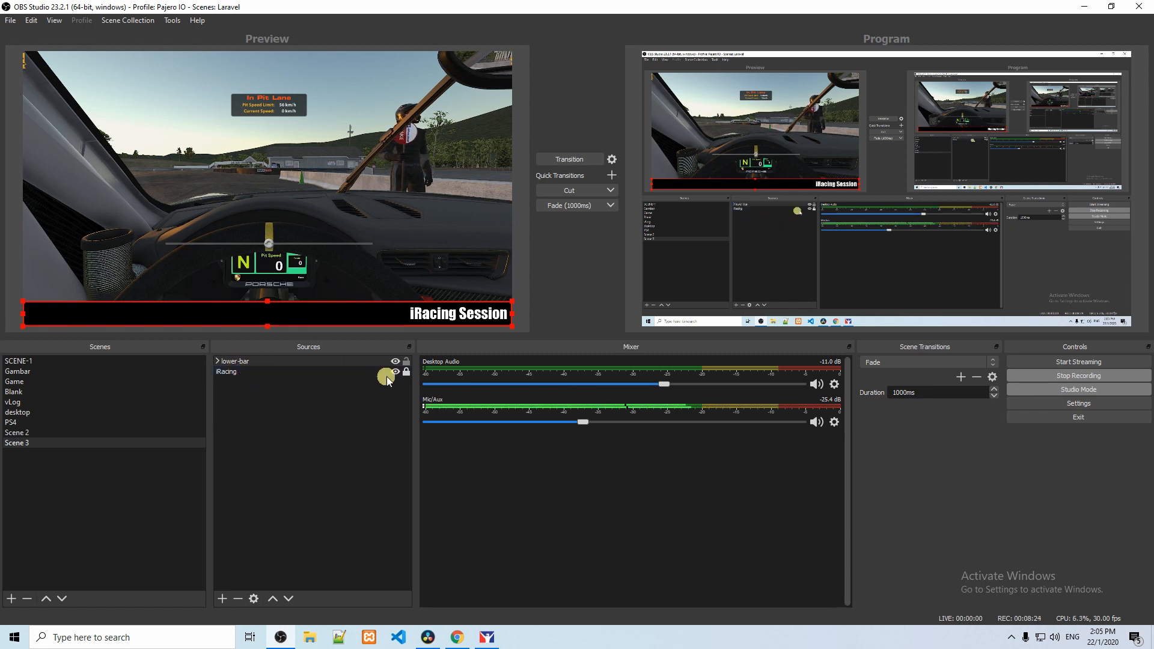
left_click(407, 361)
left_click(394, 361)
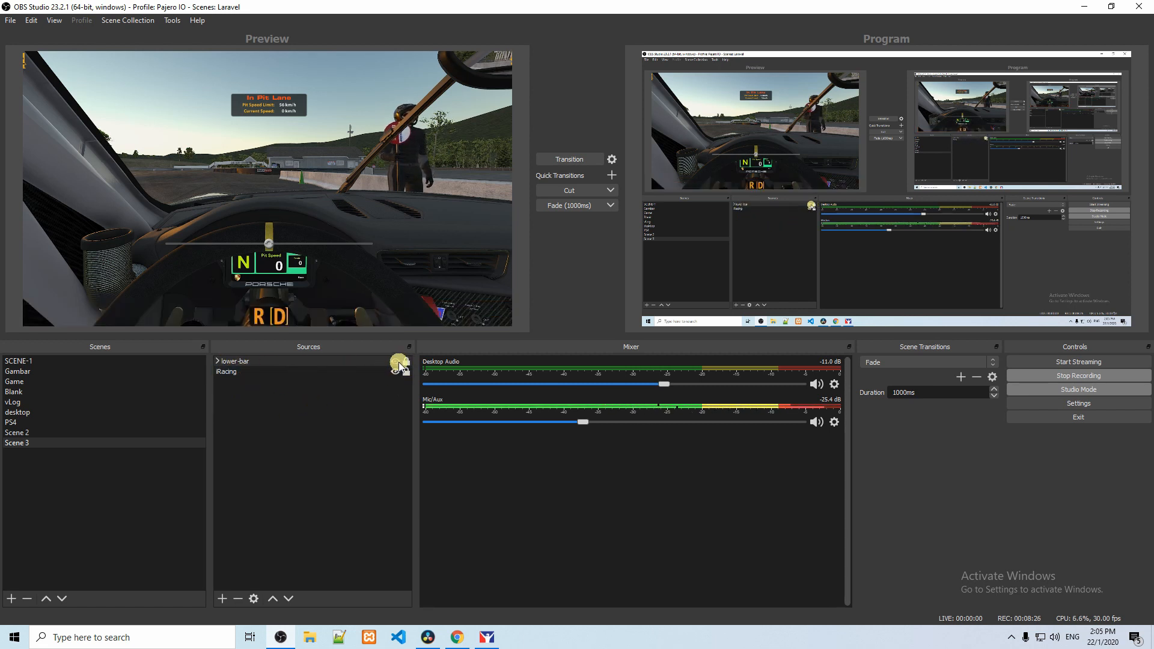
left_click(390, 362)
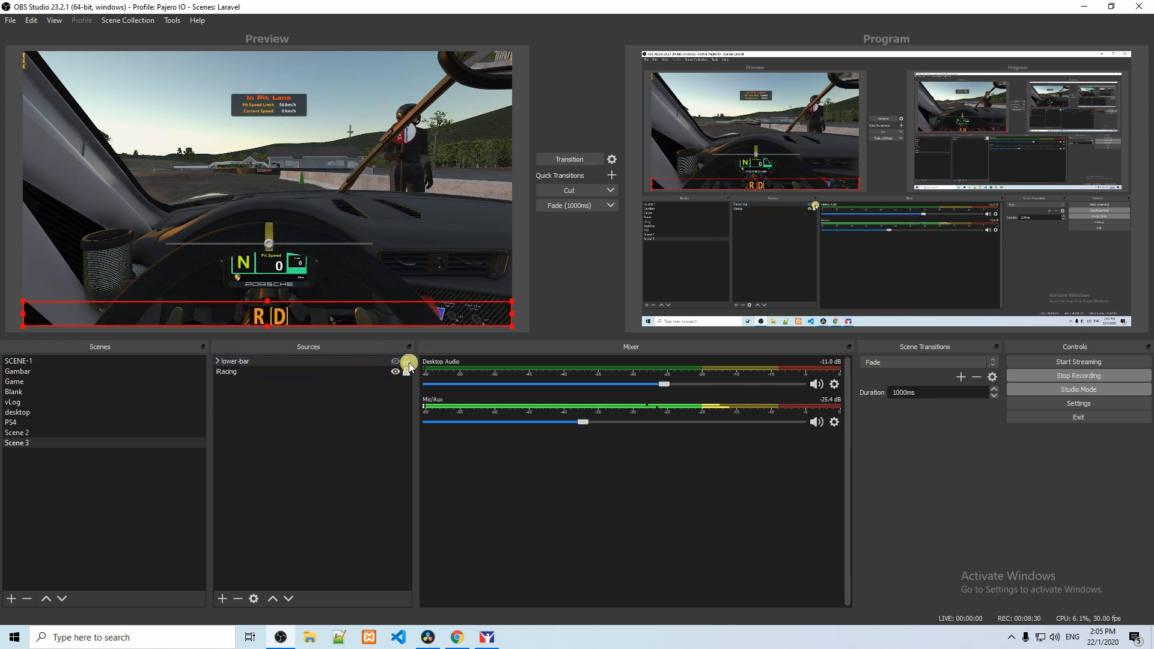
left_click(395, 362)
left_click(396, 363)
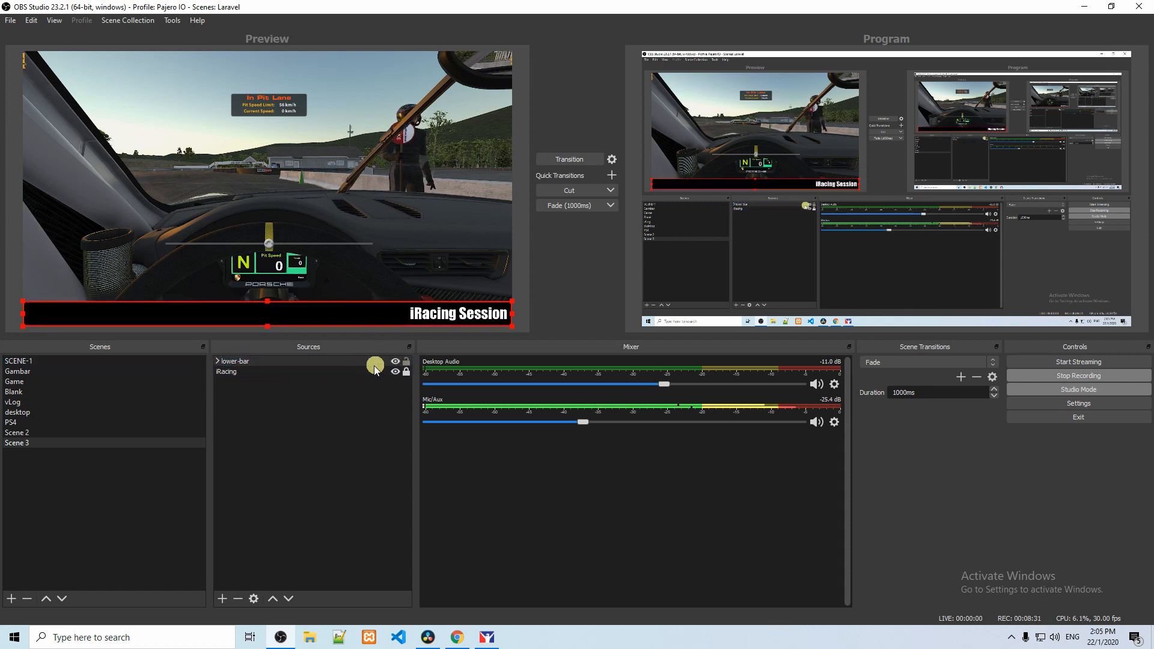
Step: Expand the lower-bar group to show its two sources and lock the group
left_click(218, 361)
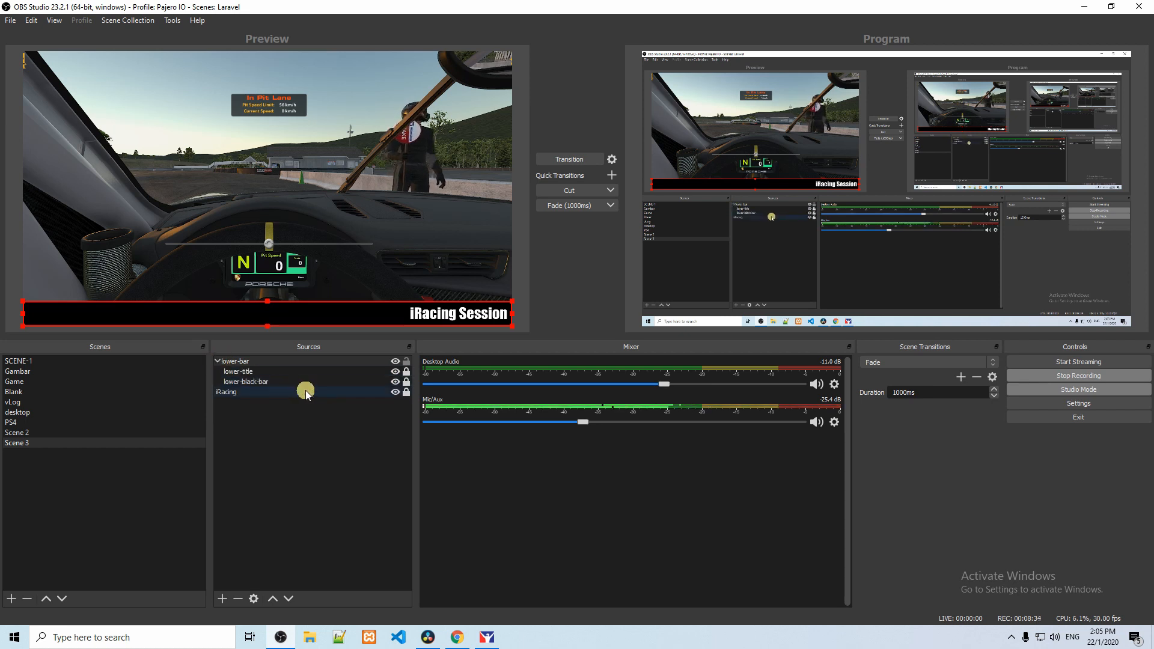
left_click(406, 362)
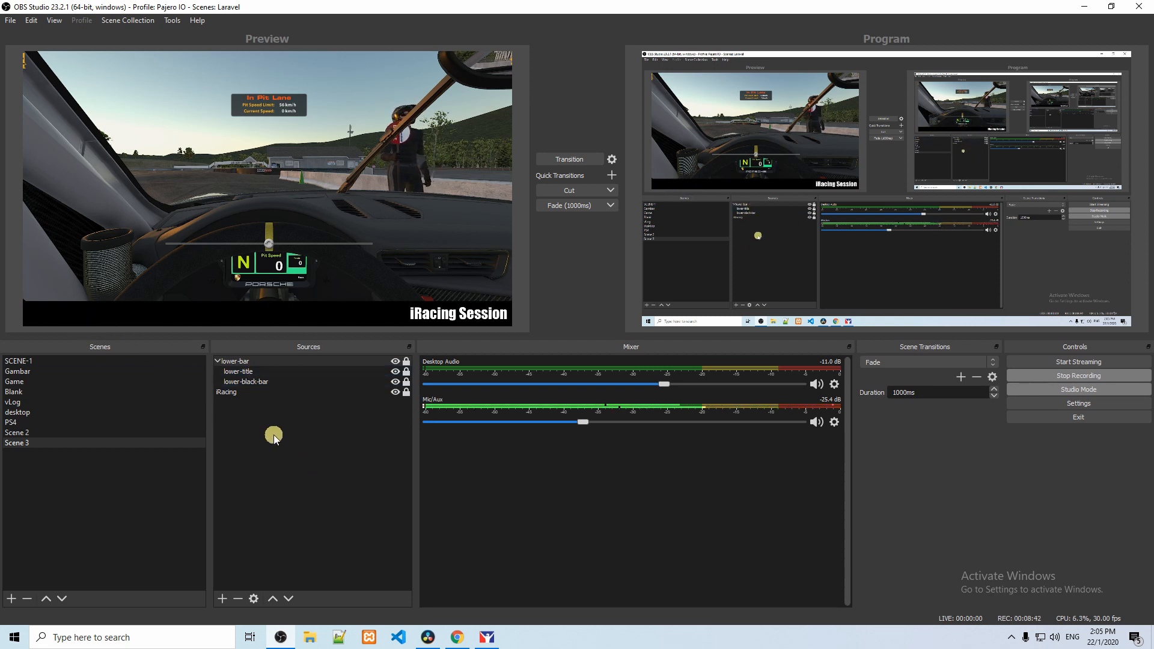
Step: Add a new Image source named logo to Scene 3
right_click(275, 362)
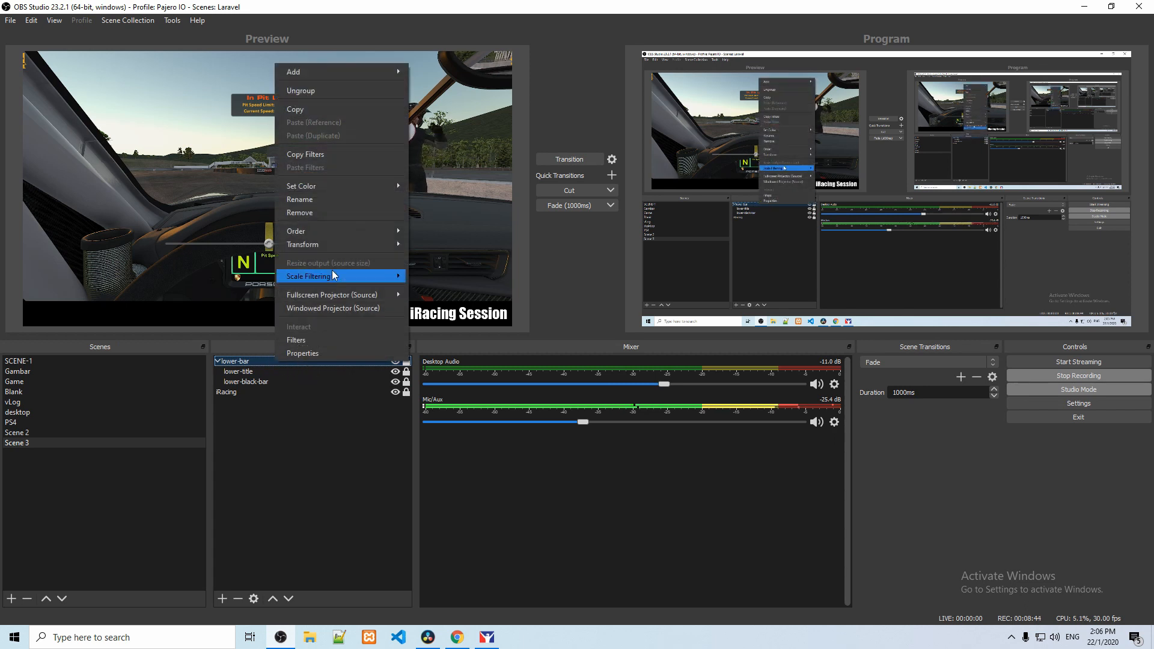
mouse_move(346, 76)
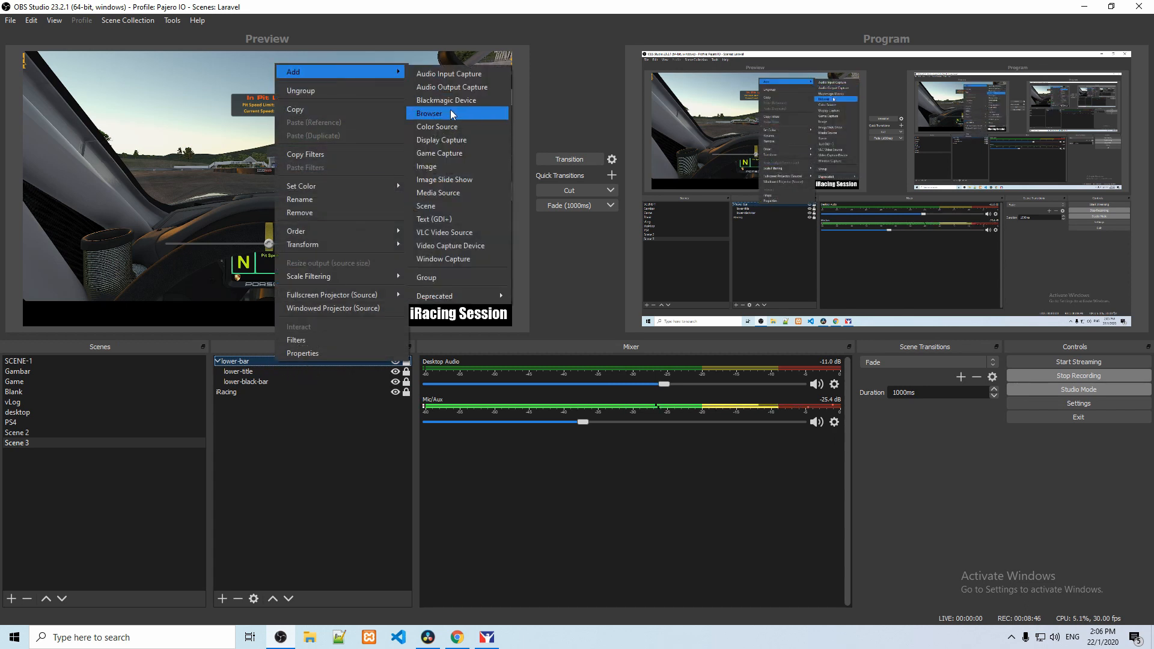
left_click(457, 168)
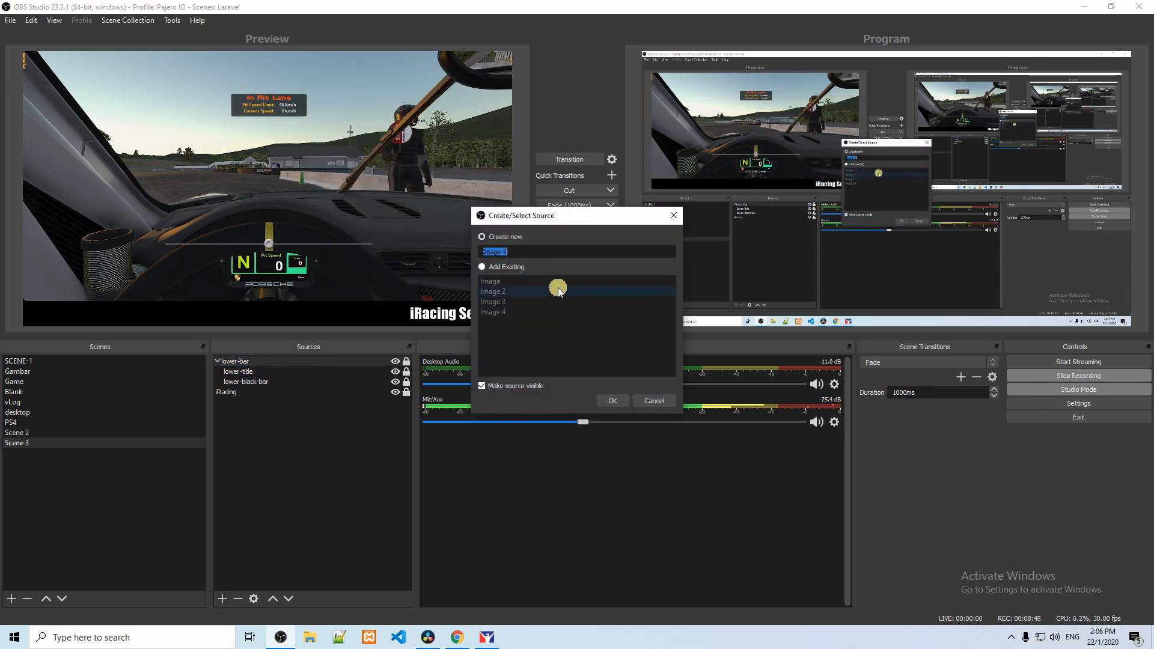
type("logo")
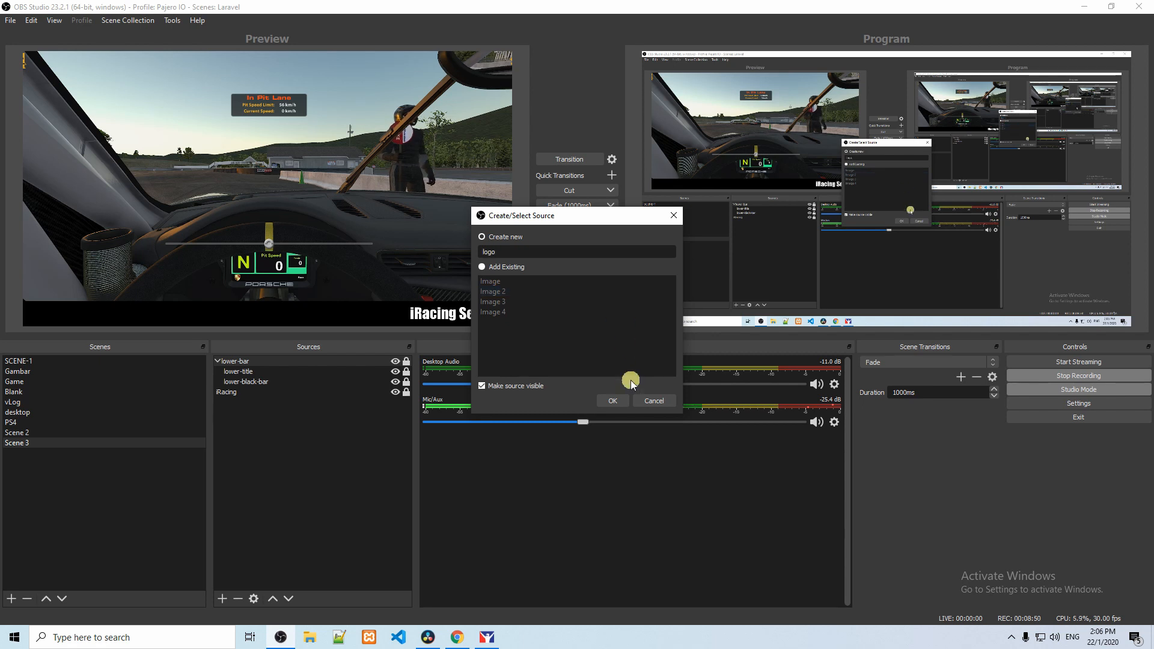
left_click(613, 400)
Step: Load Mazda-Logo-PNG-Transparent-Image.png from the Saved Pictures folder into the logo source and accept its properties
left_click(756, 392)
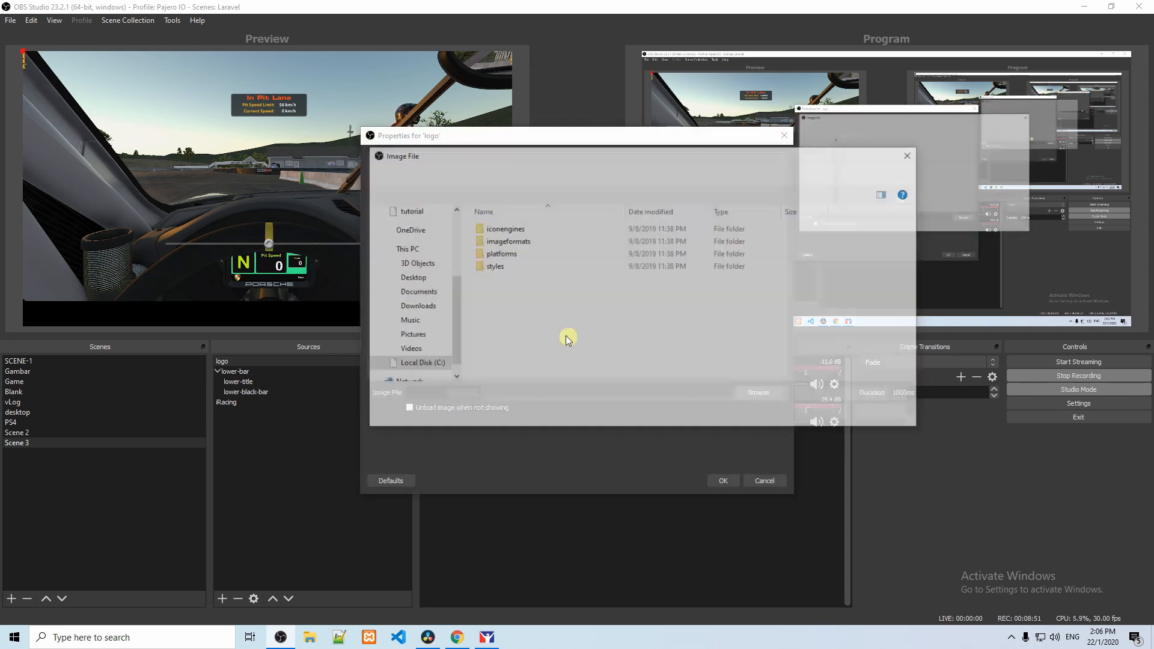
left_click(424, 337)
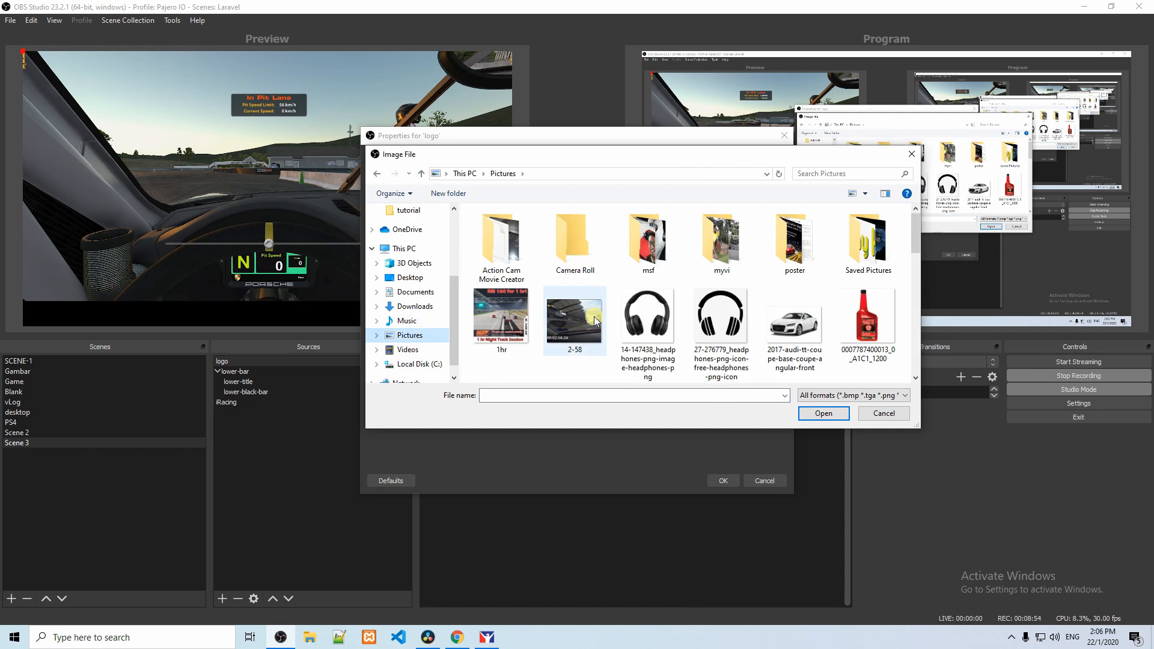
mouse_move(915, 250)
left_mouse_down()
mouse_move(909, 364)
mouse_move(901, 253)
left_mouse_up()
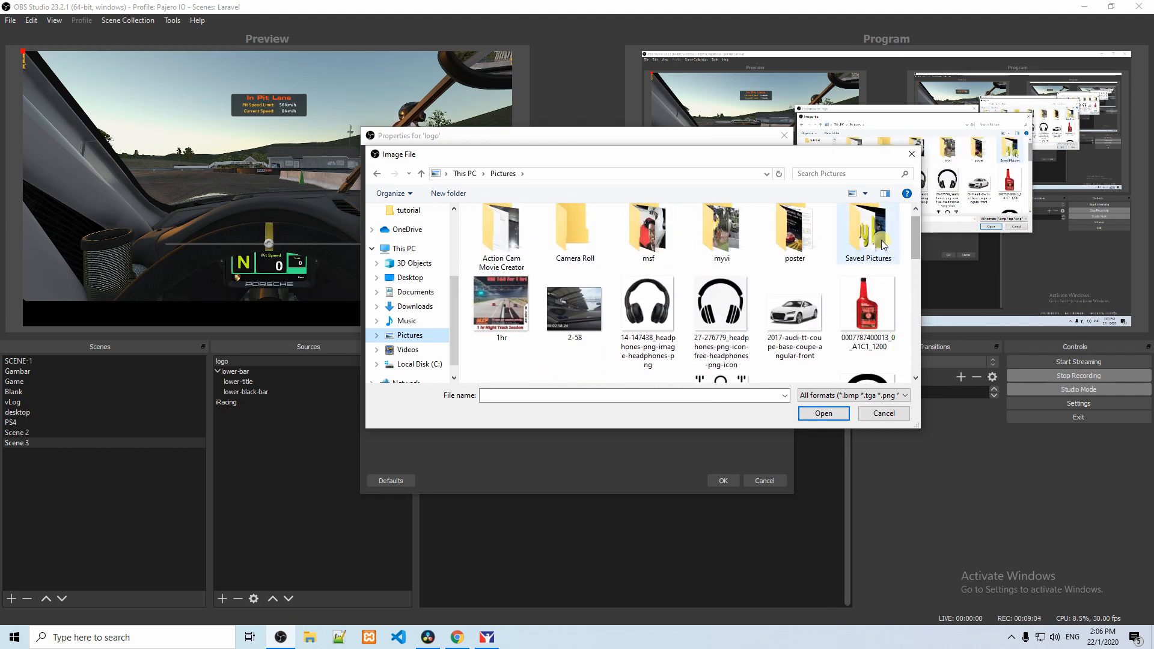
double_click(882, 244)
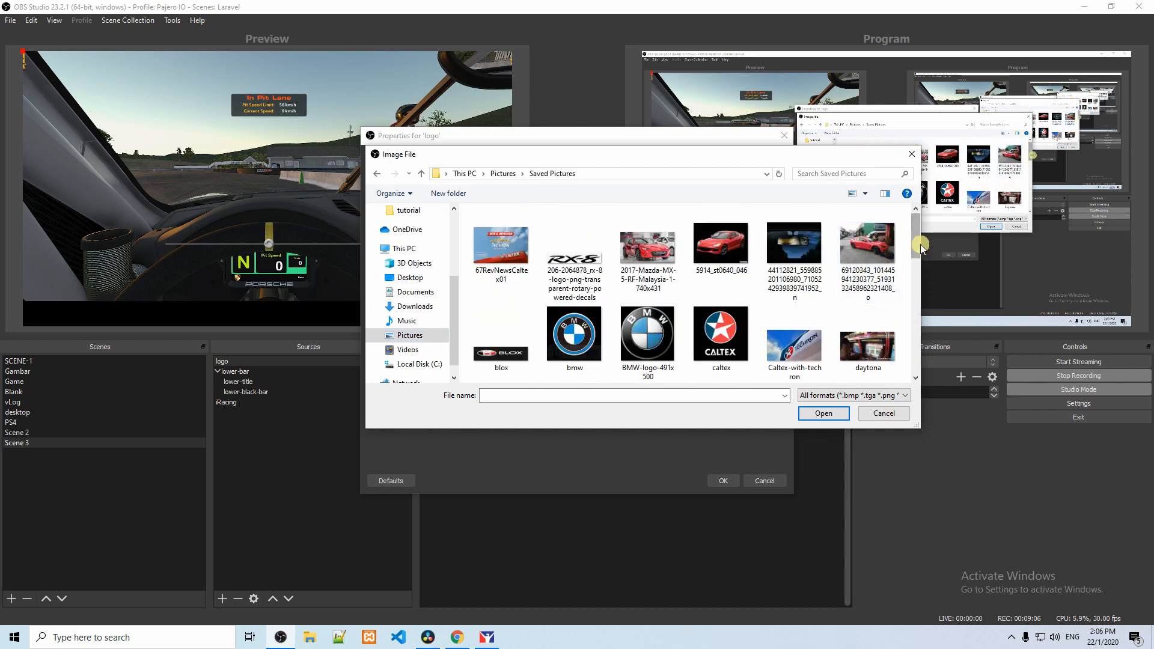
left_click_drag(921, 246, 916, 296)
double_click(648, 273)
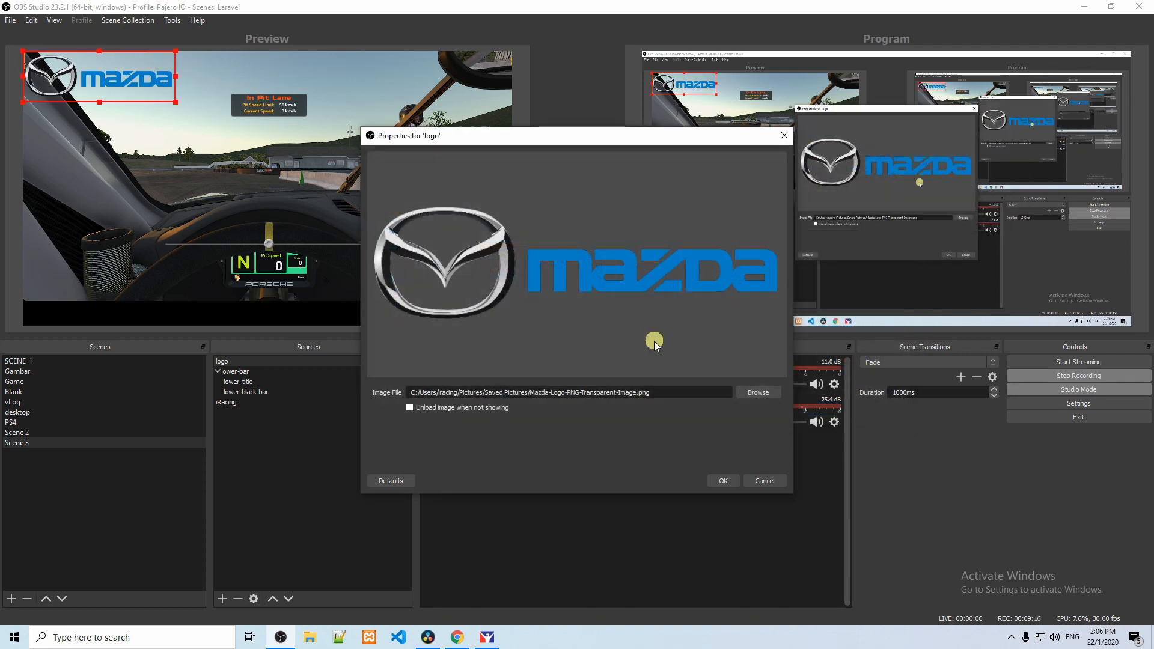
left_click(724, 480)
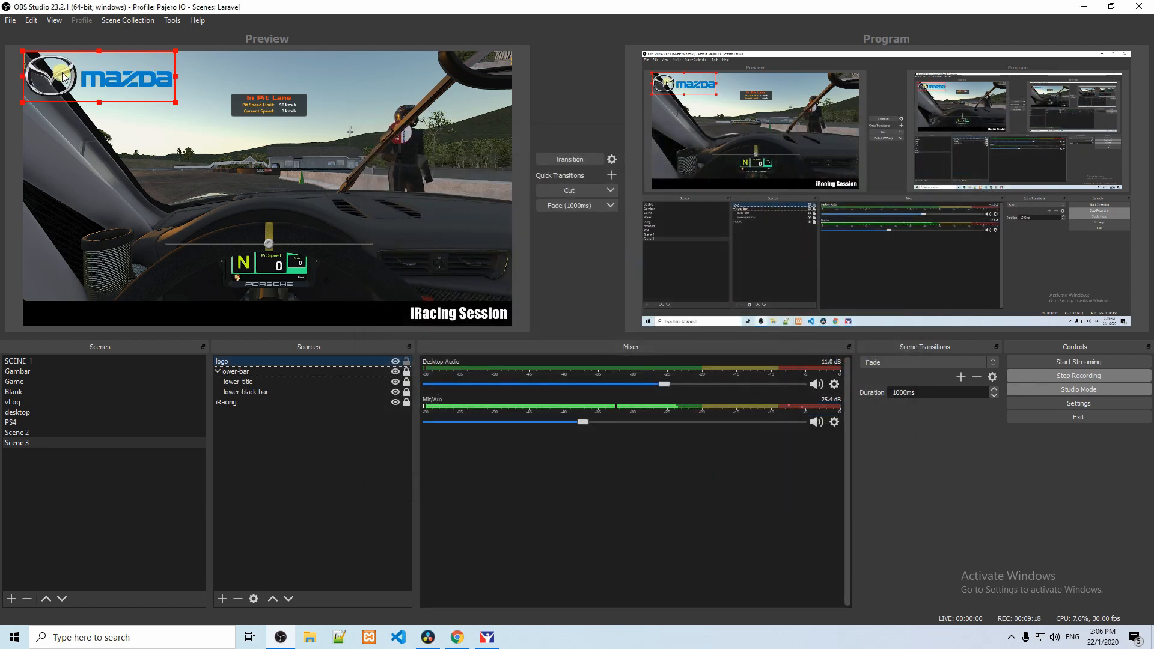
Step: Shrink the Mazda logo to fit the left end of the black bar and lock the logo source
left_click_drag(107, 90, 117, 315)
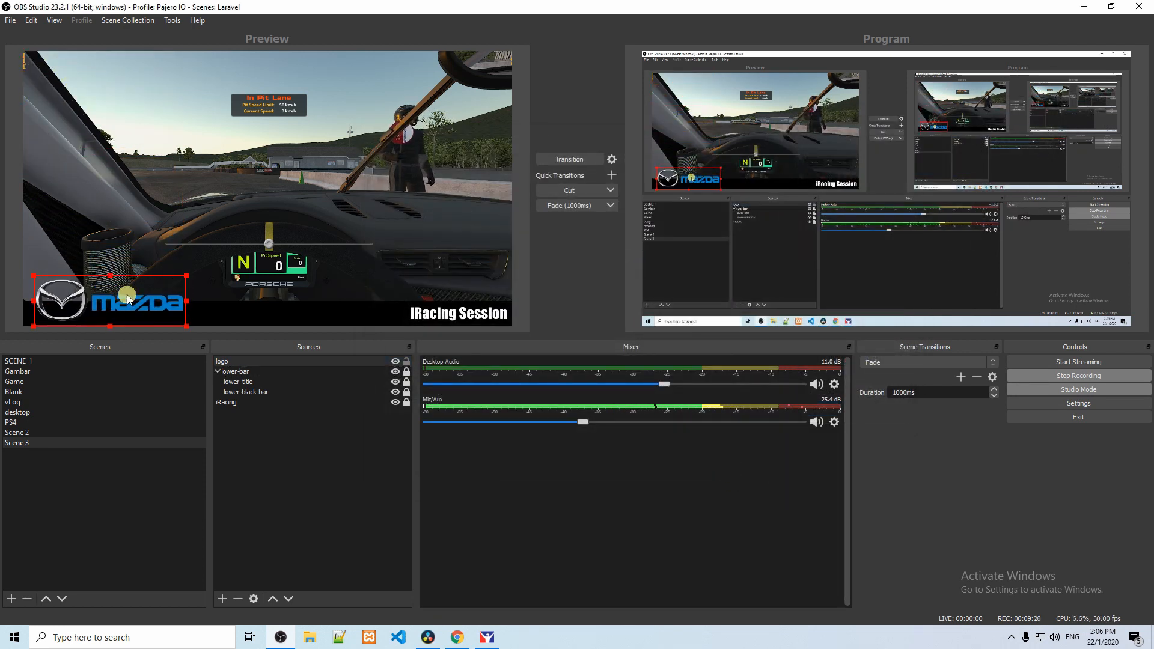
left_click_drag(188, 278, 100, 314)
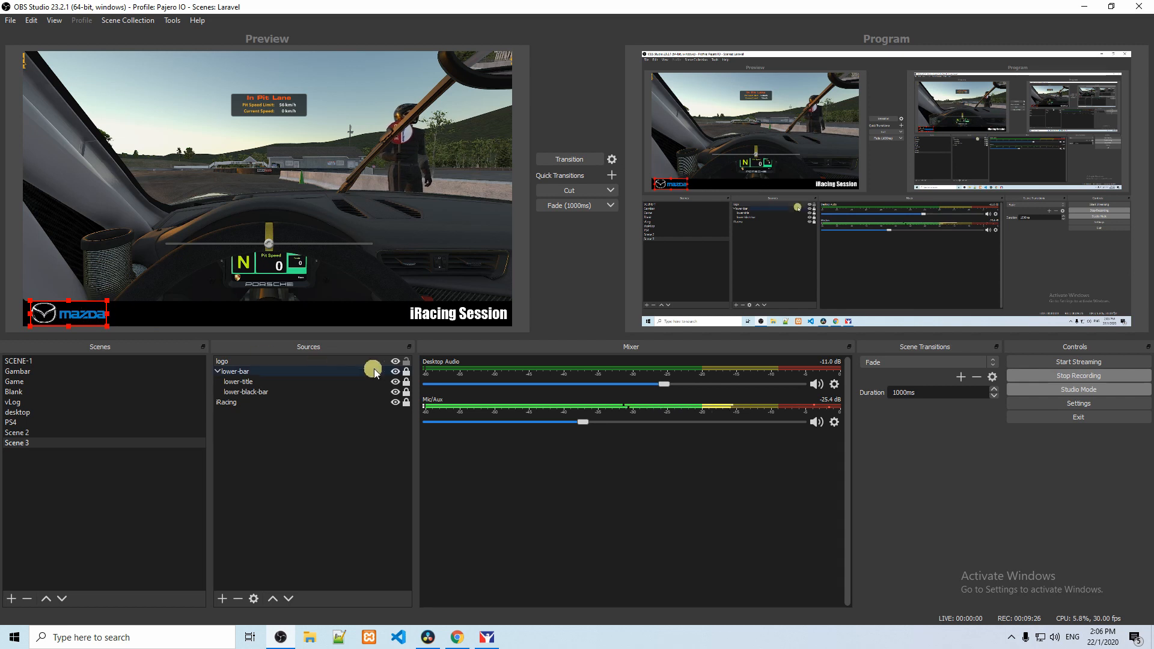
left_click(407, 361)
Step: Move the logo source into the lower-bar group above lower-title, lock the group and try out its visibility toggle
left_click(222, 372)
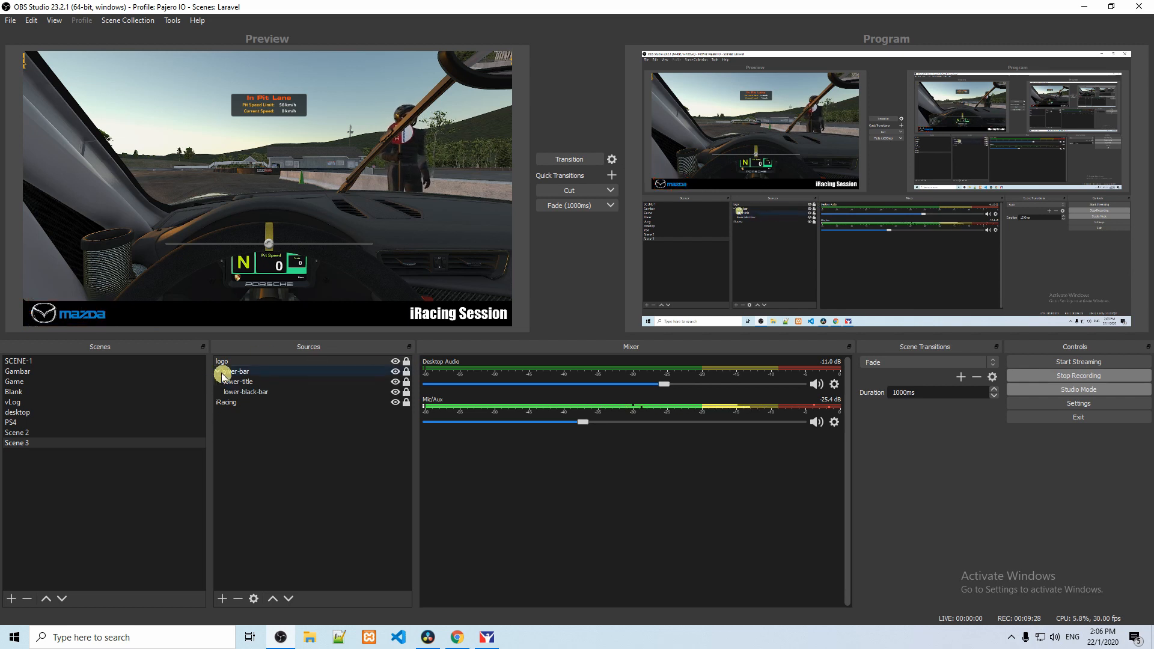
left_click_drag(222, 363, 247, 380)
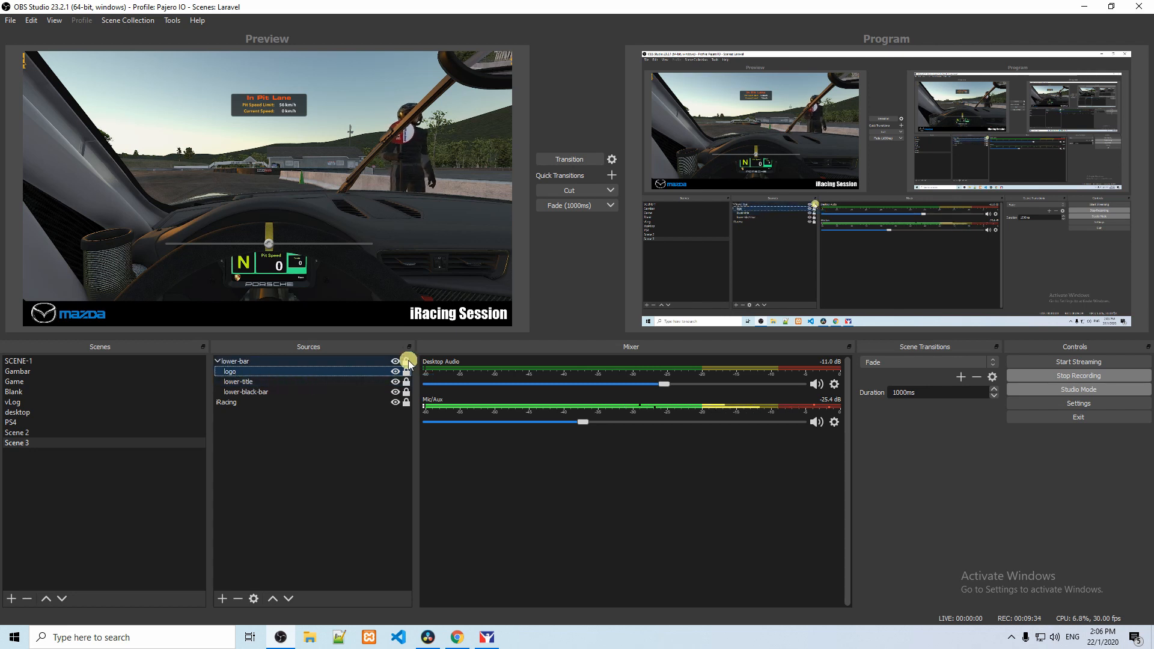
left_click(407, 362)
left_click(397, 363)
left_click(397, 363)
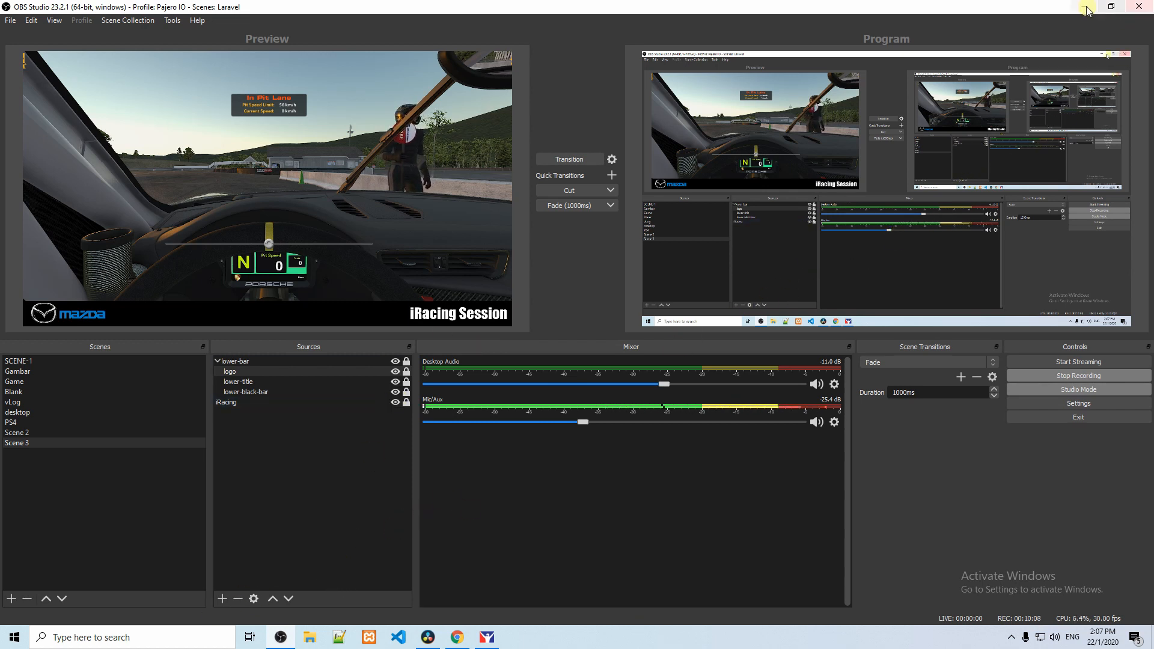
Step: Launch DroidCam Client through the Windows search and move its window toward the middle of the screen
left_click(150, 637)
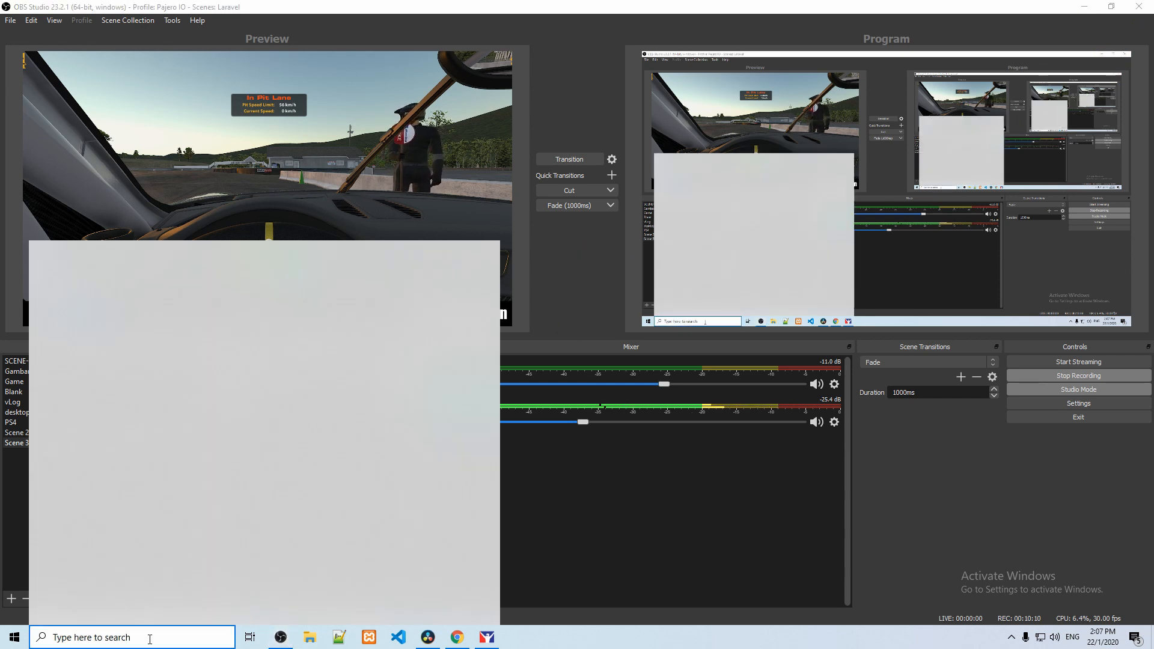
type("dro")
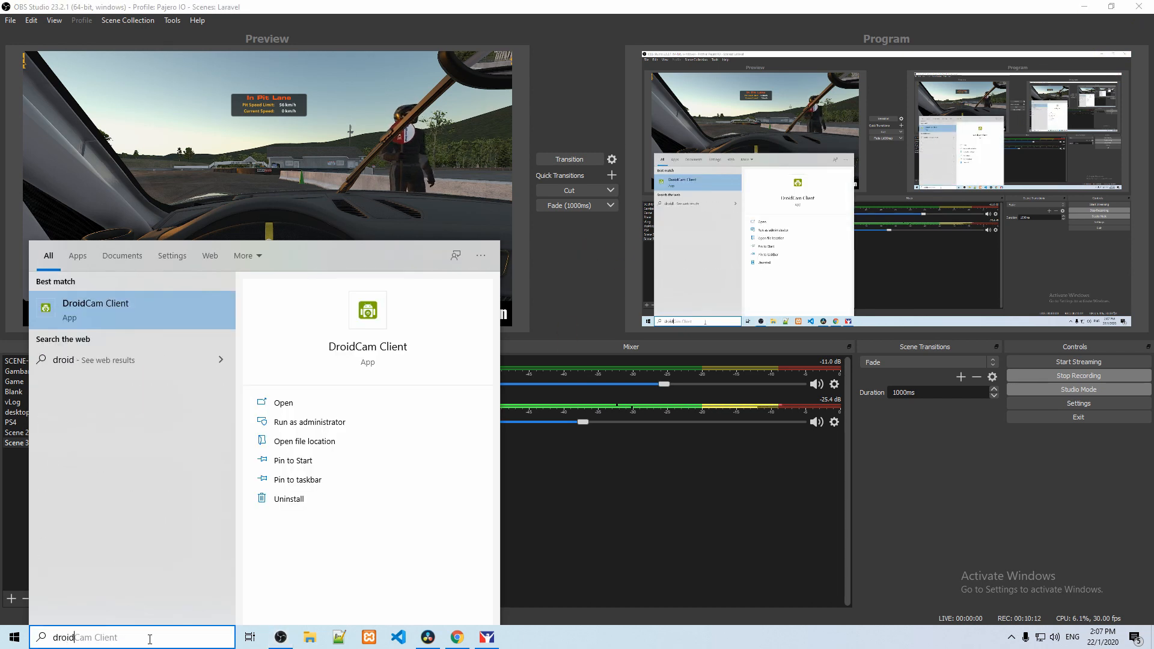
type("id")
key("Return")
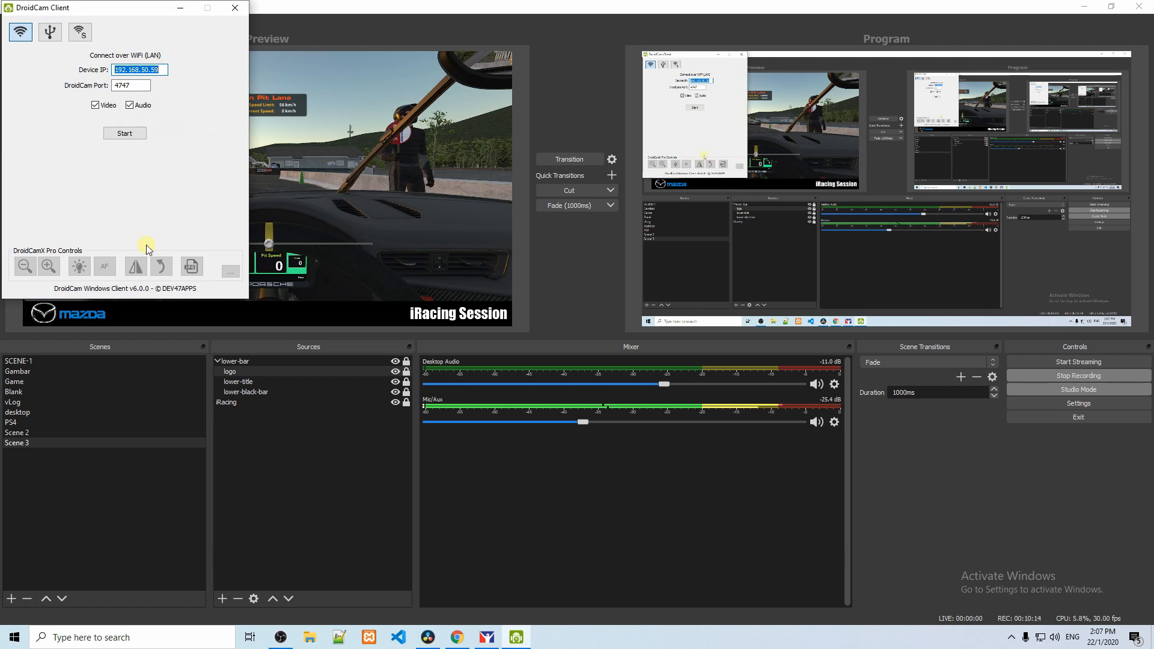
left_click_drag(135, 12, 397, 194)
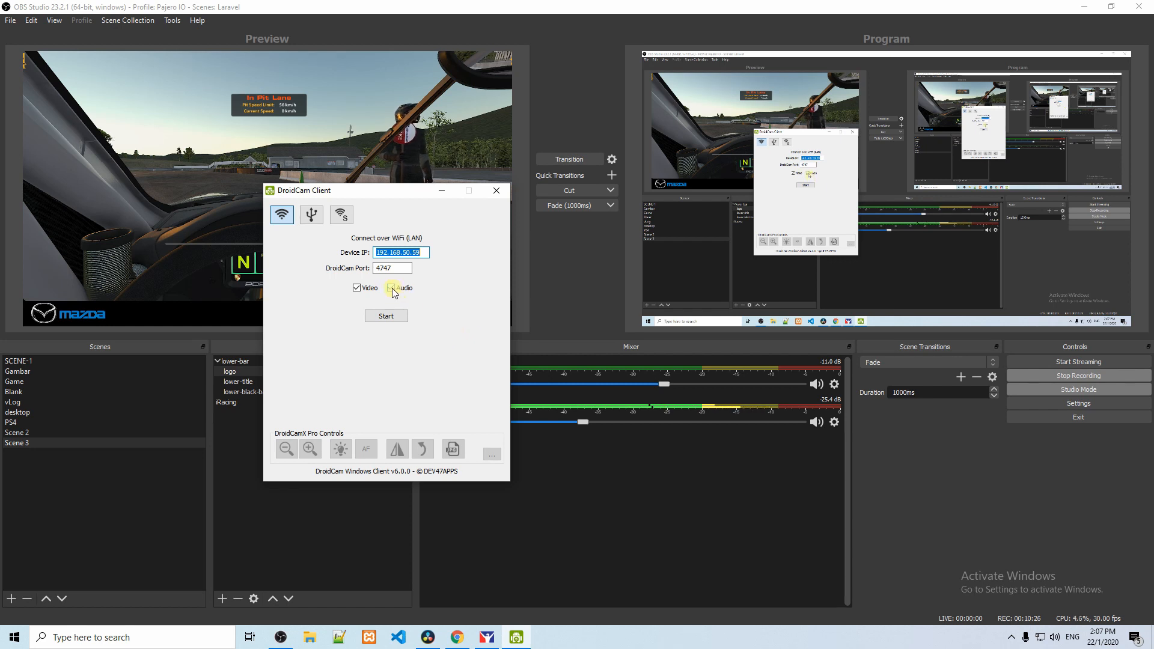
Step: Start the DroidCam WiFi connection with video and audio, open the video in its own window, and return to OBS Studio
left_click(387, 317)
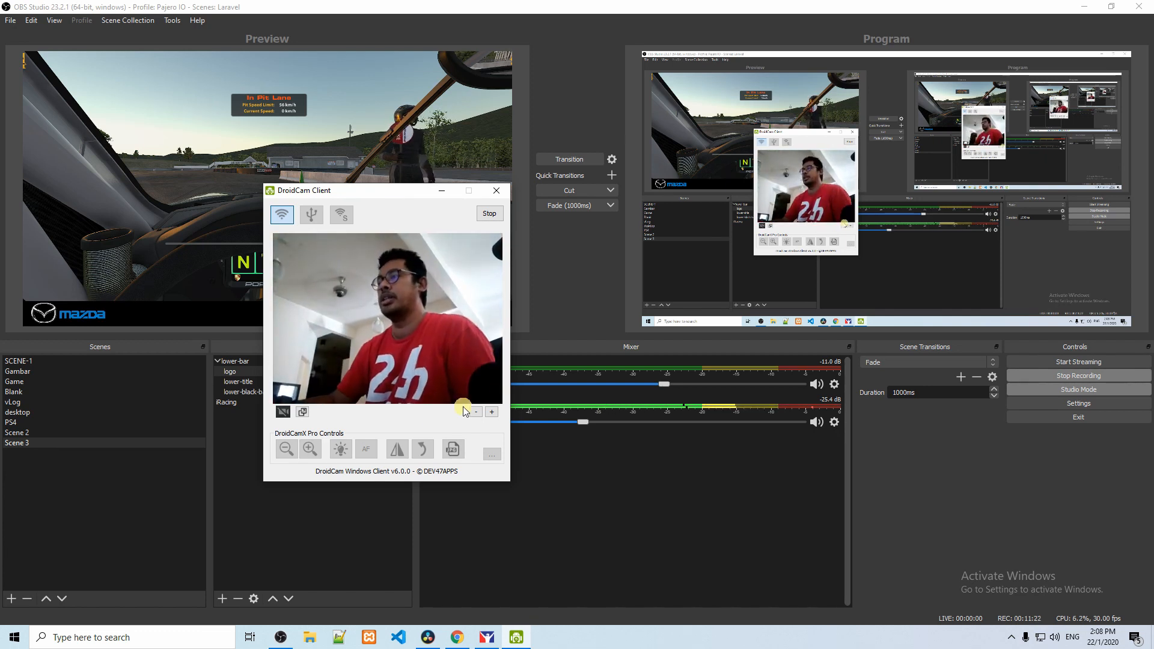
left_click(301, 413)
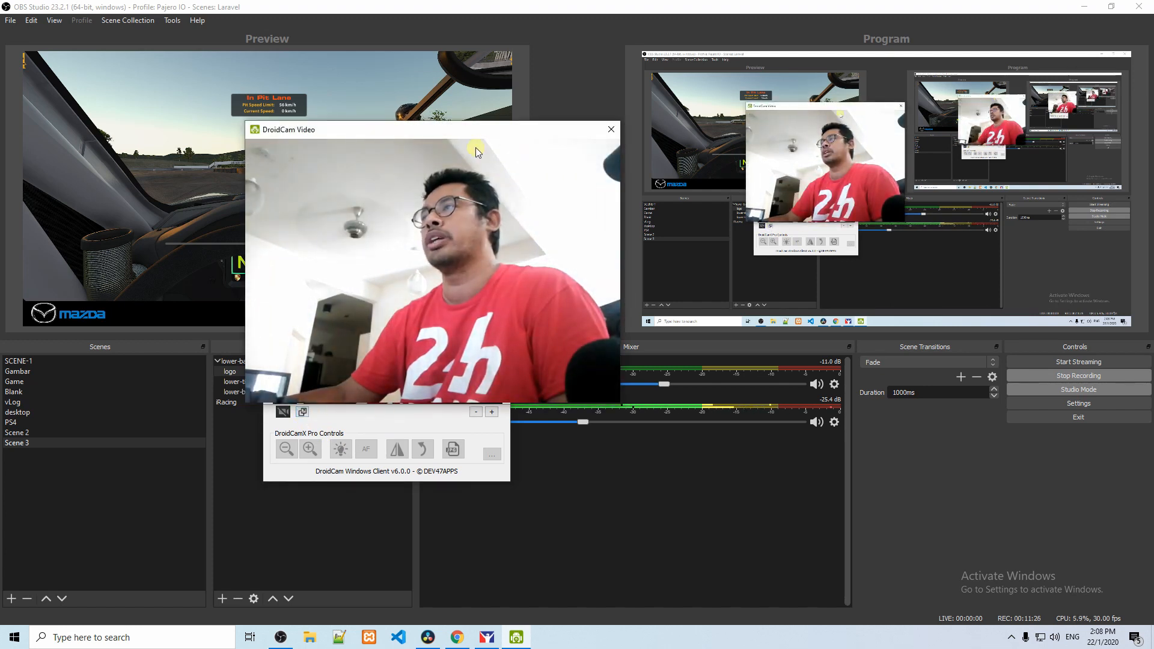
left_click(551, 91)
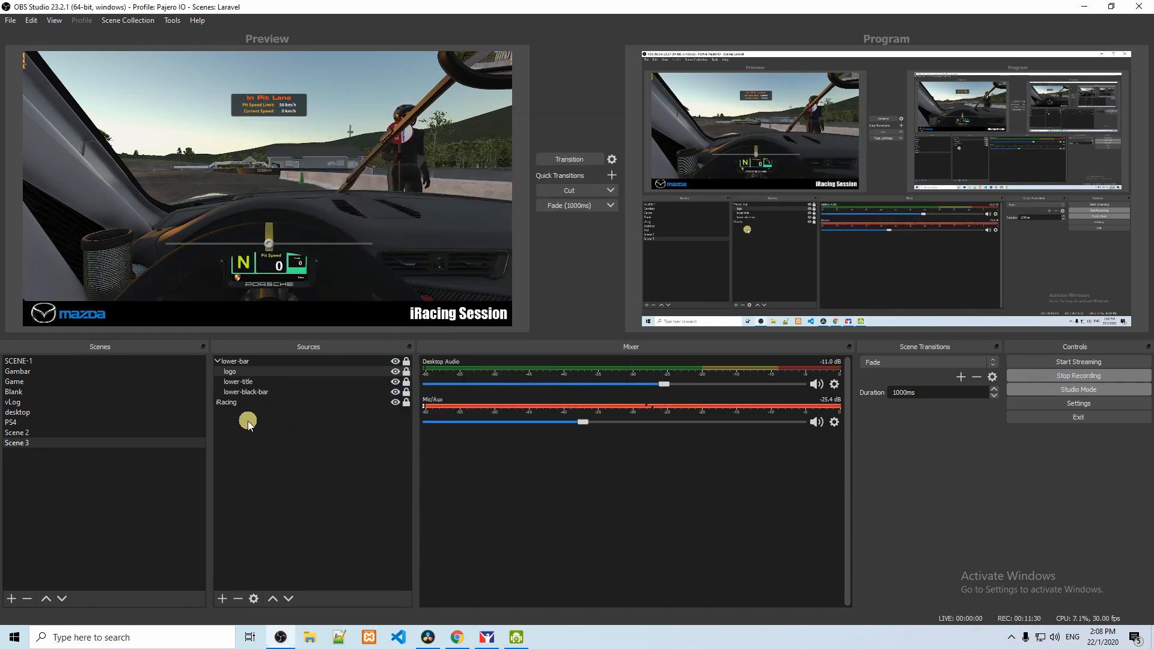
Step: Add a new Window Capture source named DroidCam to the scene
right_click(242, 445)
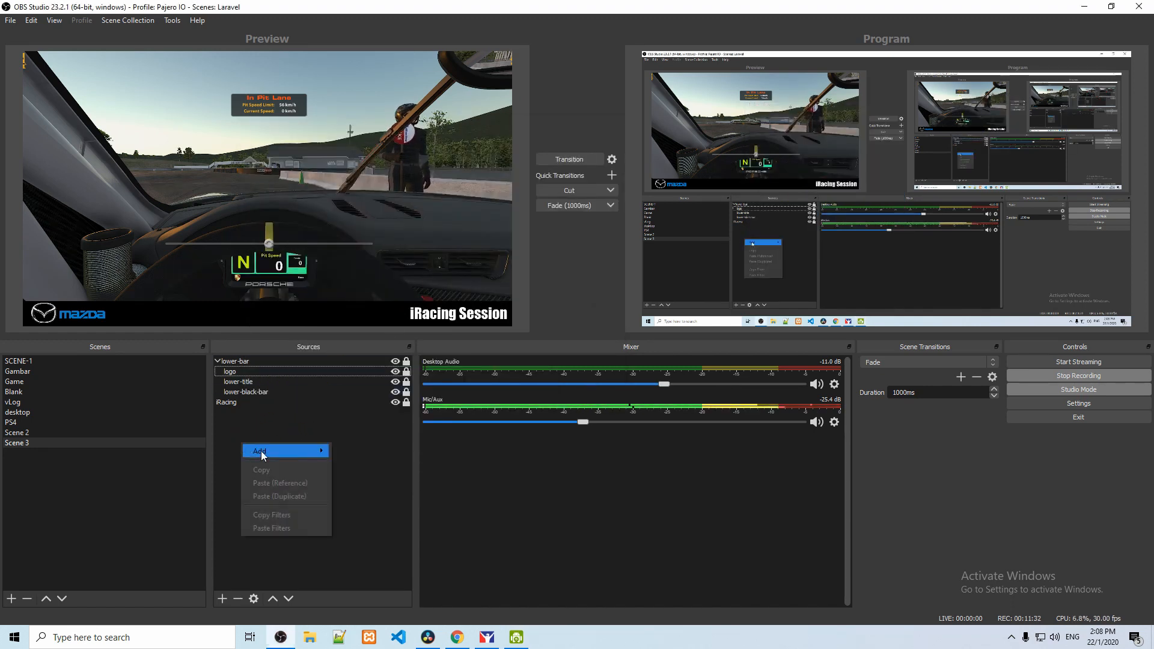
mouse_move(262, 455)
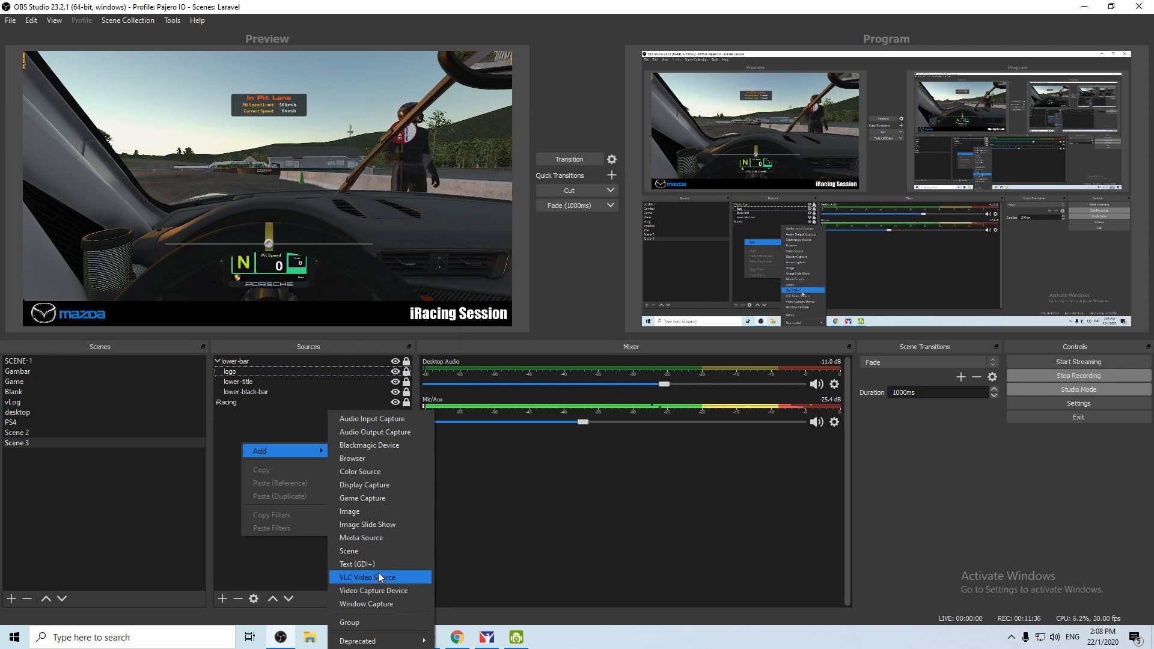
left_click(379, 602)
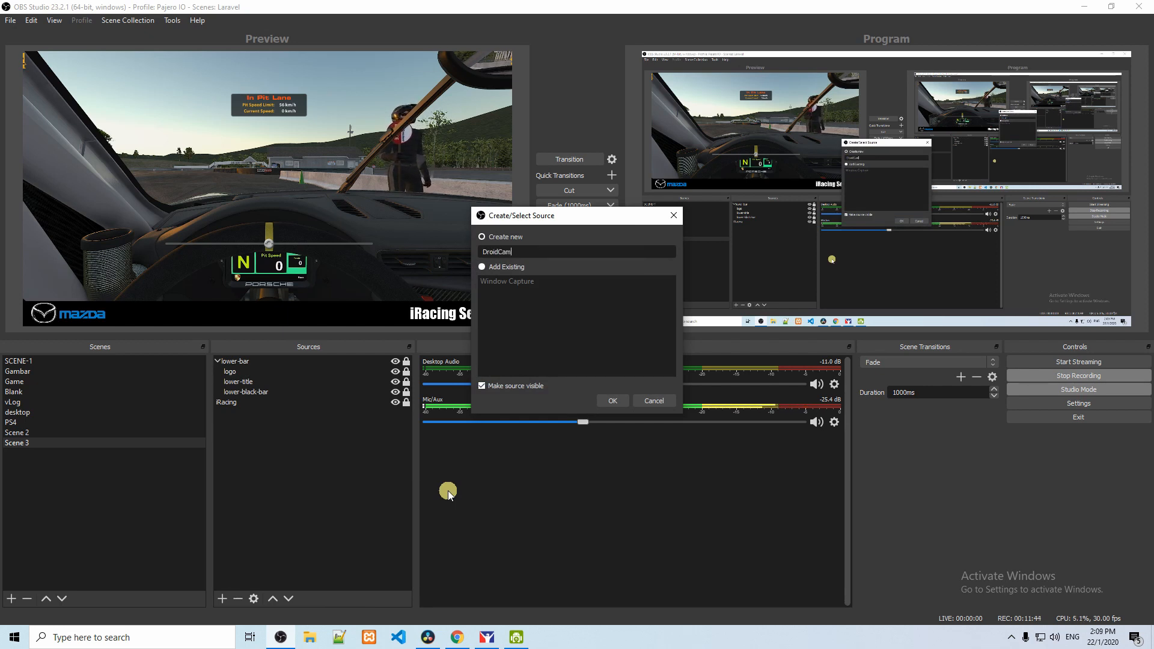
left_click(613, 401)
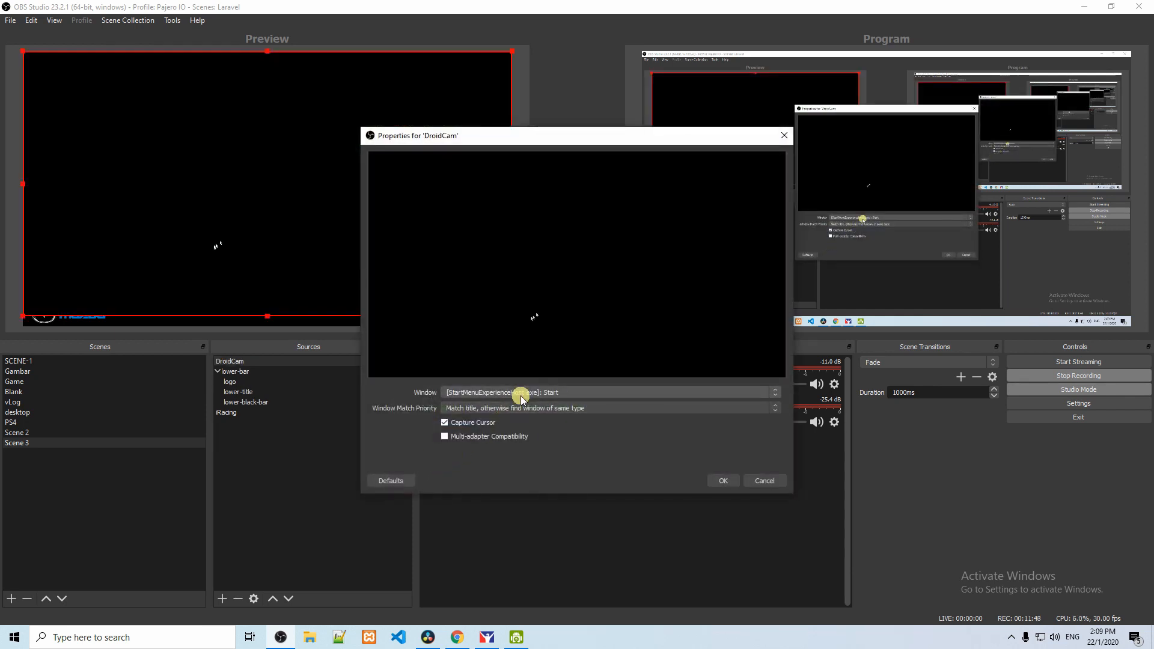
Step: Set the capture window to [DroidCamApp.exe]: DroidCam Video and place the camera picture just above the iRacing Session title
left_click(520, 394)
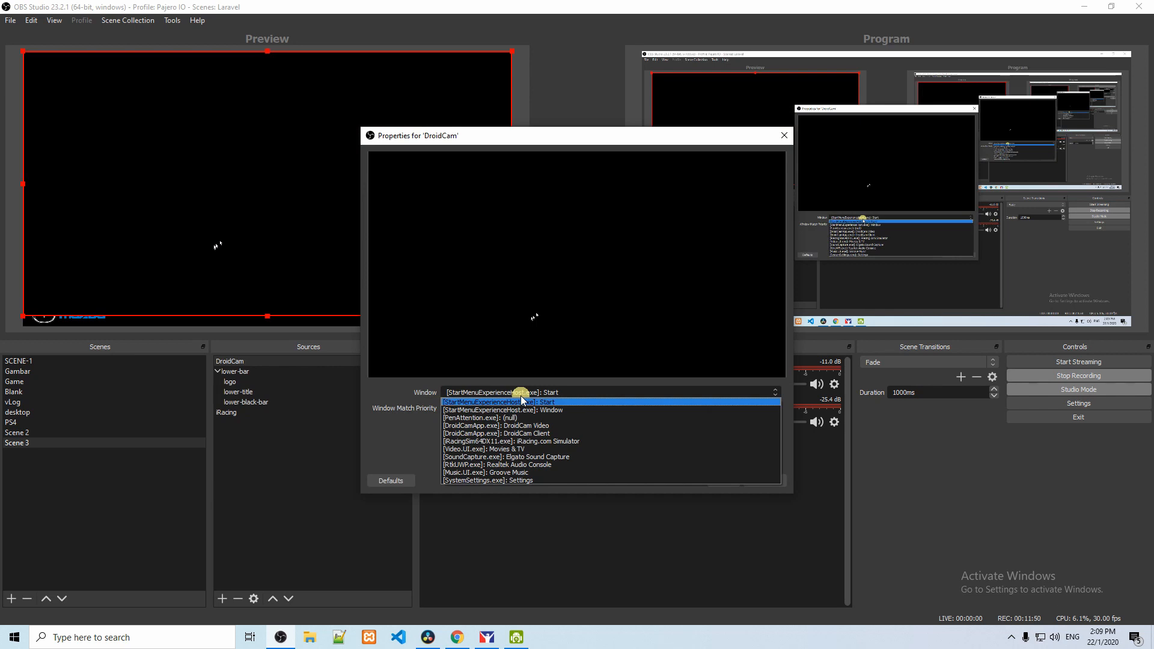
left_click(554, 425)
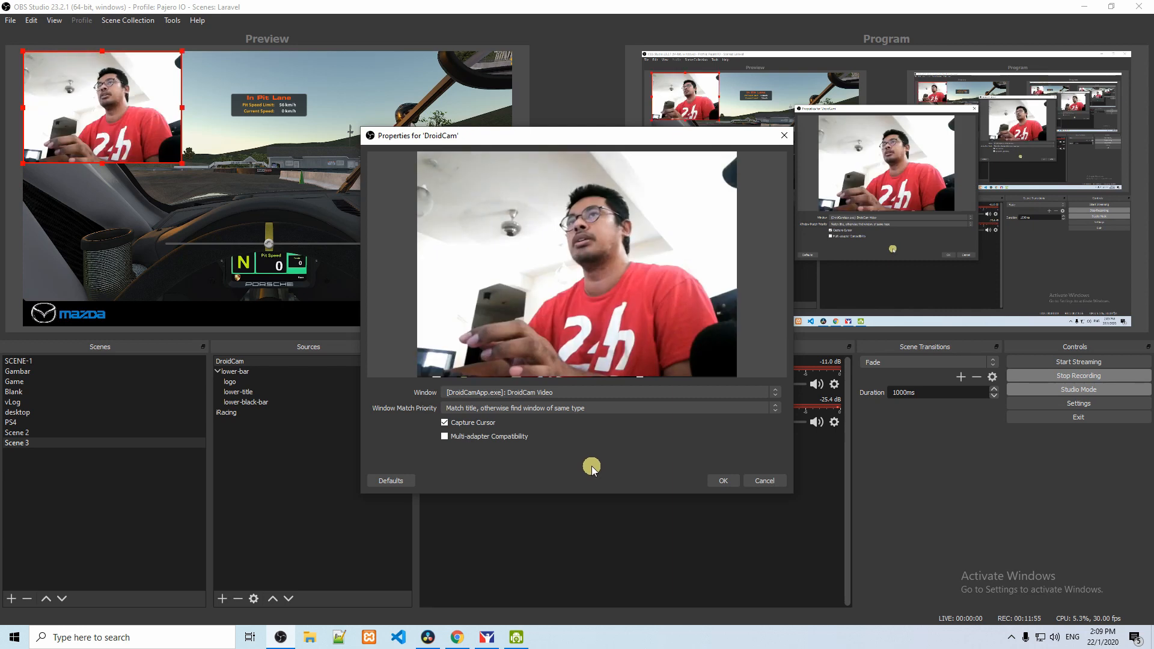
left_click(723, 481)
left_click_drag(173, 179, 464, 274)
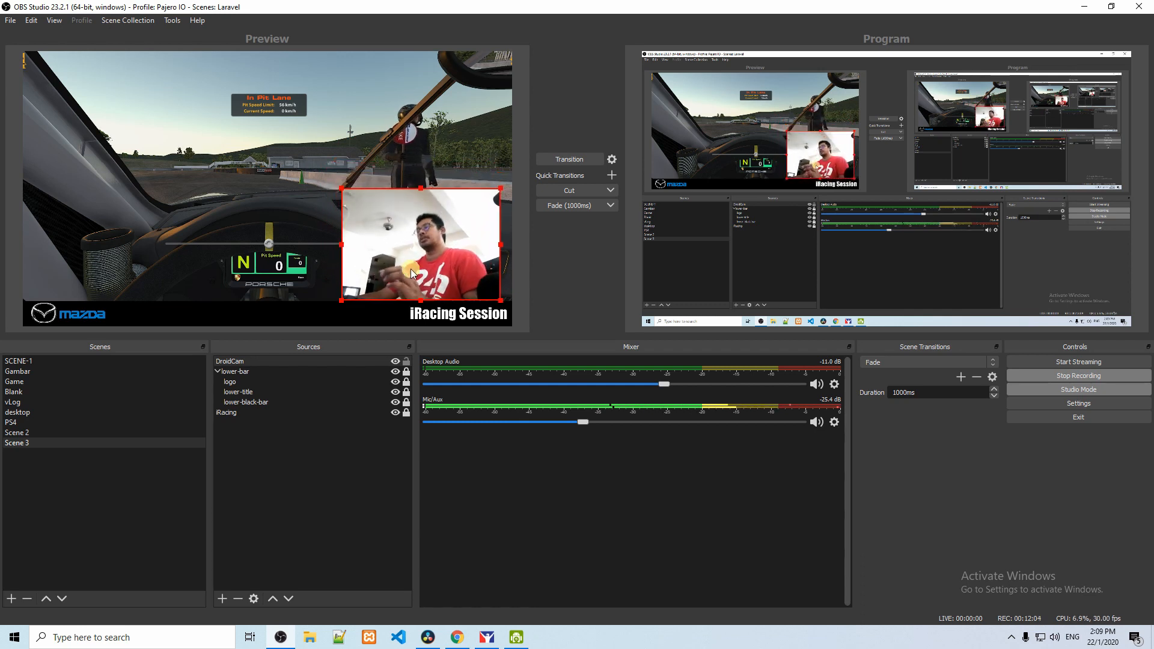
Step: Add a Crop/Pad effect filter to the DroidCam source
right_click(439, 273)
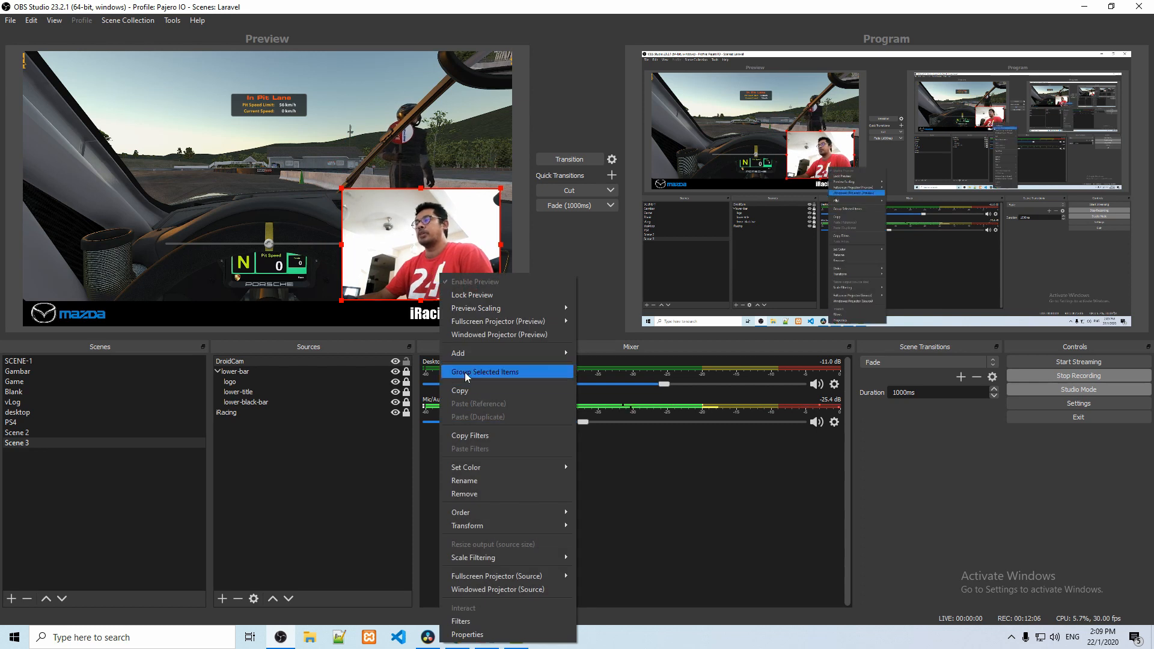
left_click(488, 622)
left_click(332, 524)
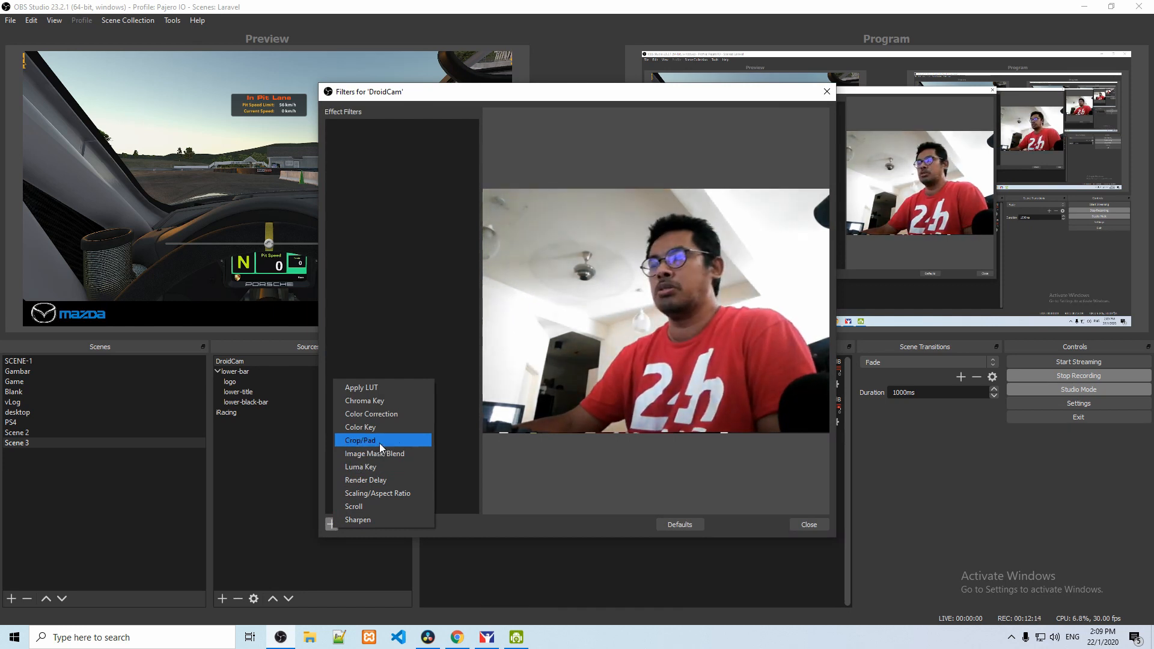
left_click(378, 441)
Step: Increase the filter's Left crop to trim the empty room area from the left side of the camera picture
left_click(559, 344)
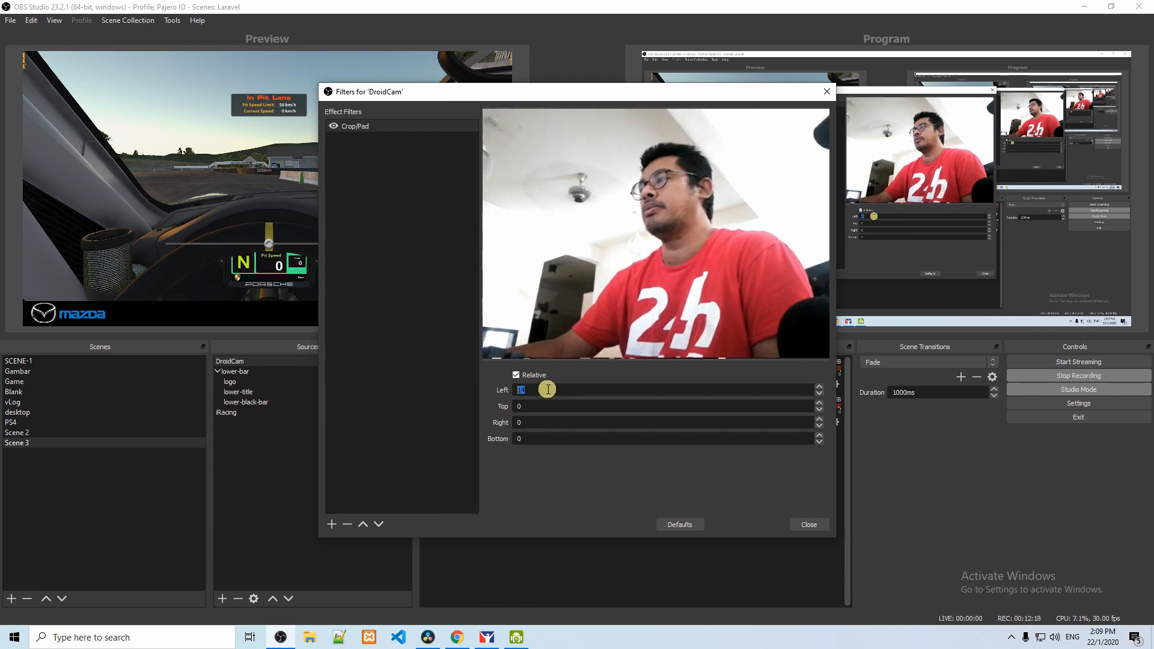
scroll(548, 390, "up", 15)
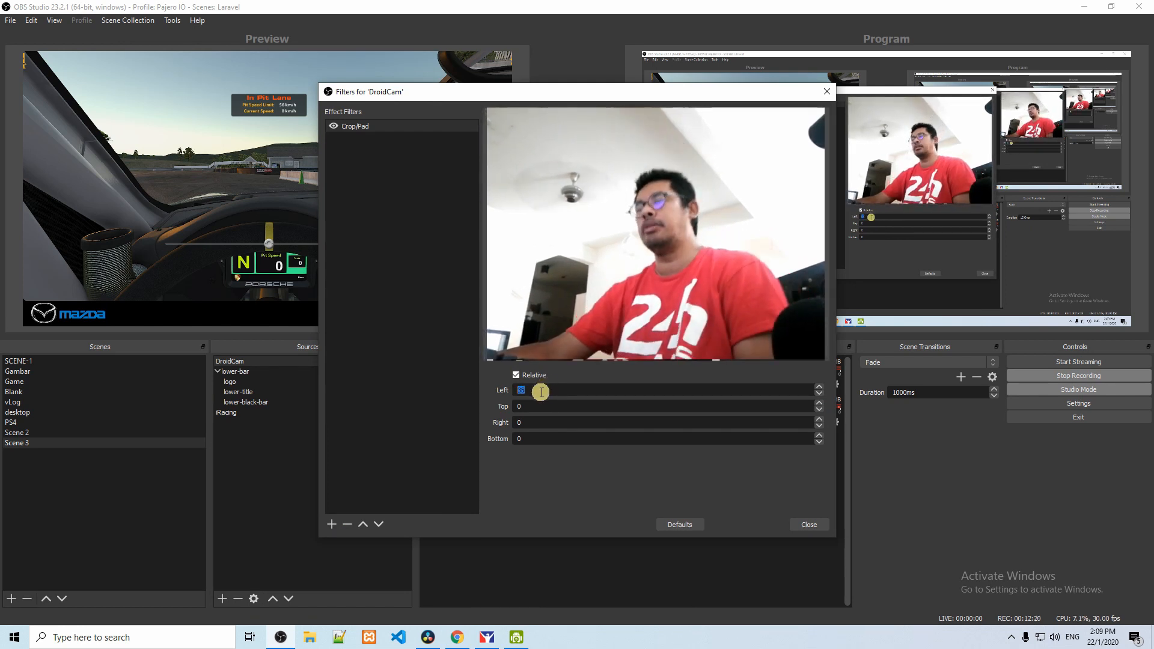
scroll(541, 392, "up", 15)
scroll(538, 390, "up", 6)
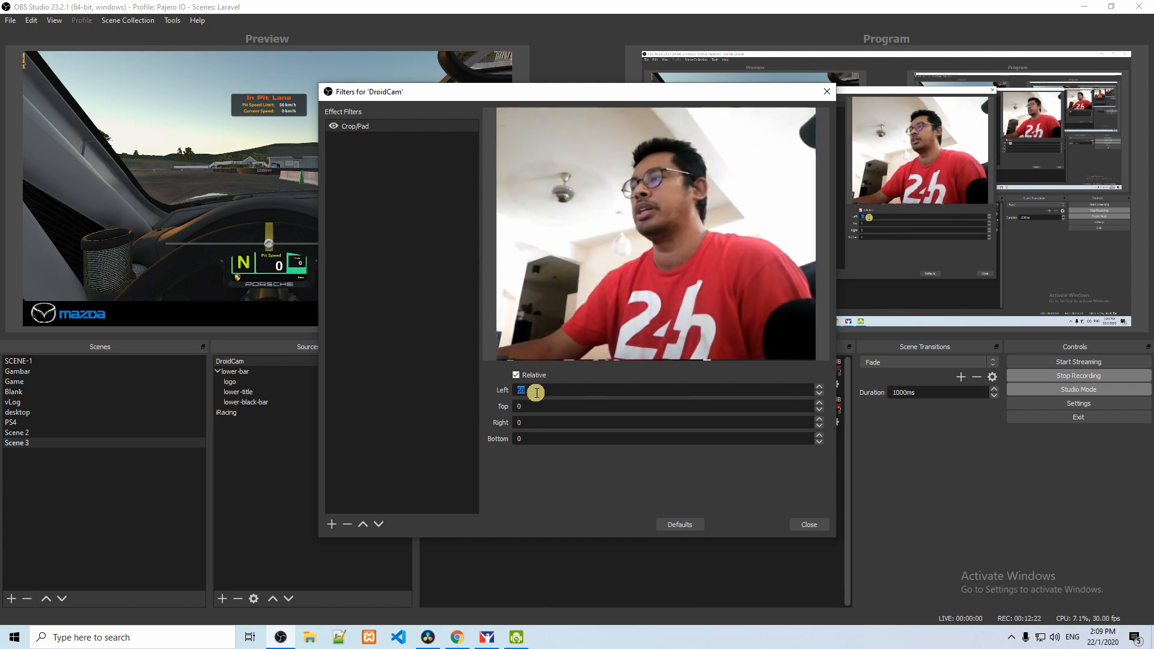
scroll(526, 391, "up", 4)
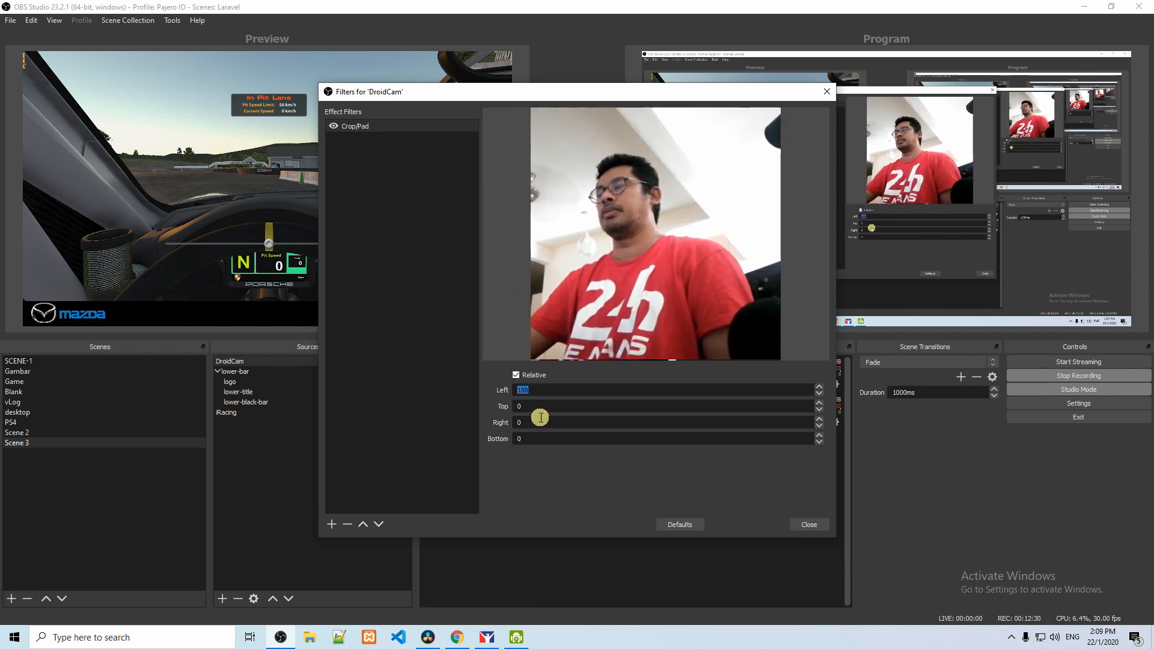
Step: Set the DroidCam Crop/Pad filter to 108 on the right and 247 on the left, and close the filters
scroll(534, 422, "up", 5)
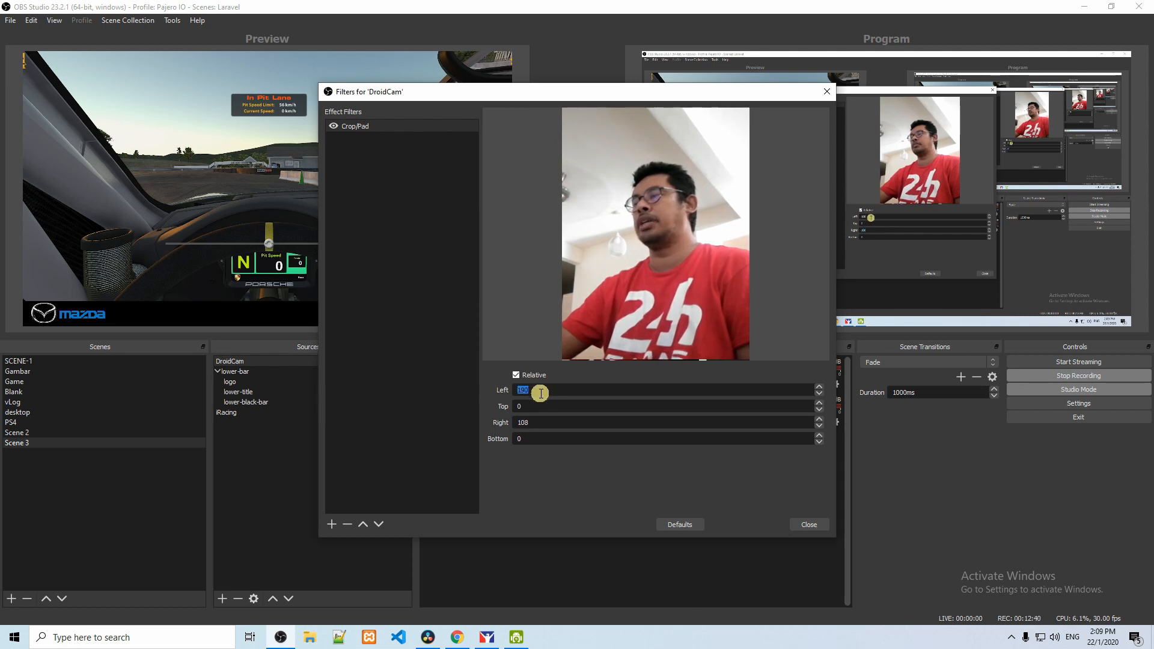
scroll(540, 393, "up", 13)
scroll(537, 397, "up", 20)
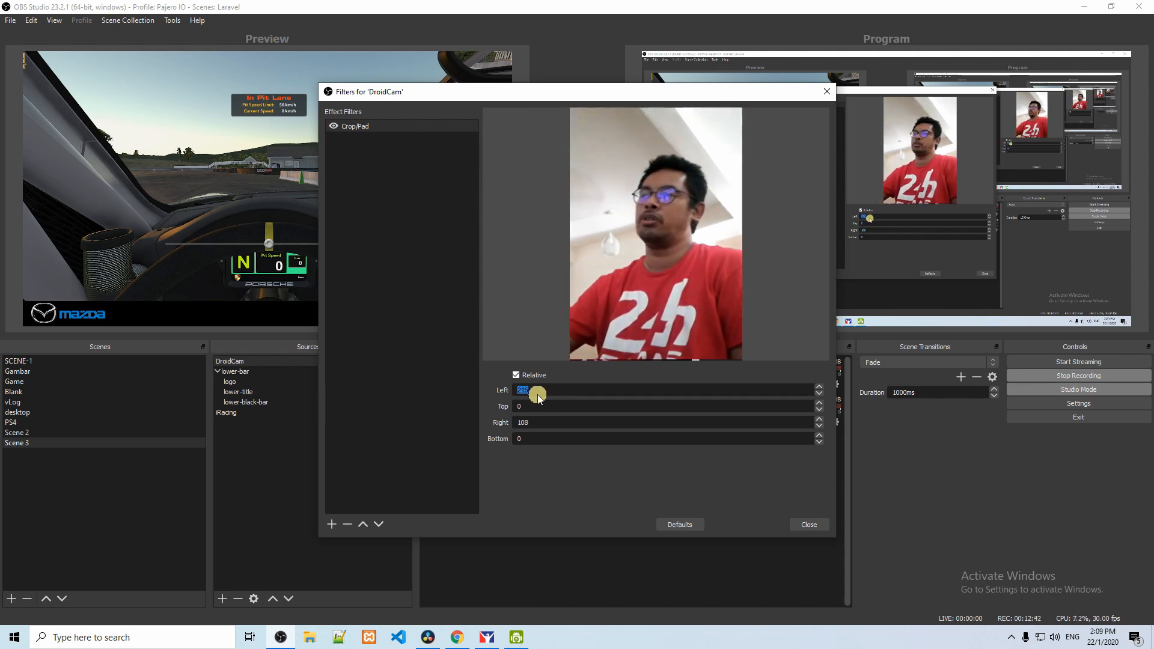
scroll(535, 395, "up", 14)
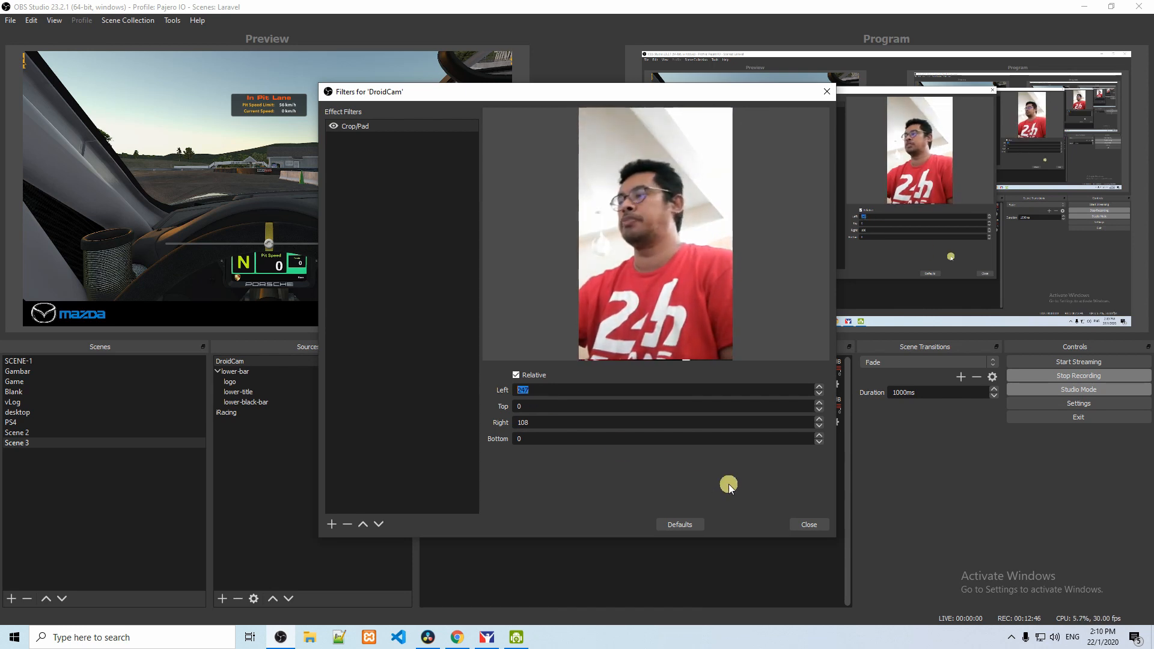
left_click(806, 526)
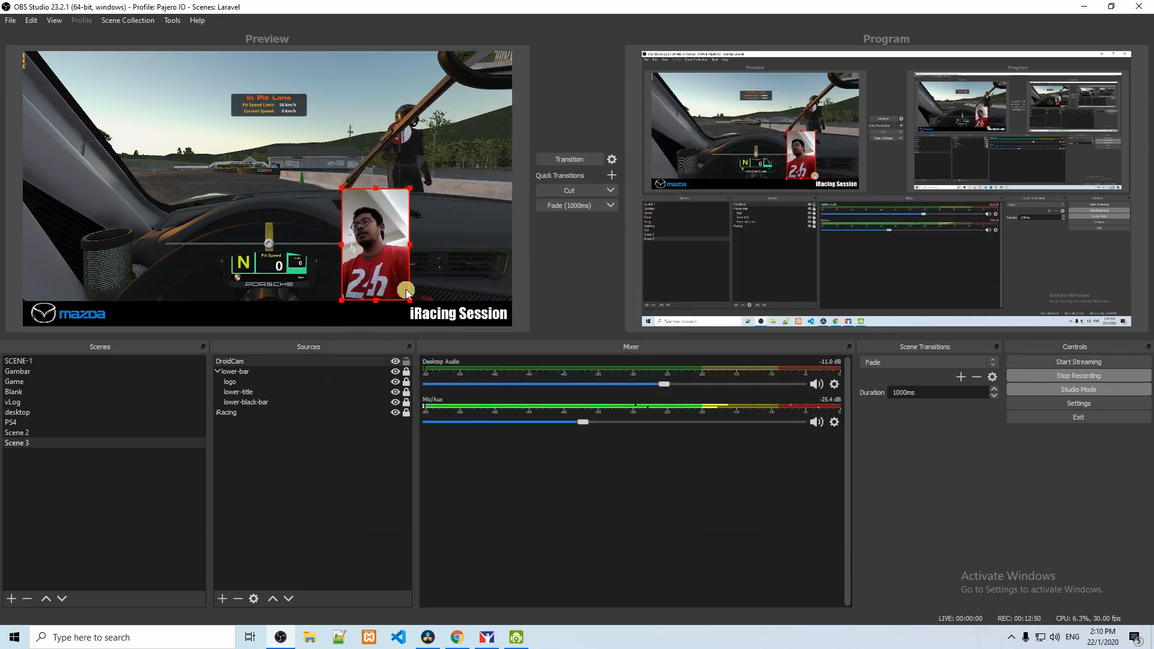
Step: Place the cropped camera picture just above the iRacing Session title and group the DroidCam source as PiP
left_click_drag(387, 269, 472, 260)
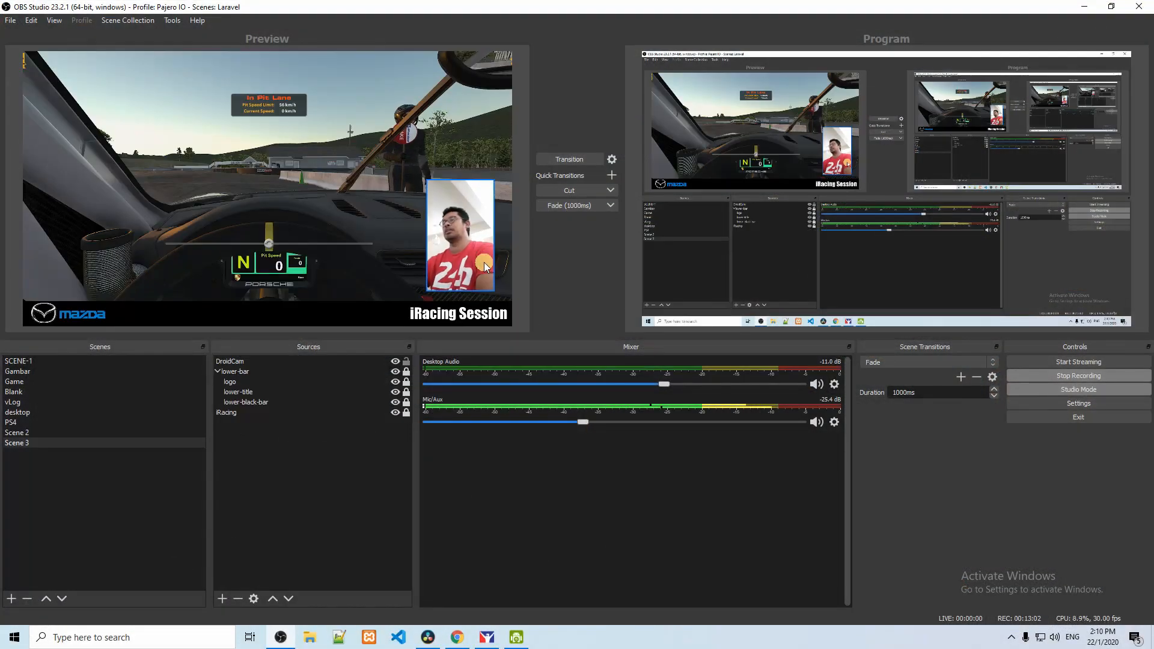
left_click(255, 362)
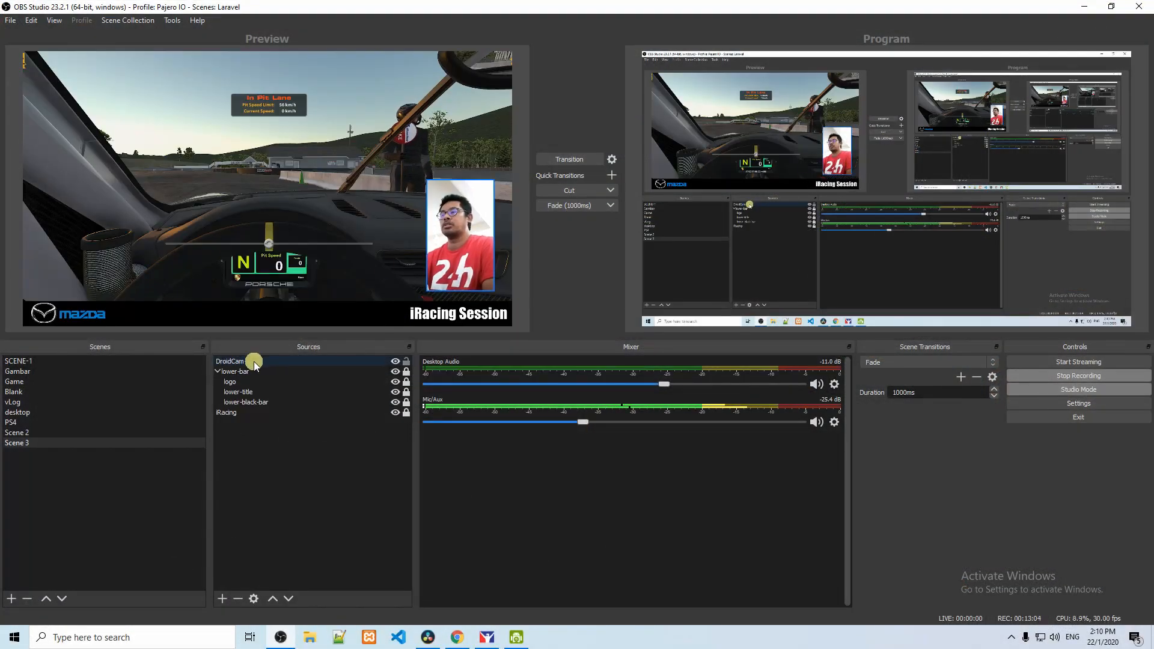
right_click(255, 363)
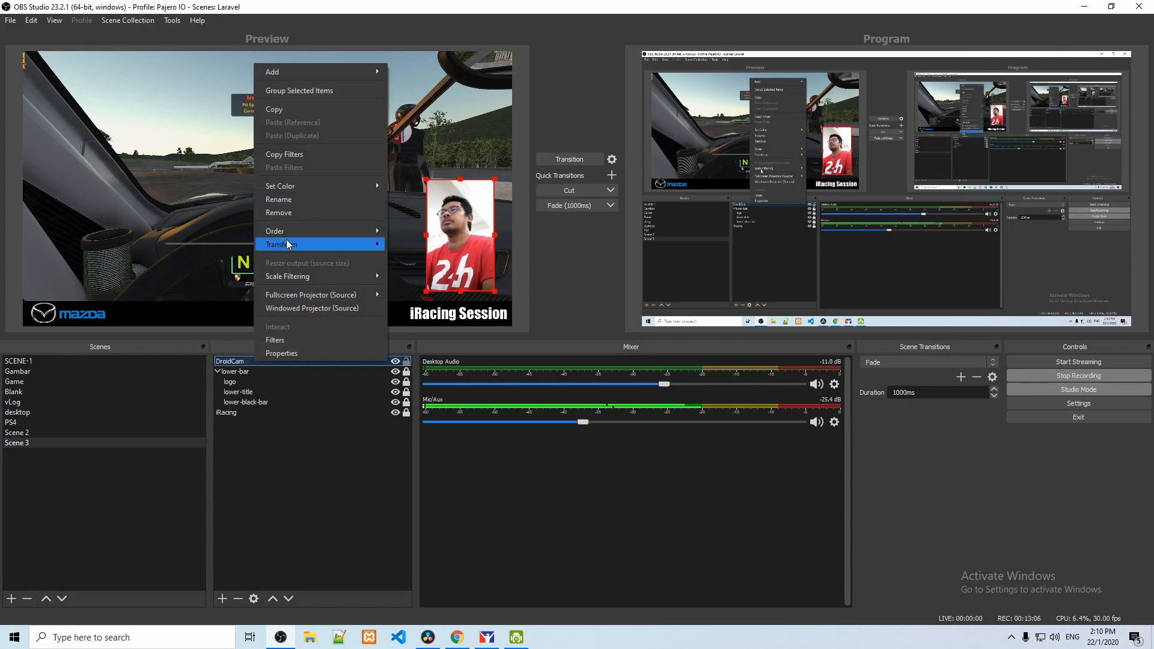
left_click(296, 90)
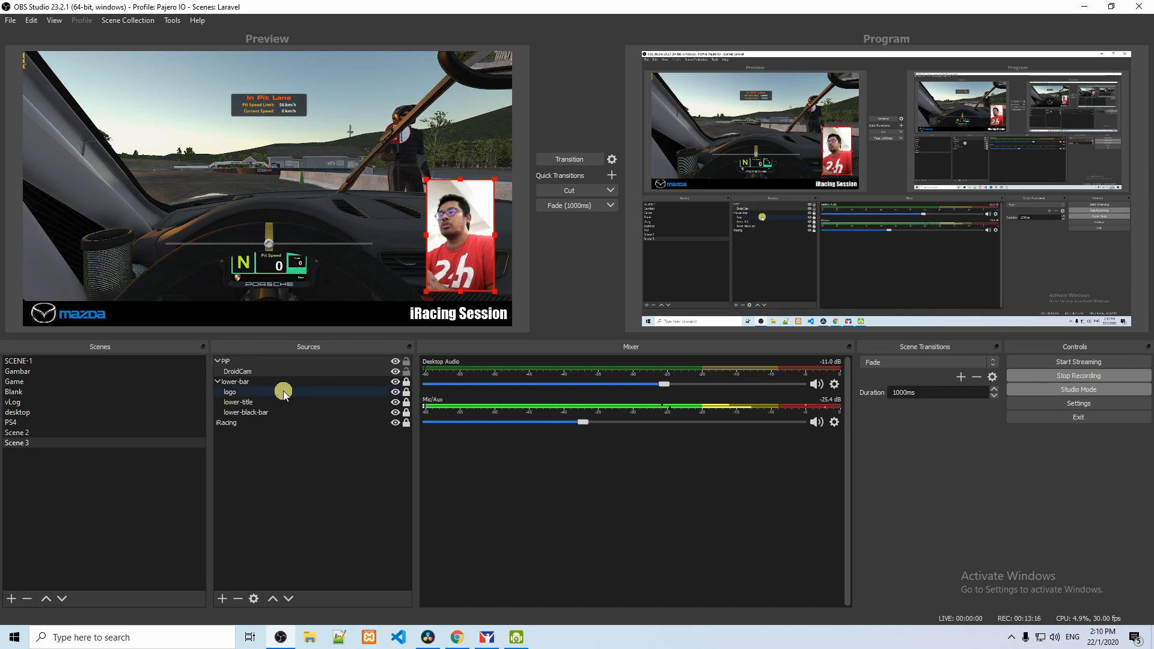
Step: Lock the DroidCam source inside the PiP group
left_click(281, 371)
left_click(268, 362)
right_click(268, 362)
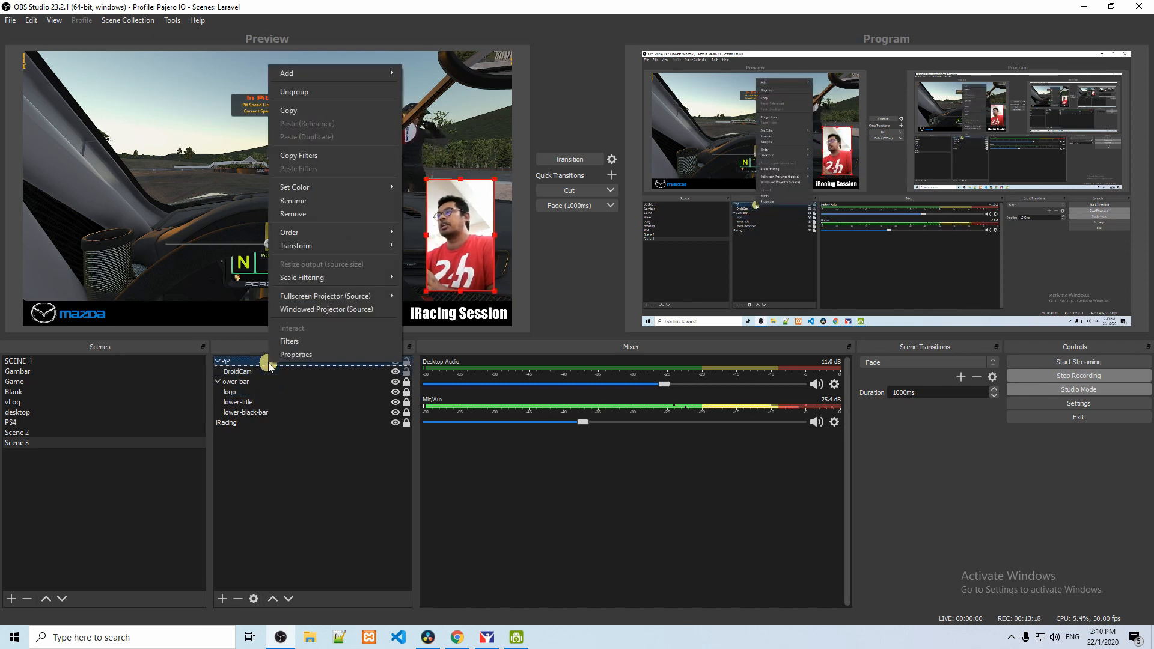
left_click(367, 372)
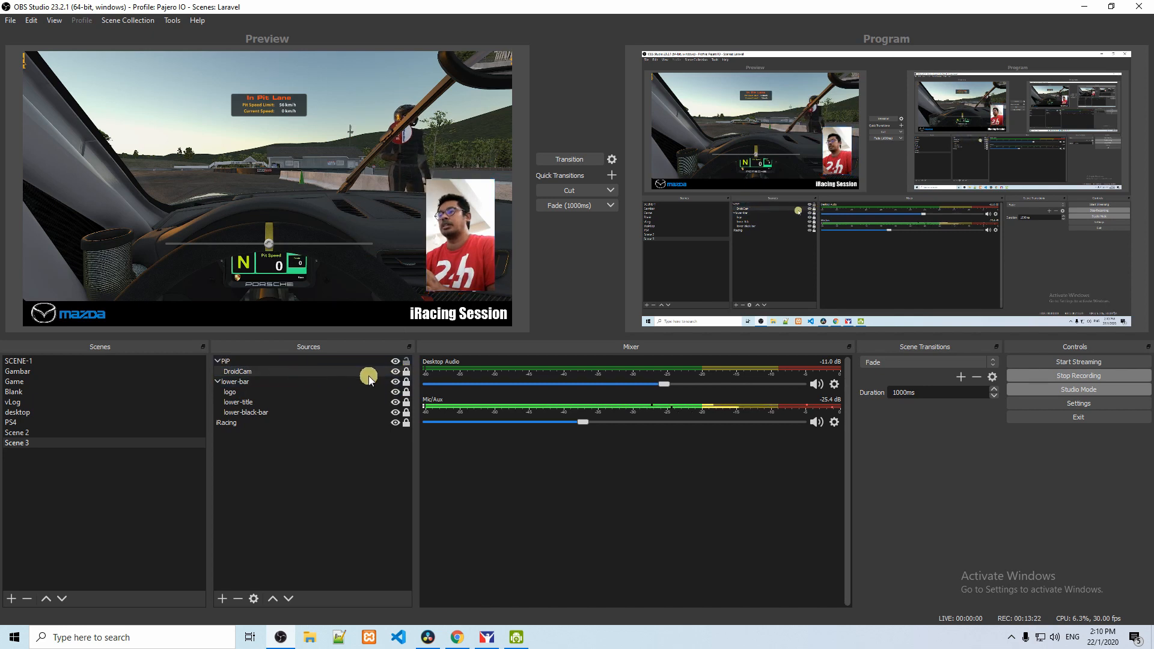
Step: Add a new Color Source named DroidCam-border to the scene
right_click(255, 365)
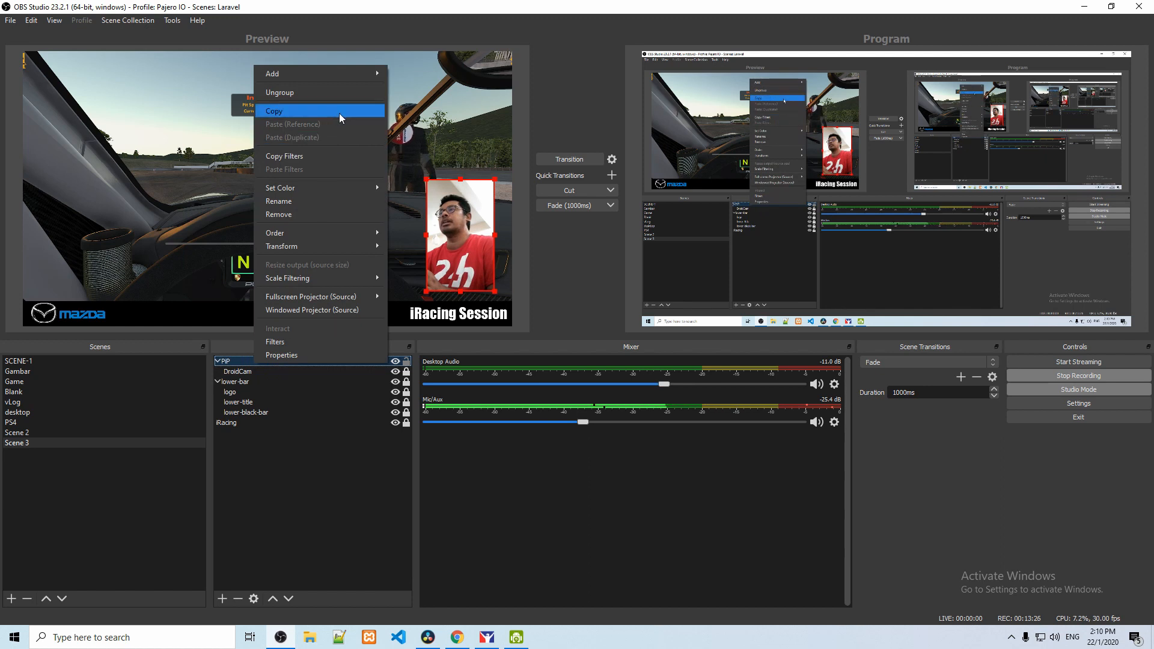
mouse_move(351, 73)
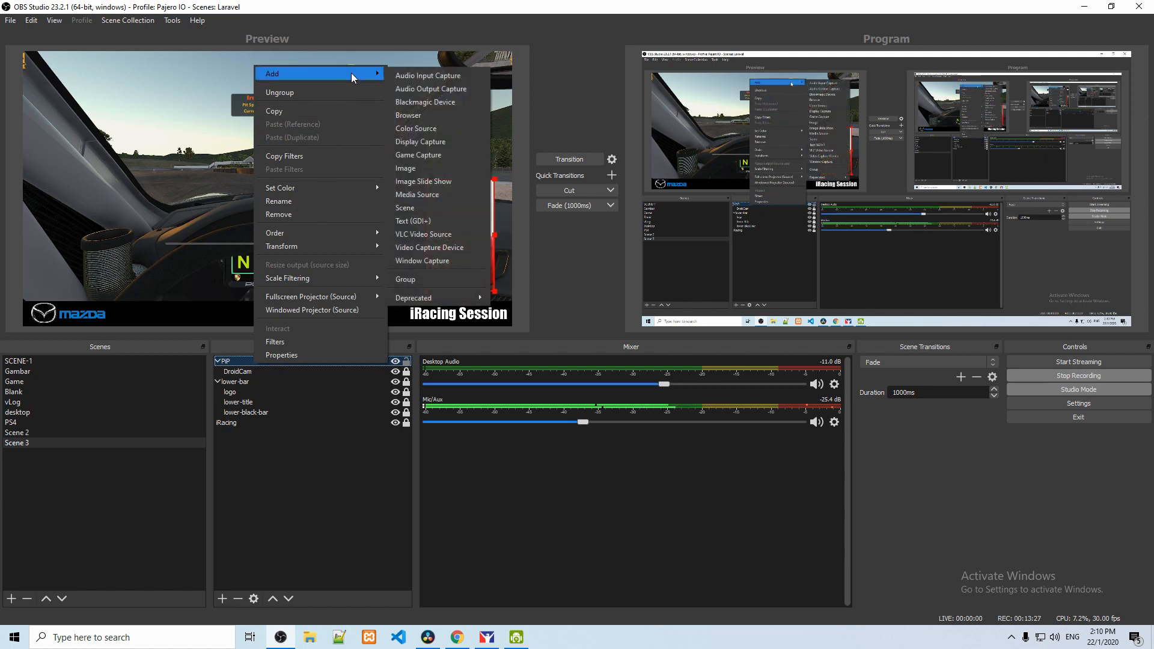
left_click(416, 128)
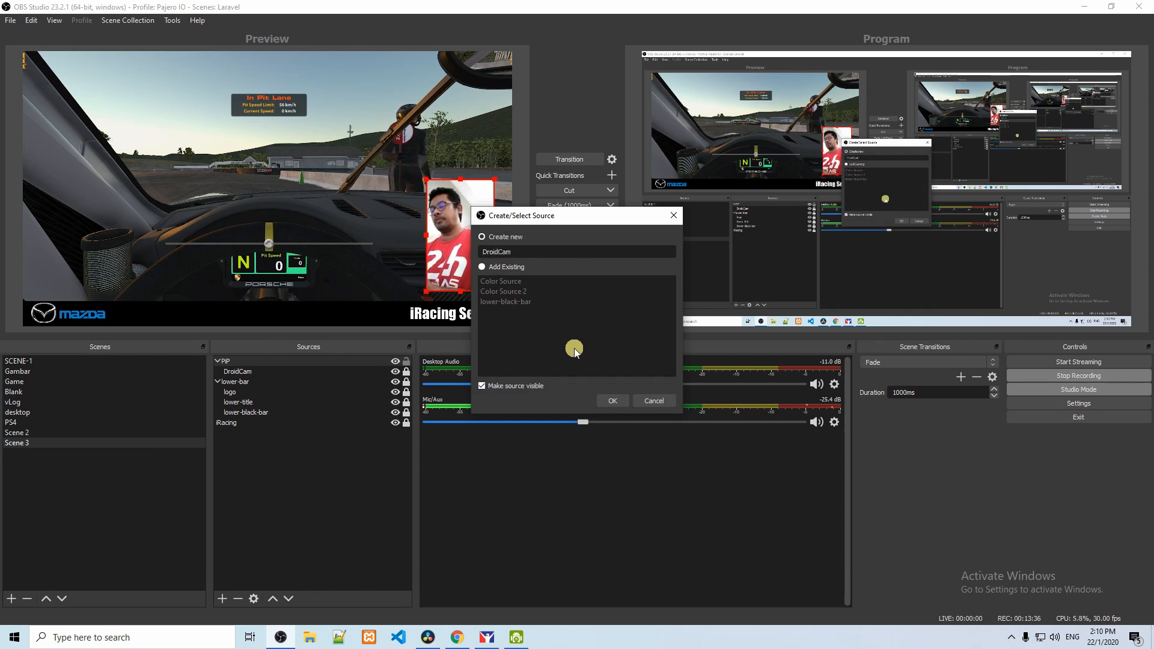
type("borde")
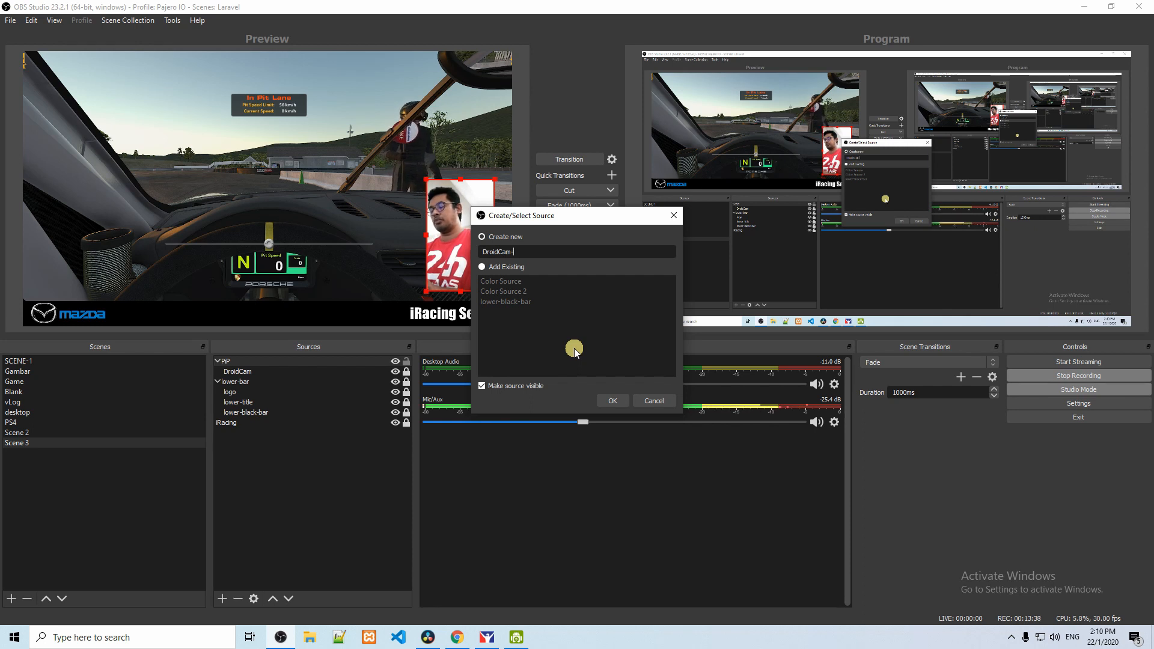
type("r")
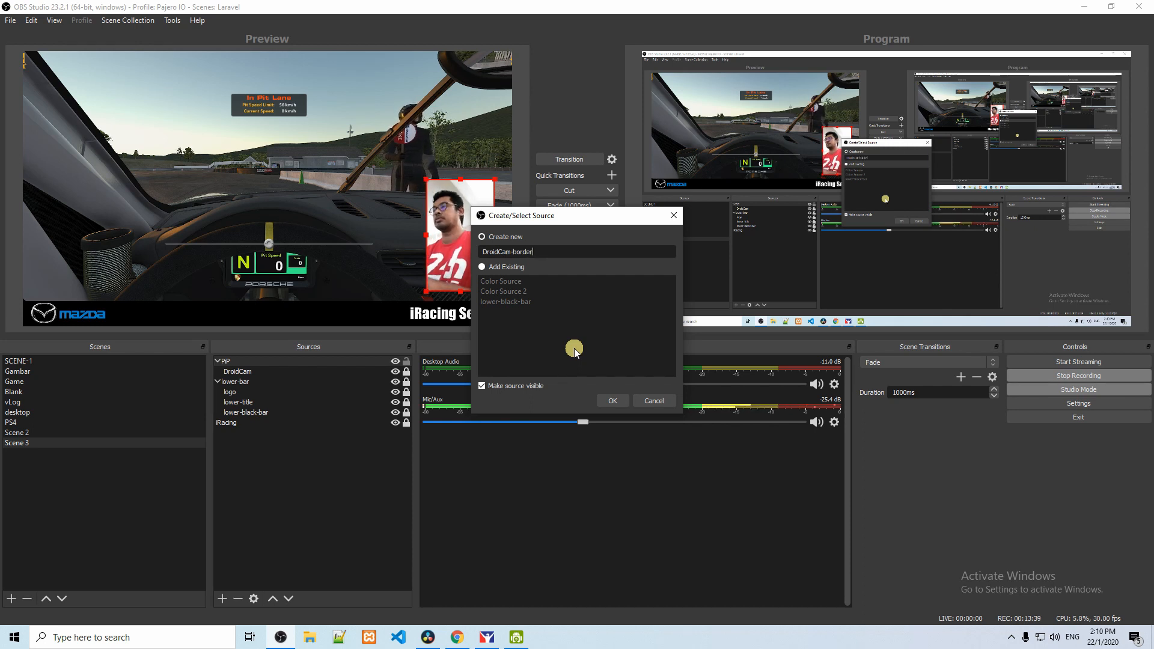
left_click(612, 401)
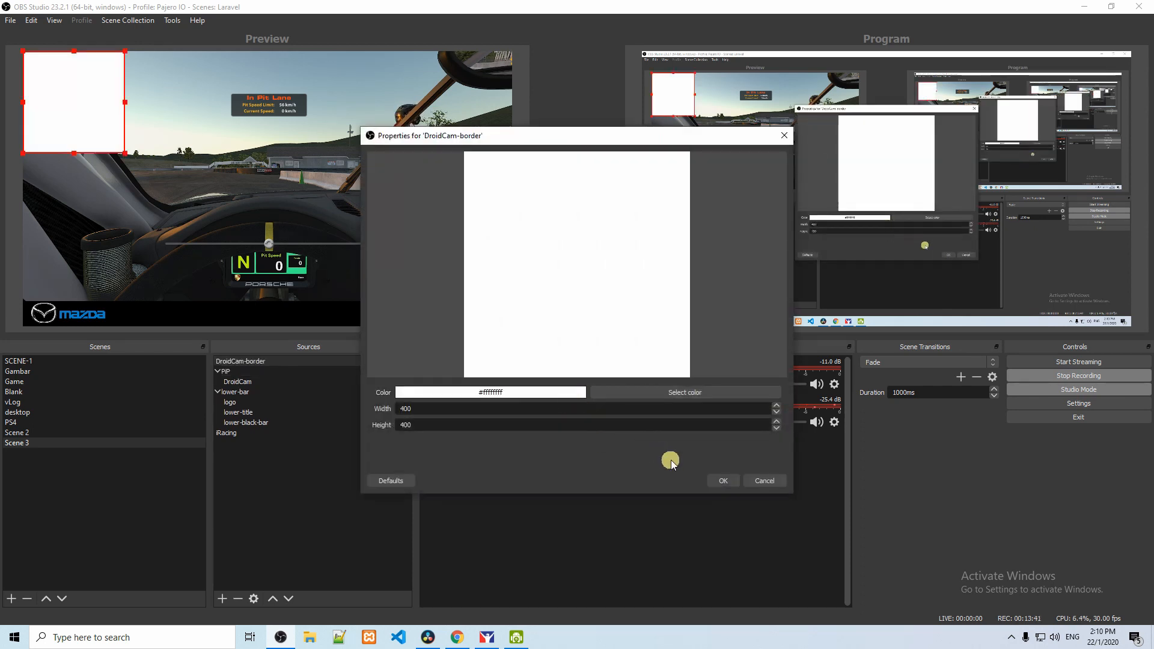
Step: Set the DroidCam-border colour to black (#ff000000) and confirm its properties
left_click(680, 392)
left_click(664, 424)
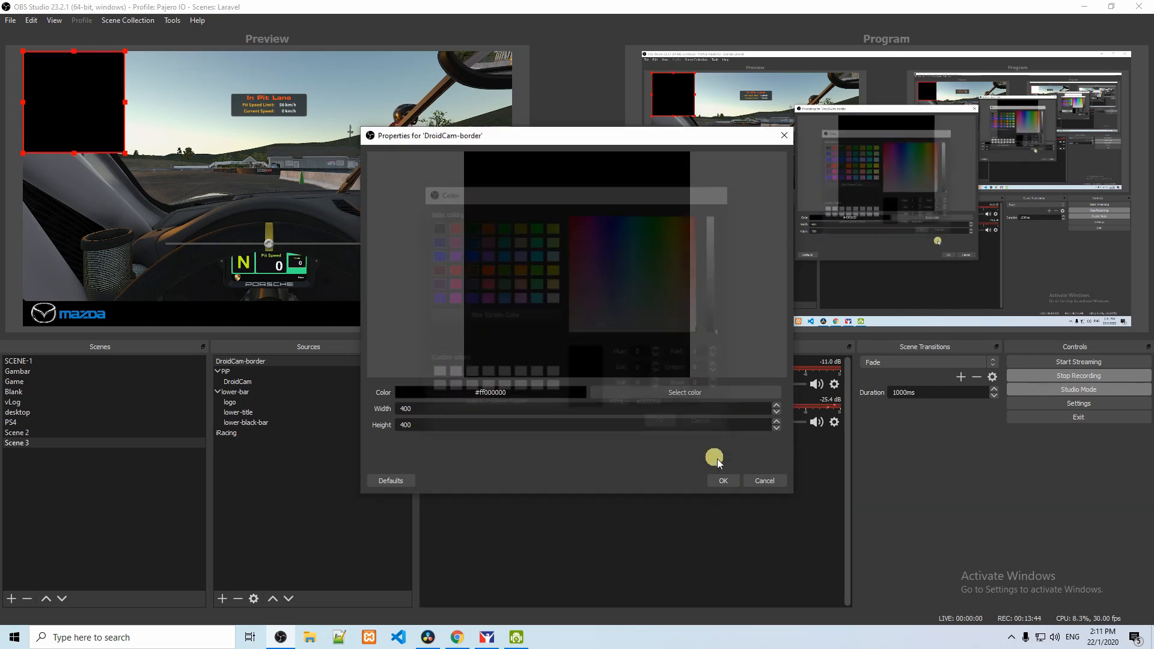
left_click(723, 481)
Step: Position the black rectangle around the camera picture's upper-left corner and move DroidCam-border below the PiP group in the source order
left_click_drag(114, 141, 506, 279)
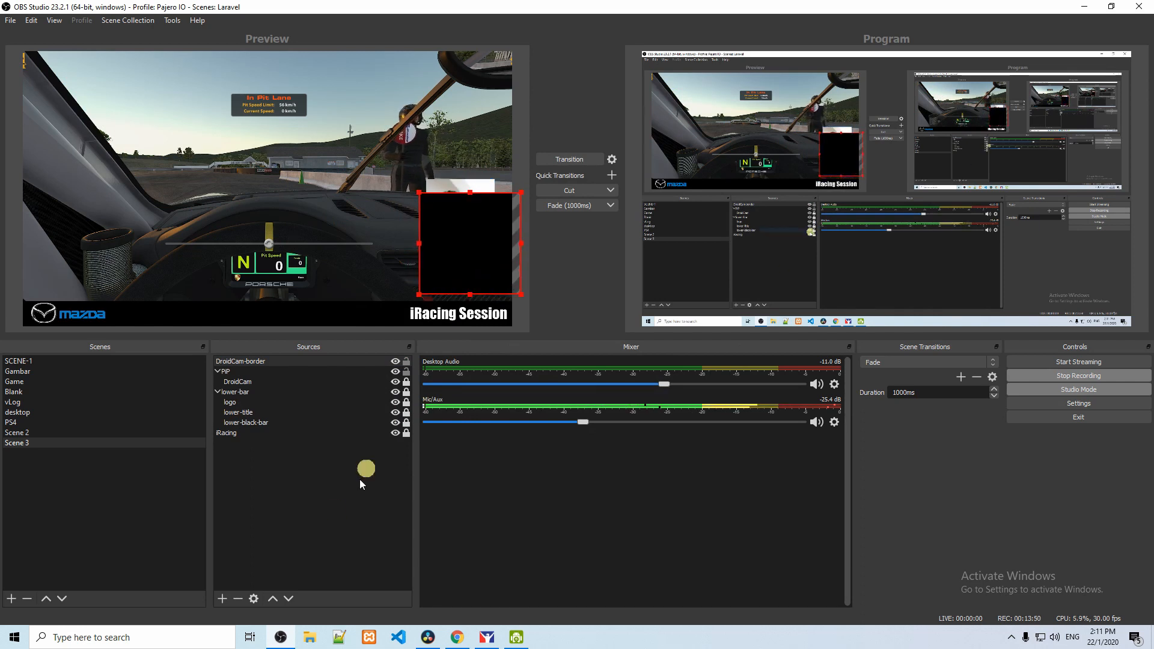
left_click(292, 599)
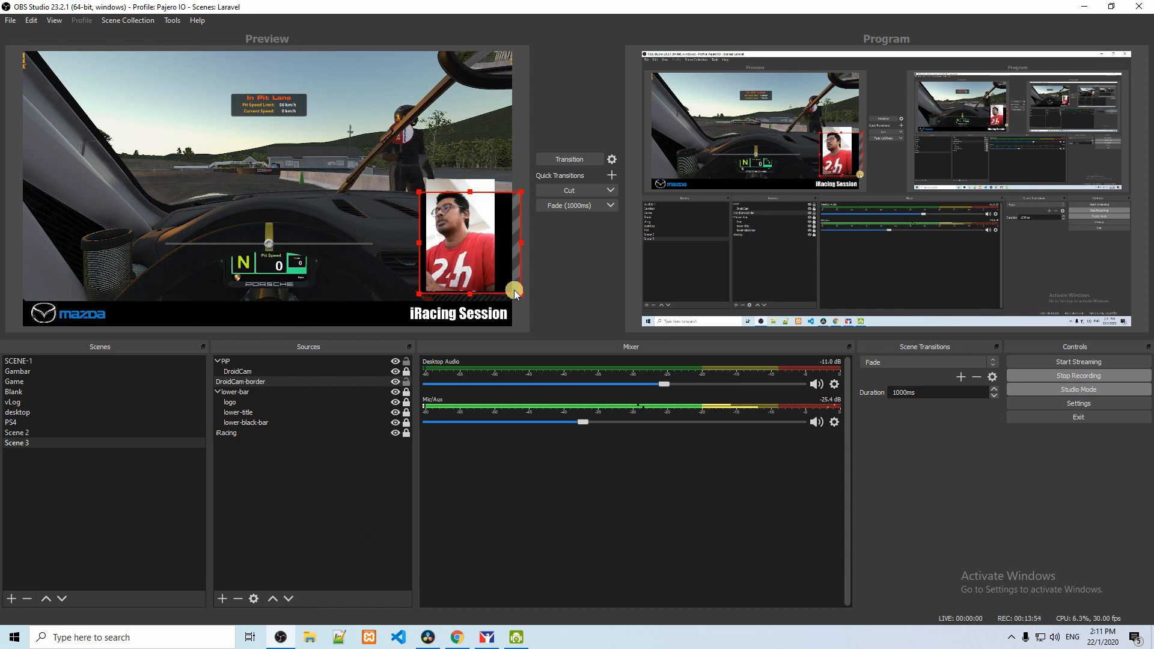
left_click_drag(515, 294, 516, 275)
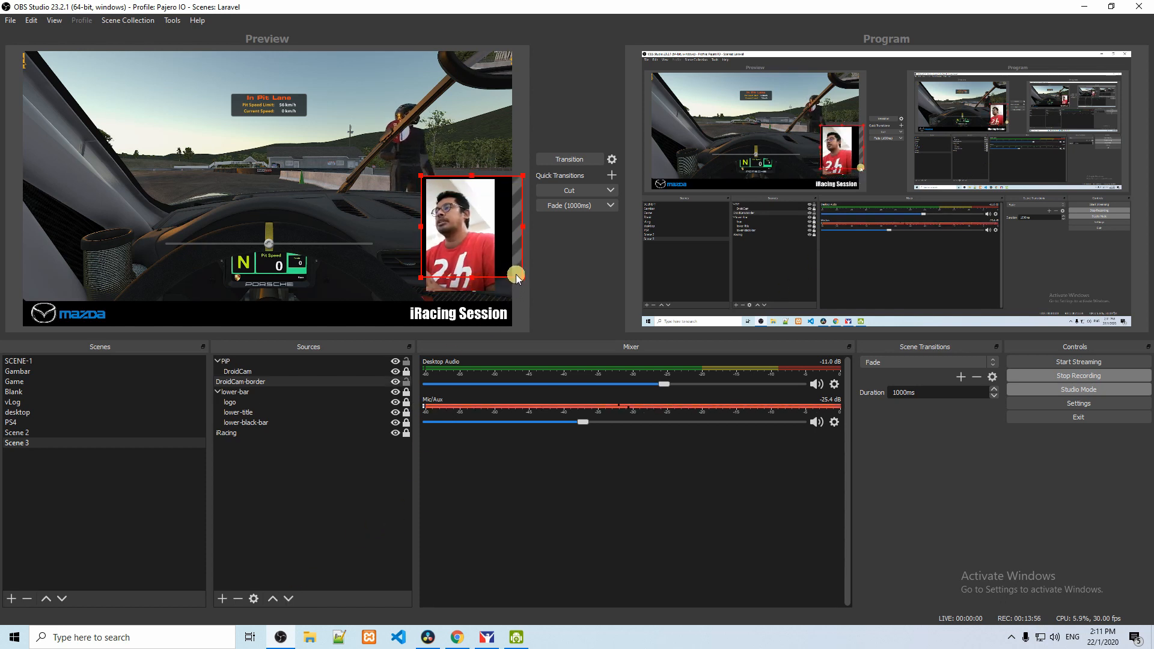
Step: Resize the DroidCam-border colour source to a width of 310 and a height of 471
right_click(517, 276)
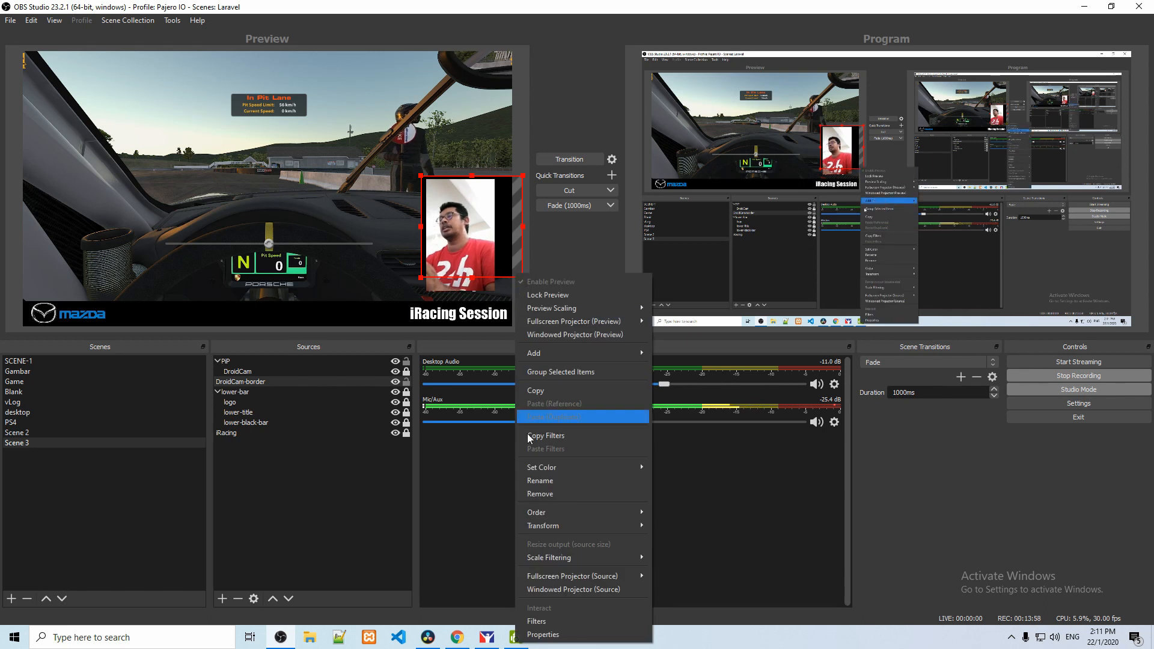
left_click(542, 634)
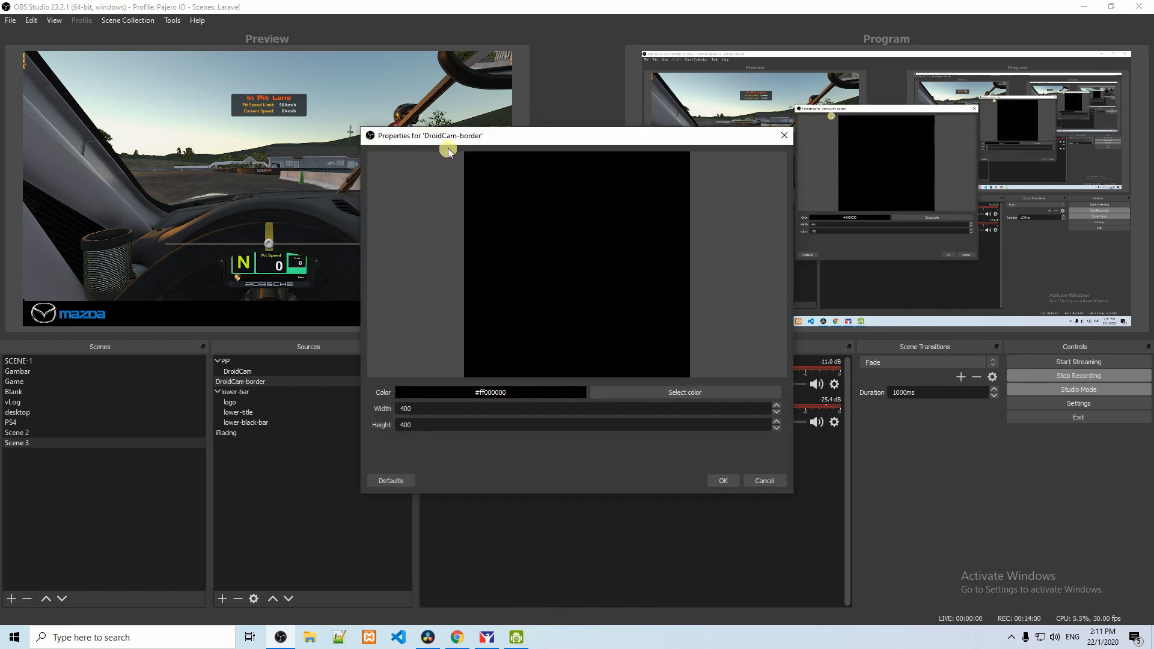
left_click_drag(448, 151, 639, 169)
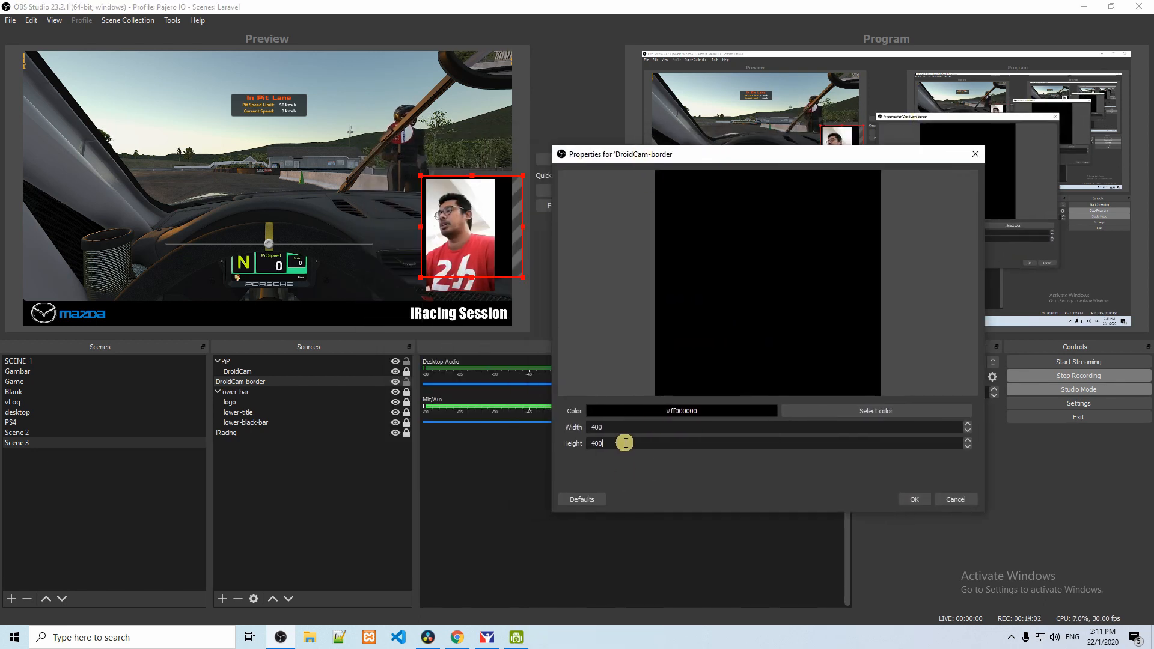
scroll(625, 443, "up", 20)
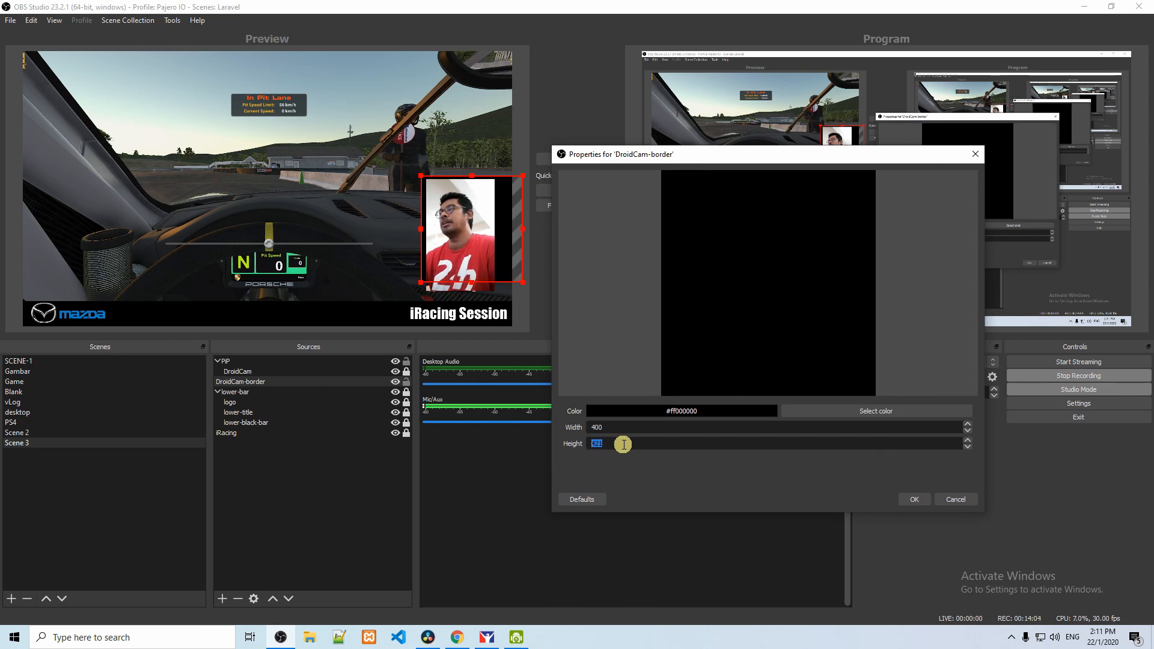
scroll(623, 444, "up", 14)
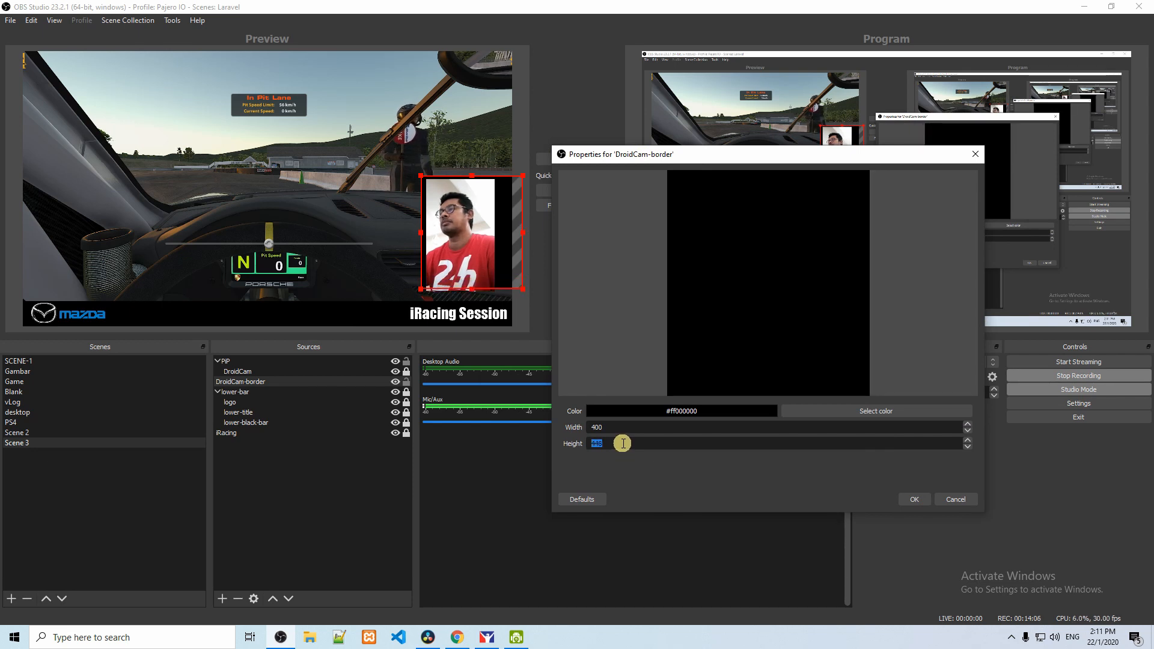
scroll(622, 443, "up", 12)
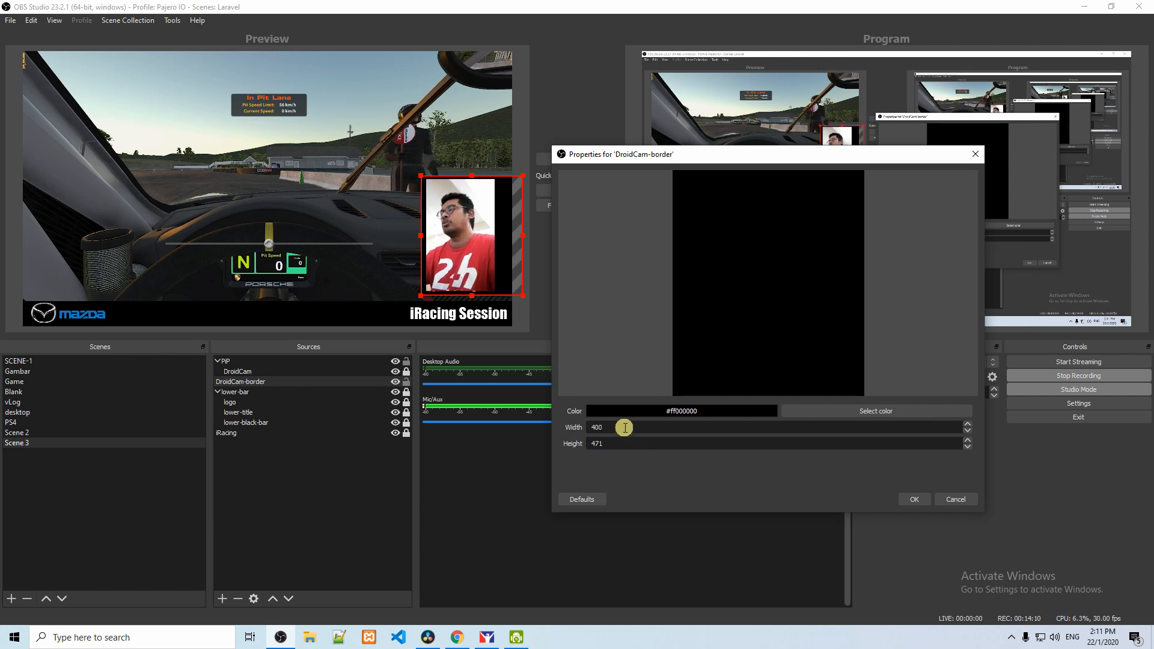
scroll(624, 427, "down", 20)
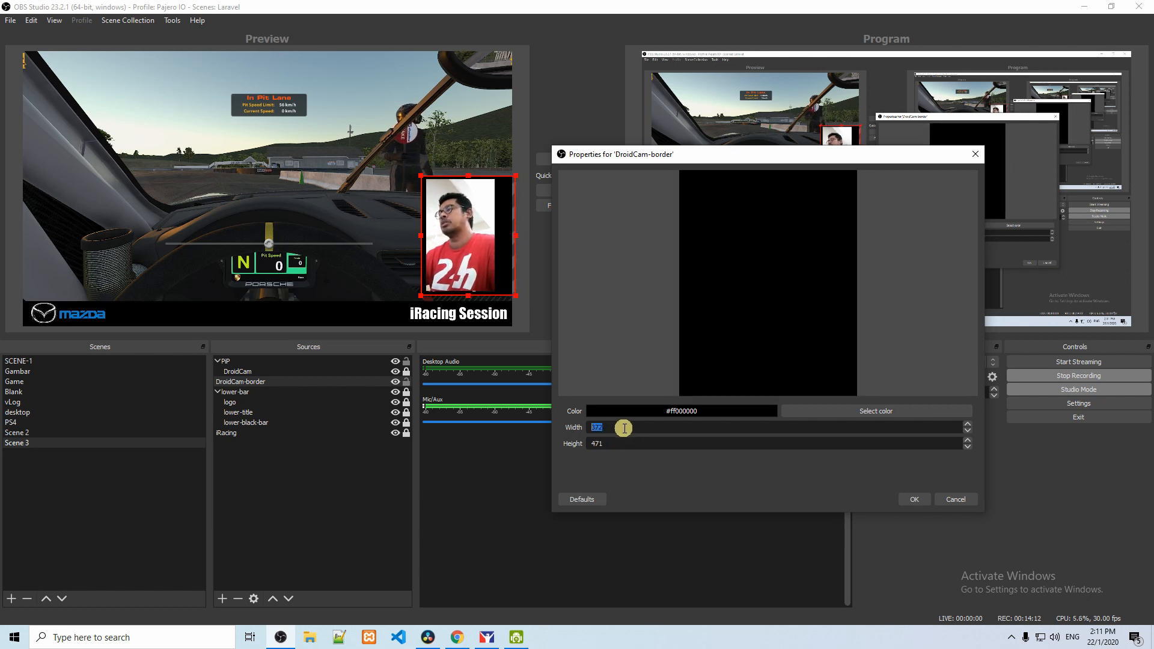
scroll(624, 428, "down", 20)
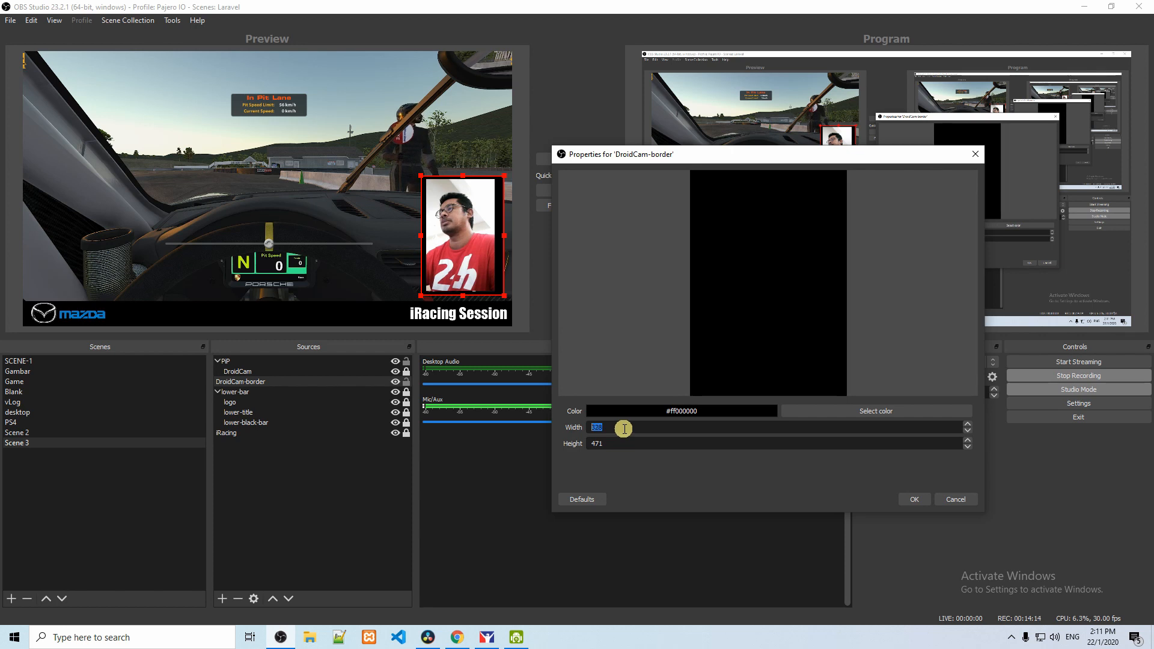
scroll(625, 427, "down", 8)
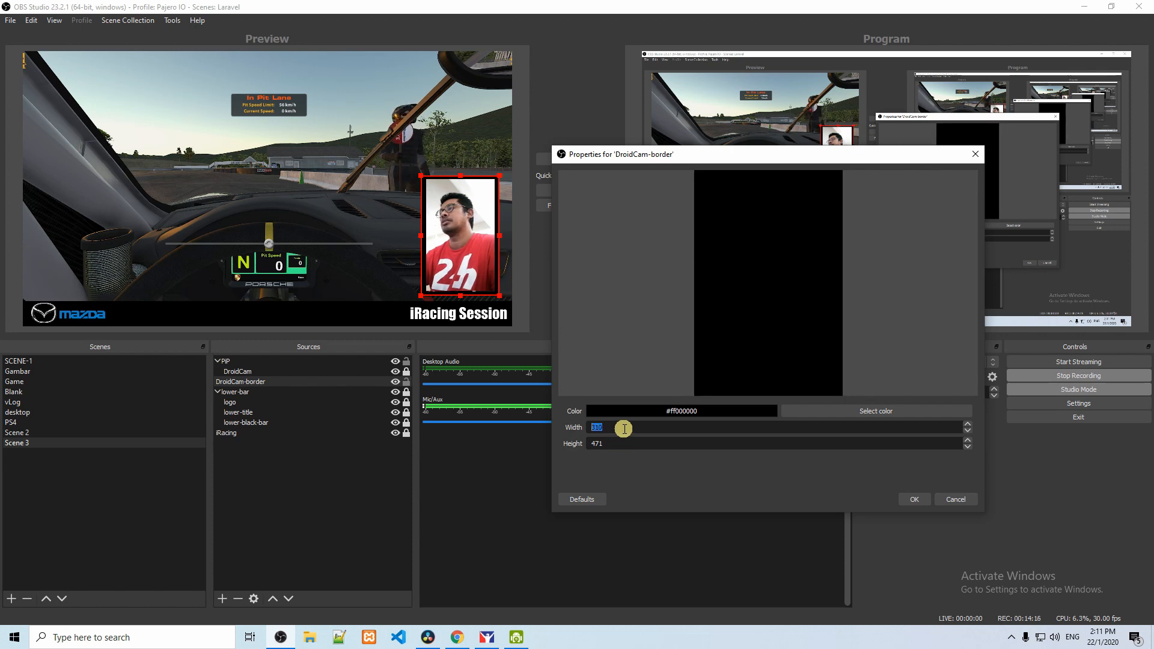
left_click(914, 499)
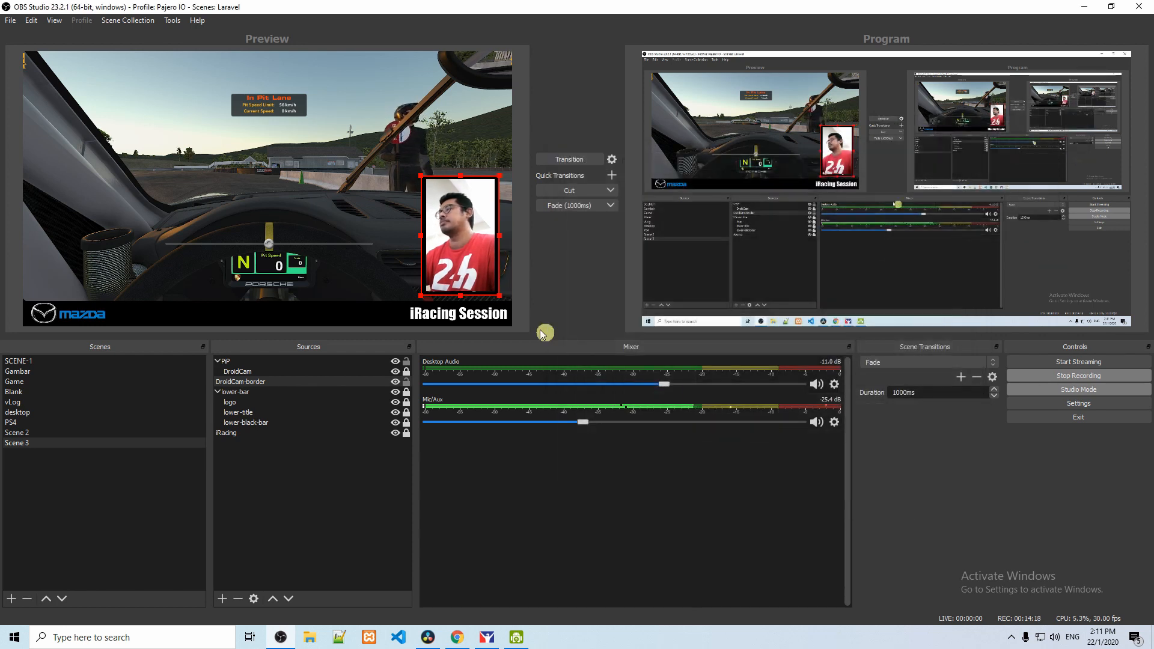
Step: Fine-tune the black border's position evenly around the camera picture and lock the DroidCam-border source
left_click(424, 242)
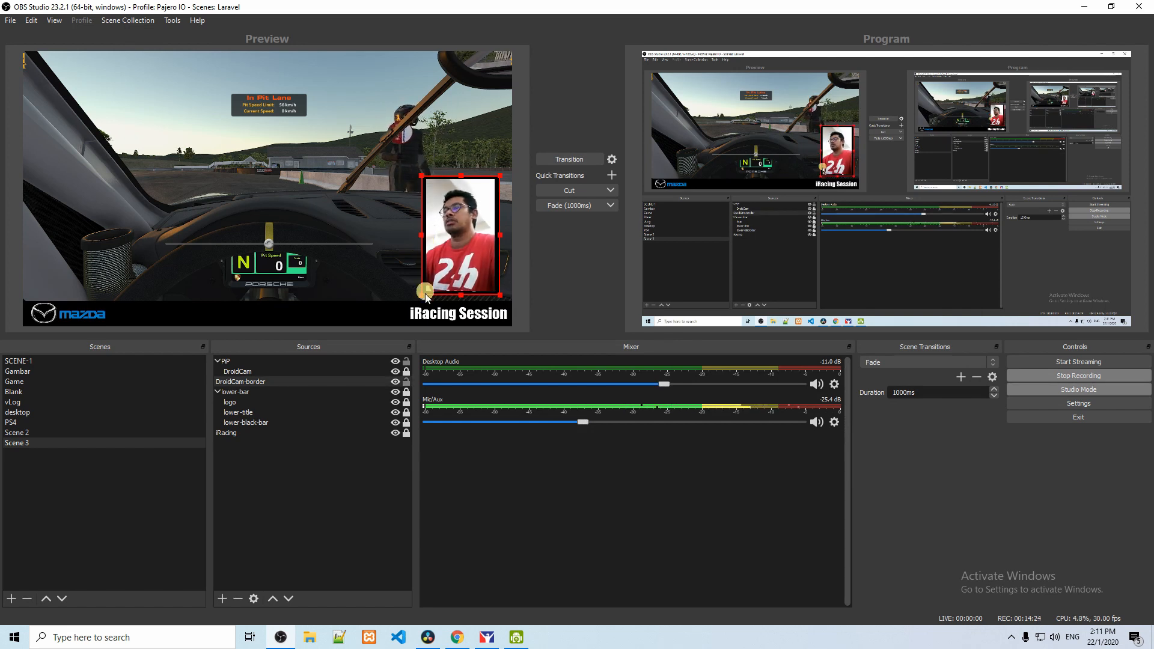
left_click(407, 382)
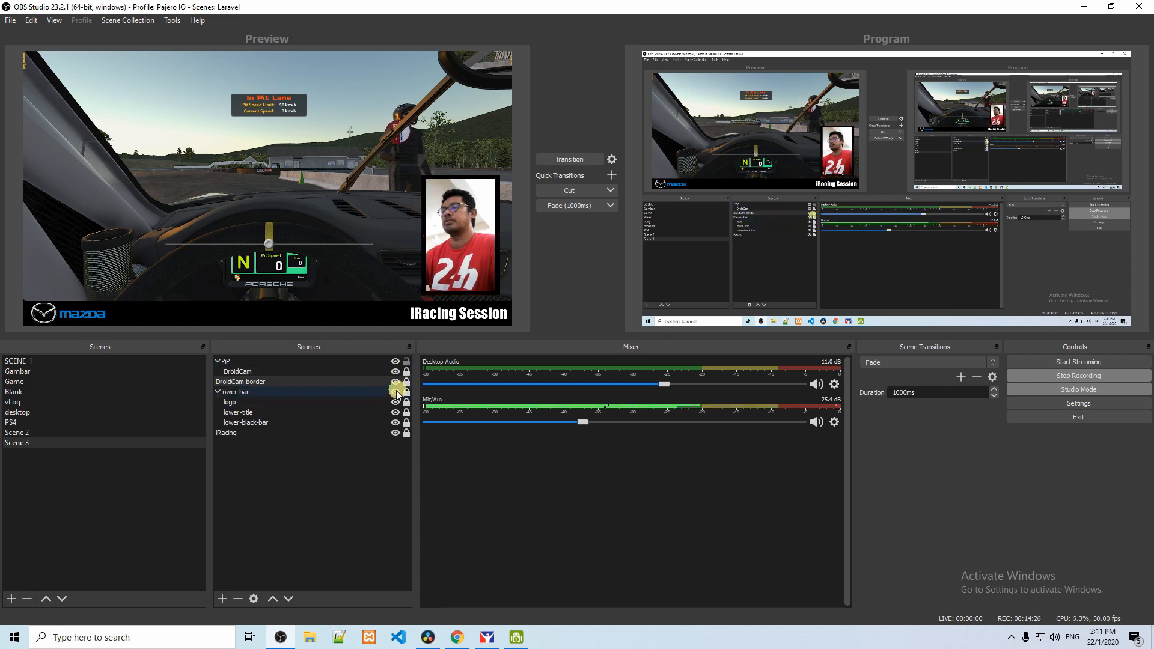
Step: Move the DroidCam-border source into the PiP group
left_click(247, 385)
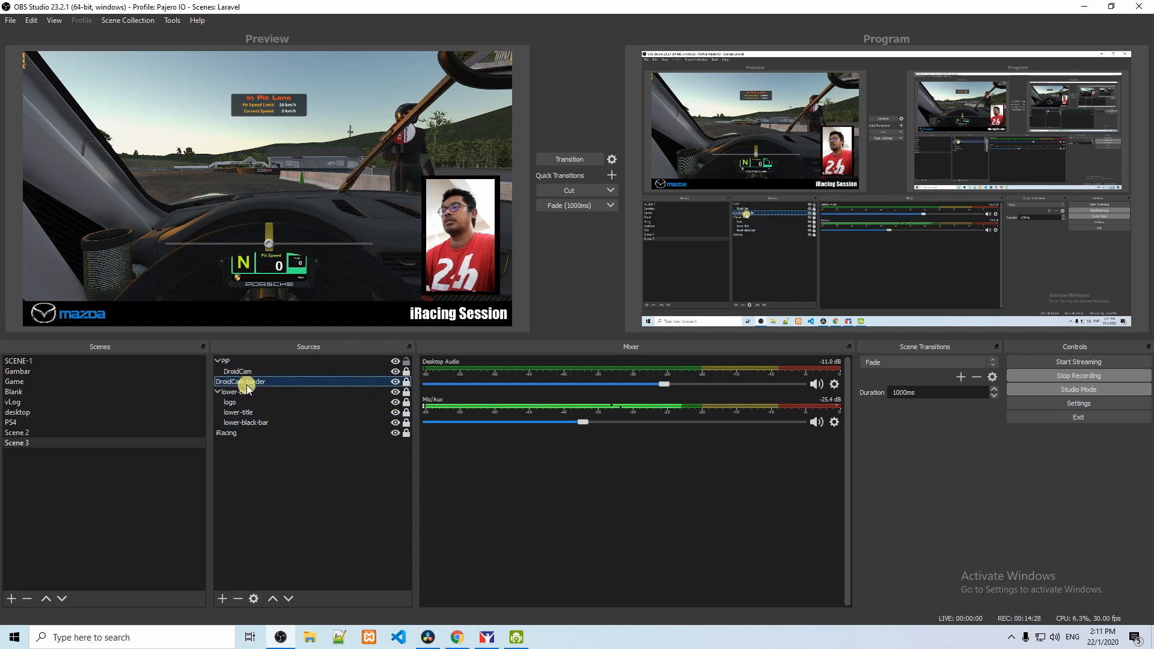
left_click_drag(246, 388, 256, 366)
left_click(264, 401)
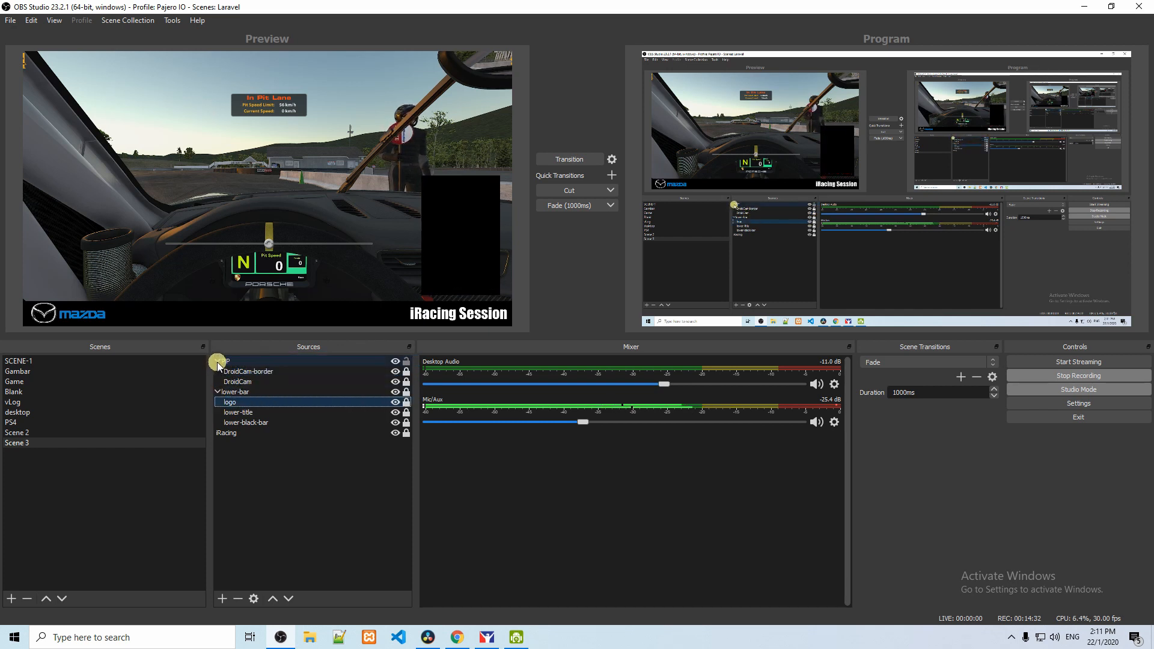
Step: Move DroidCam above DroidCam-border within the PiP group and check the scene in Program using the Fade transition
left_click(251, 381)
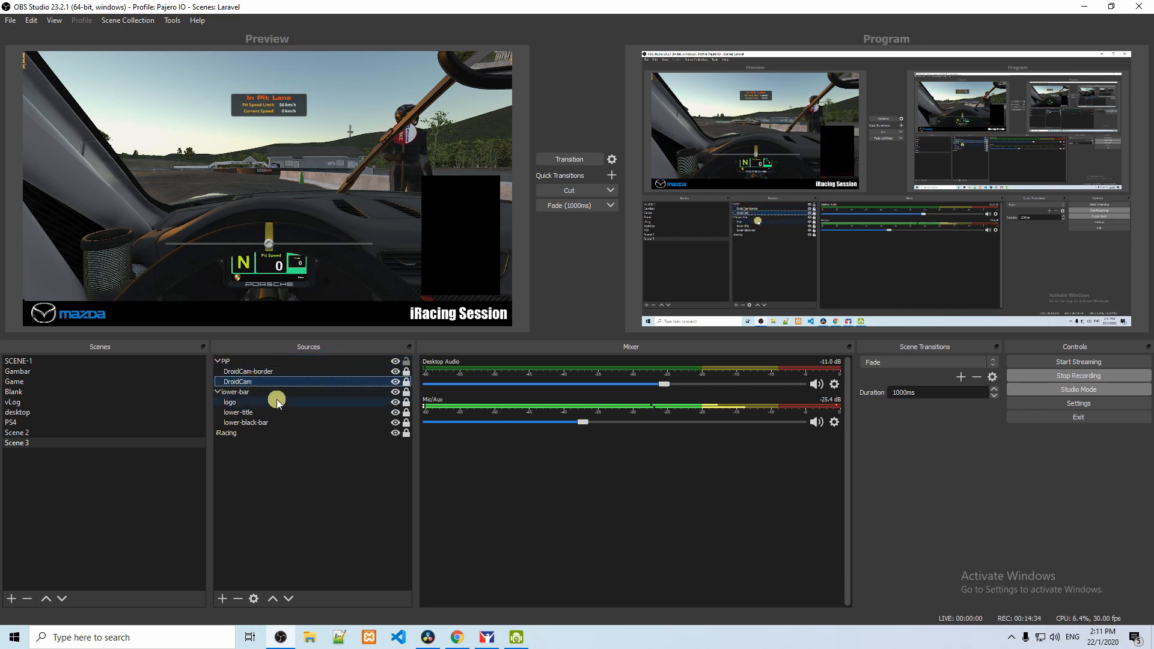
left_click(274, 598)
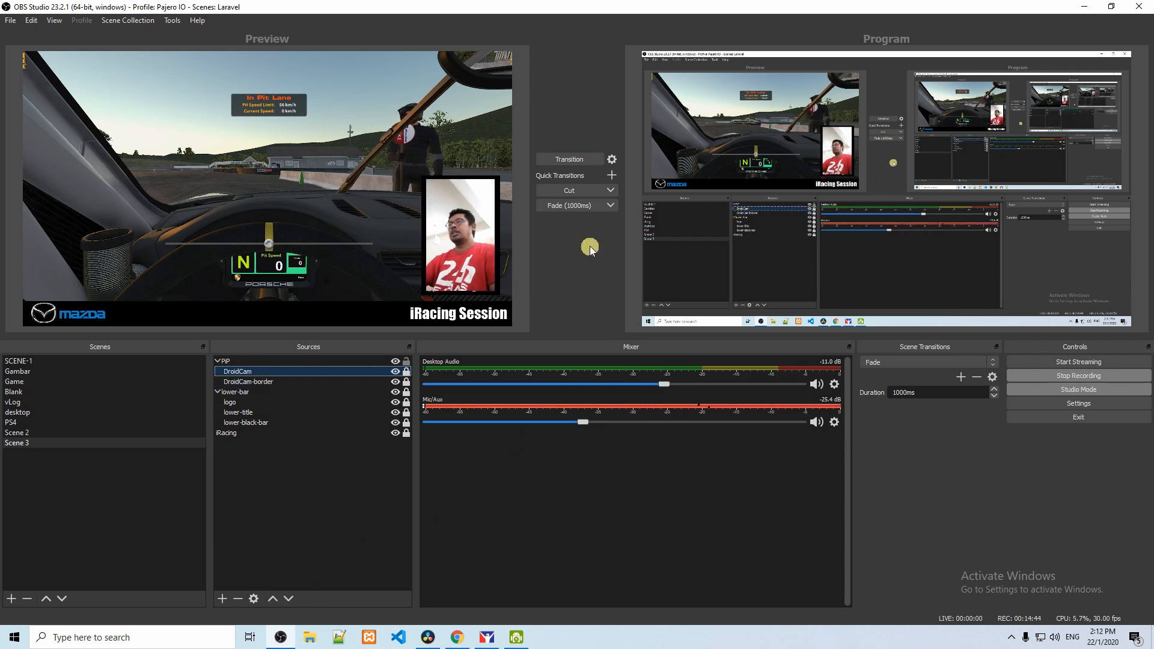
left_click(578, 205)
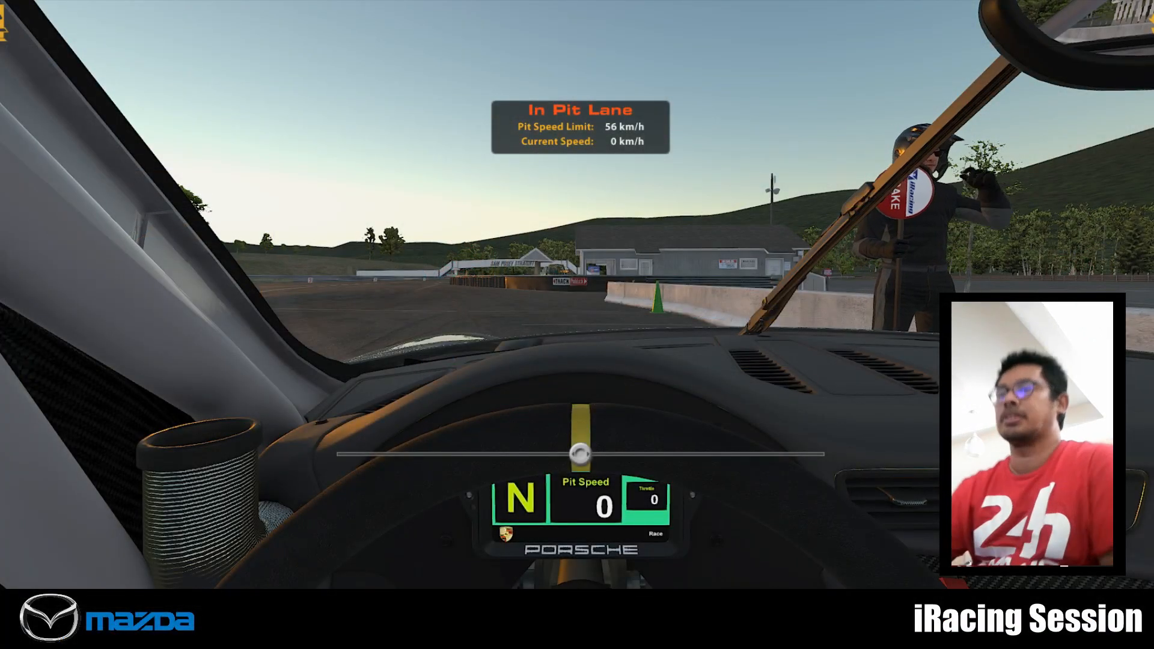
left_click(563, 208)
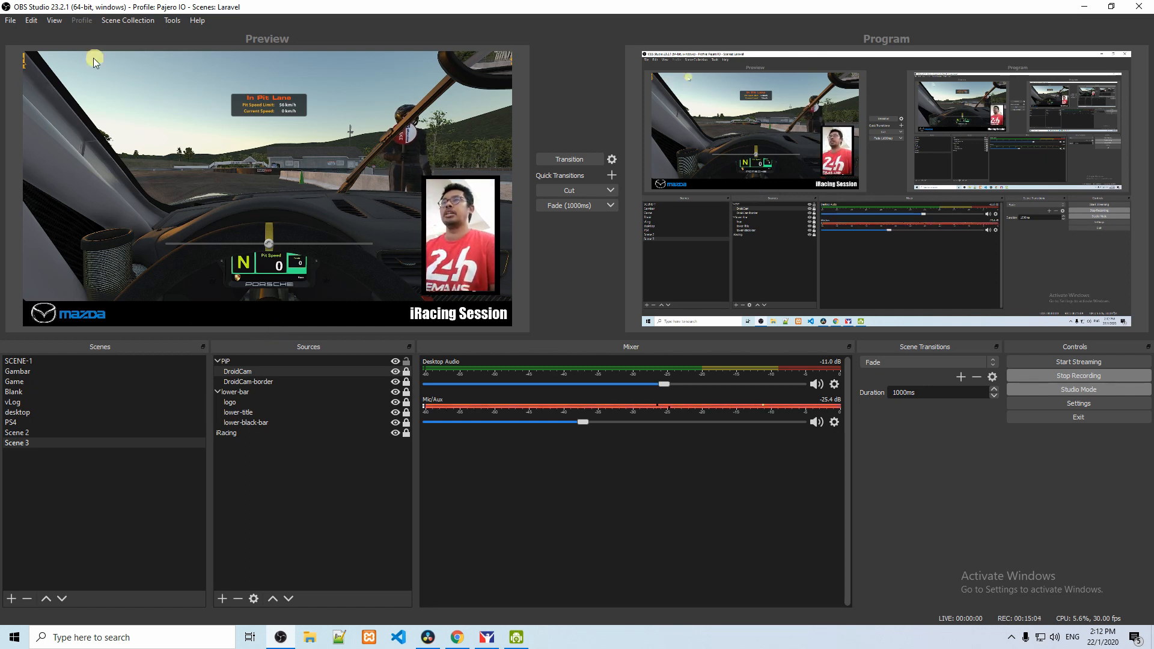
Step: Collapse the PiP and lower-bar groups in the source list
left_click(250, 486)
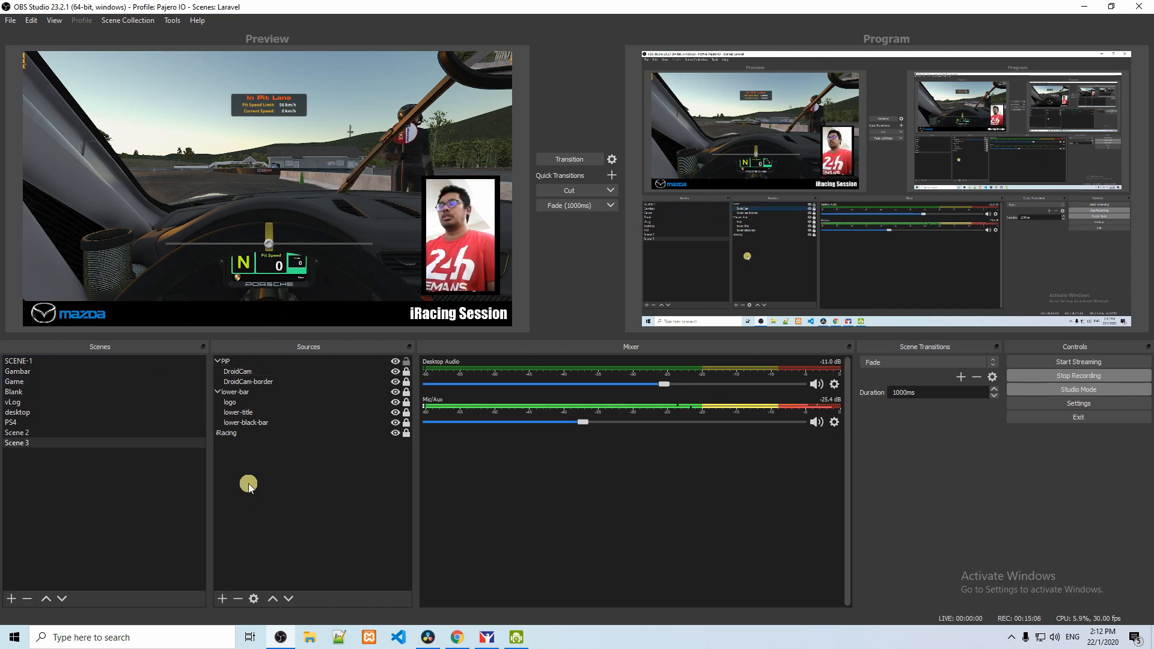
left_click(220, 361)
left_click(218, 361)
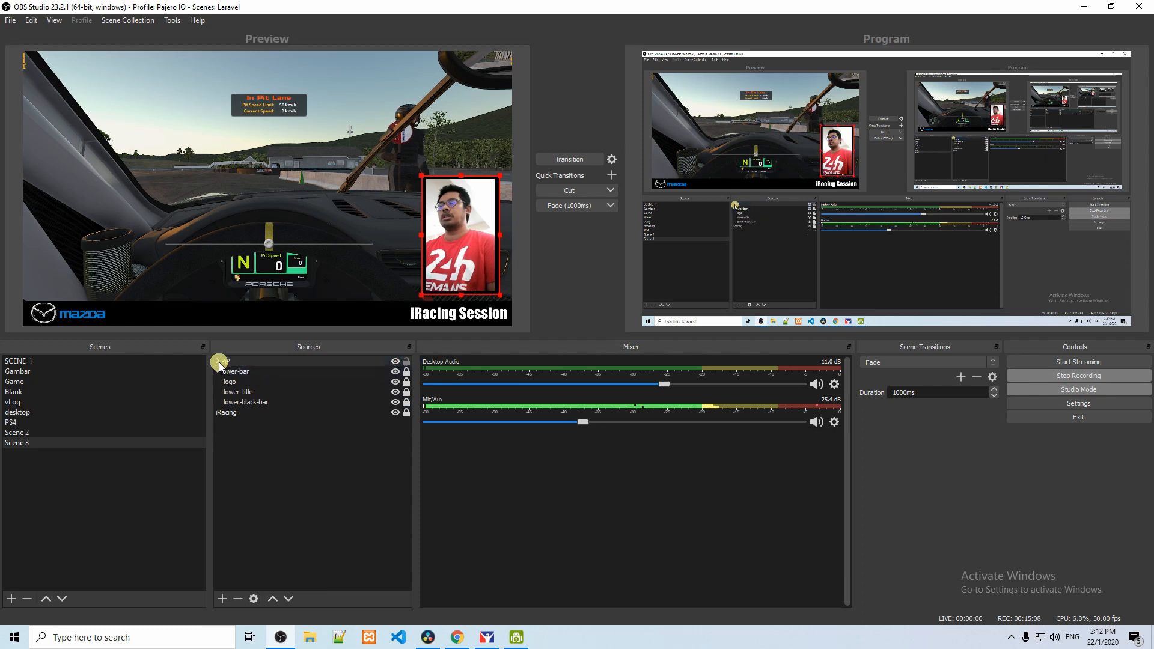
left_click(218, 371)
Step: Add a new Color Source named subscribe-bar to Scene 3
right_click(233, 421)
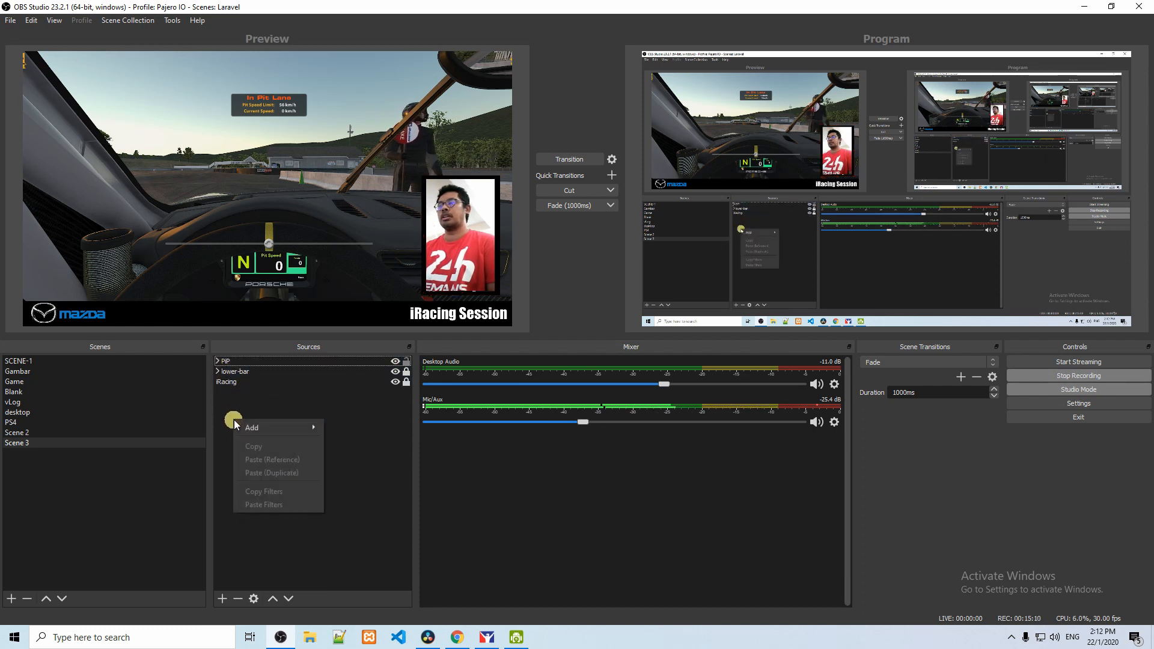
mouse_move(267, 431)
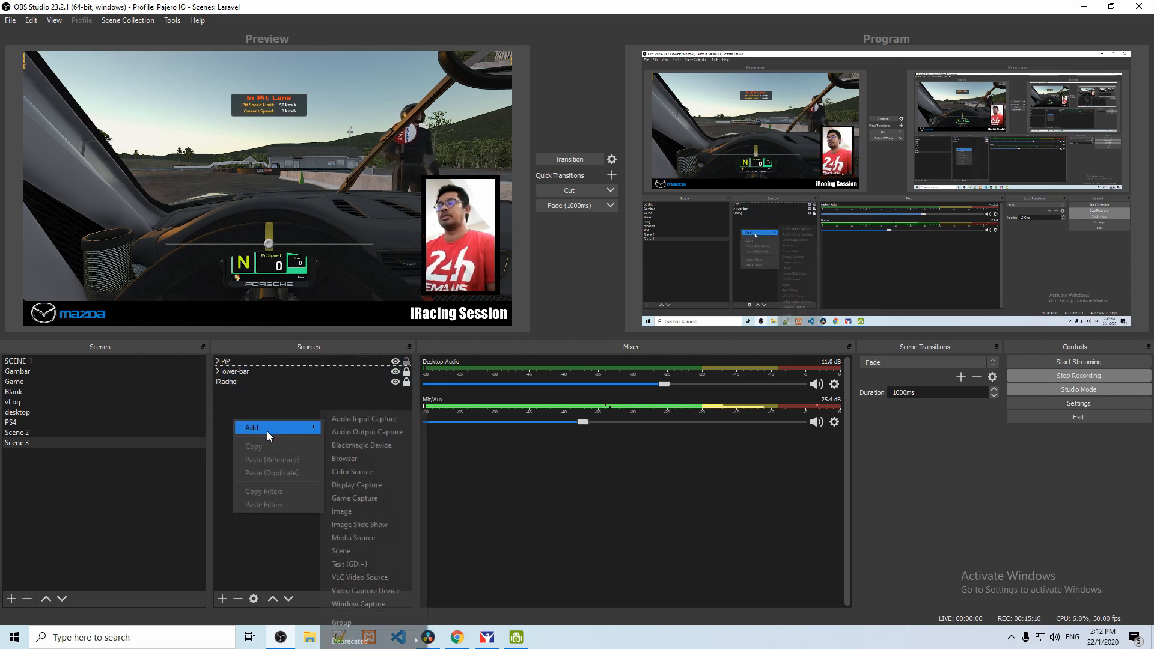
left_click(382, 474)
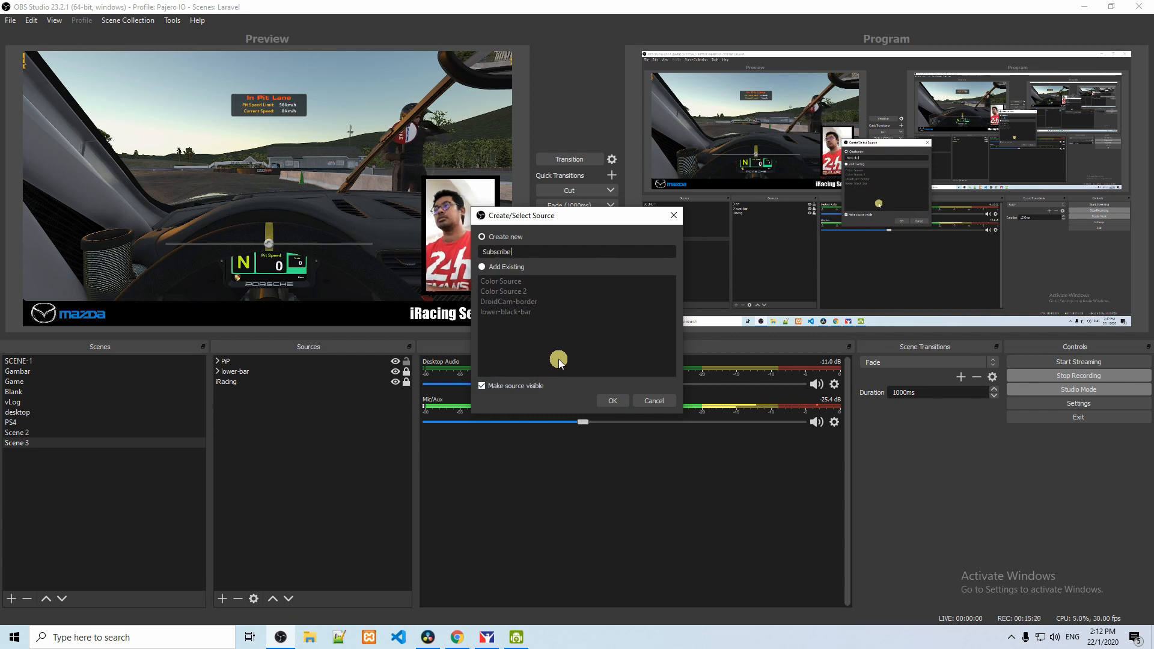
type("Subscribe")
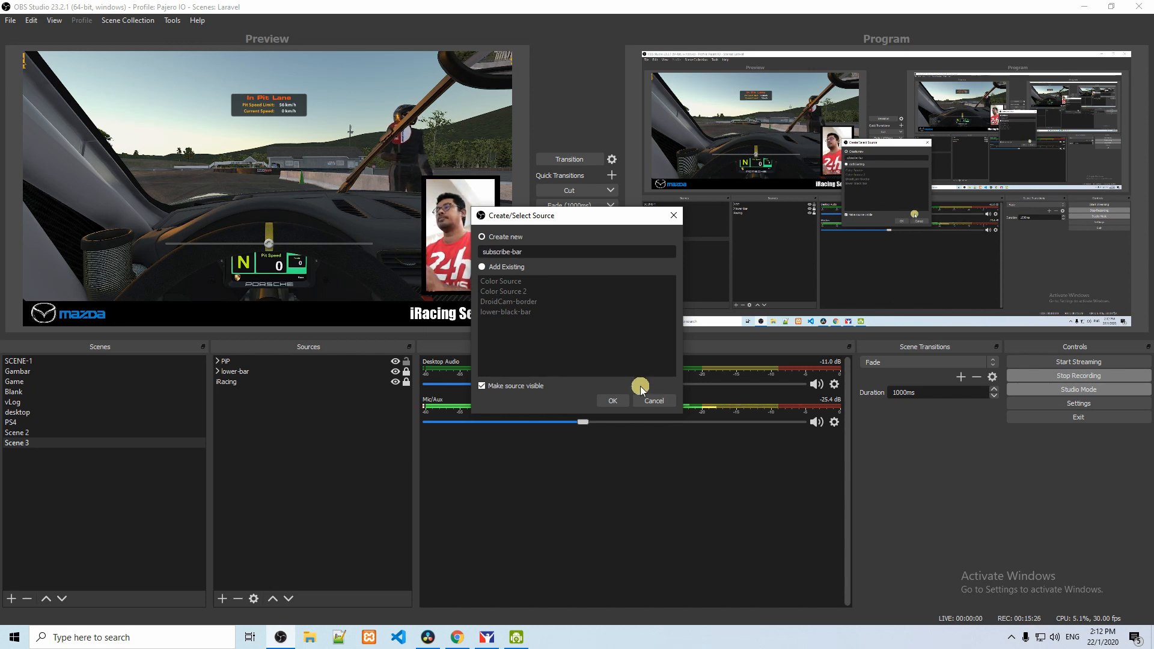
left_click(613, 400)
Step: Set the subscribe-bar colour to black (#ff000000), its width to 640 and its height to 100
left_click(607, 391)
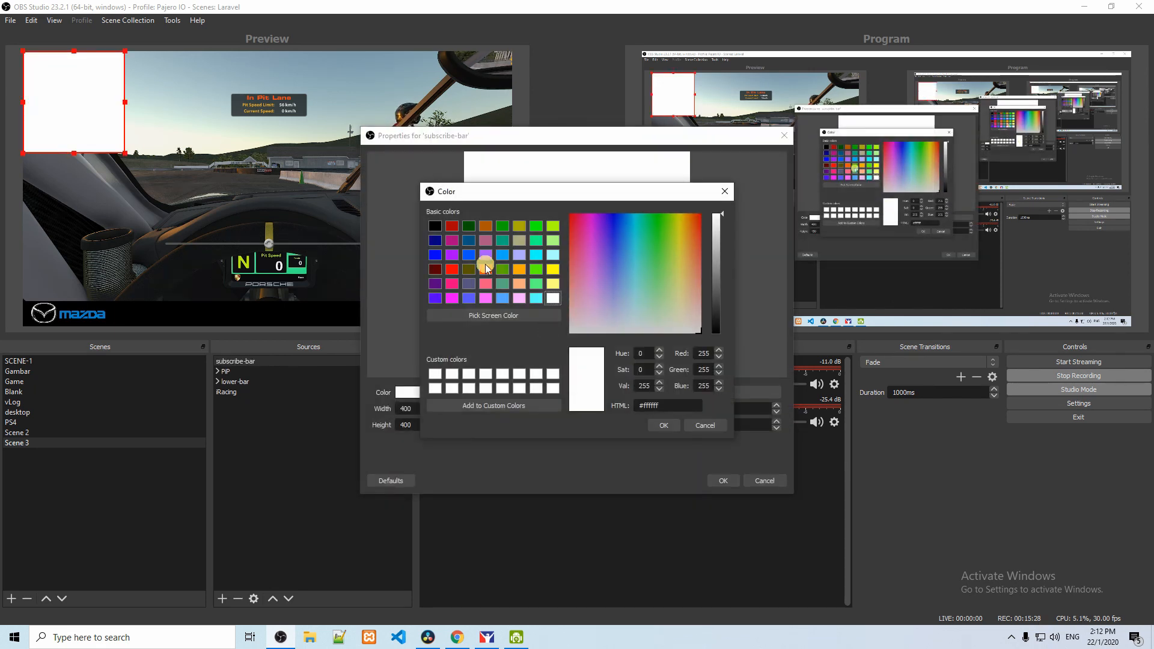
left_click(664, 425)
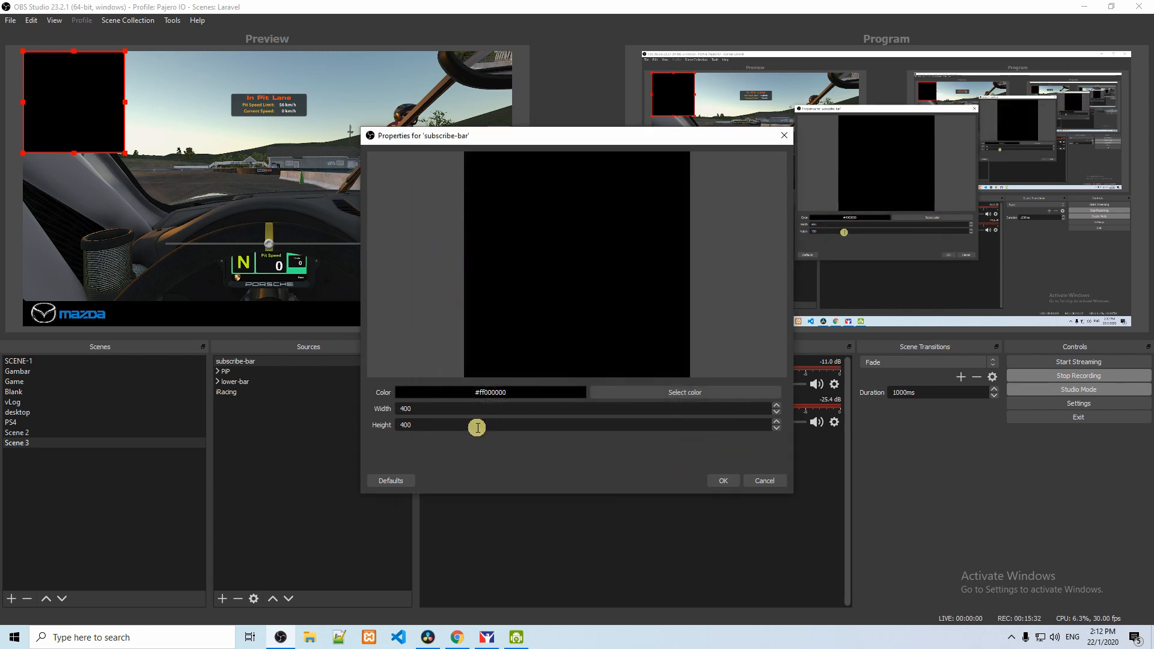
left_click(374, 408)
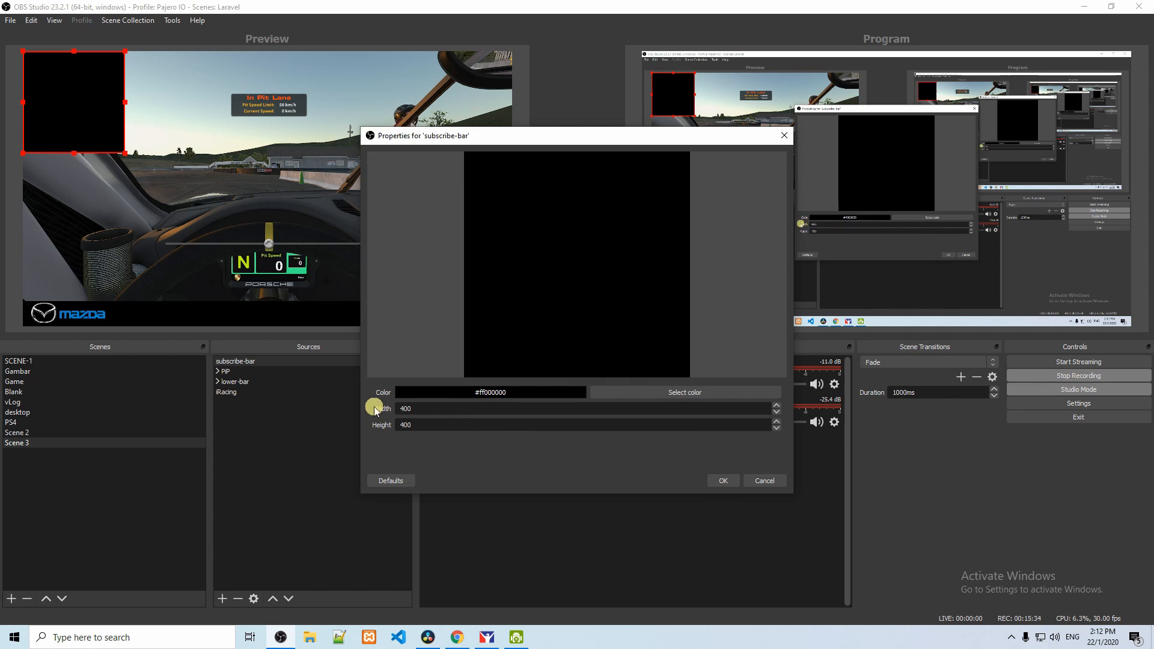
left_click_drag(422, 410, 377, 409)
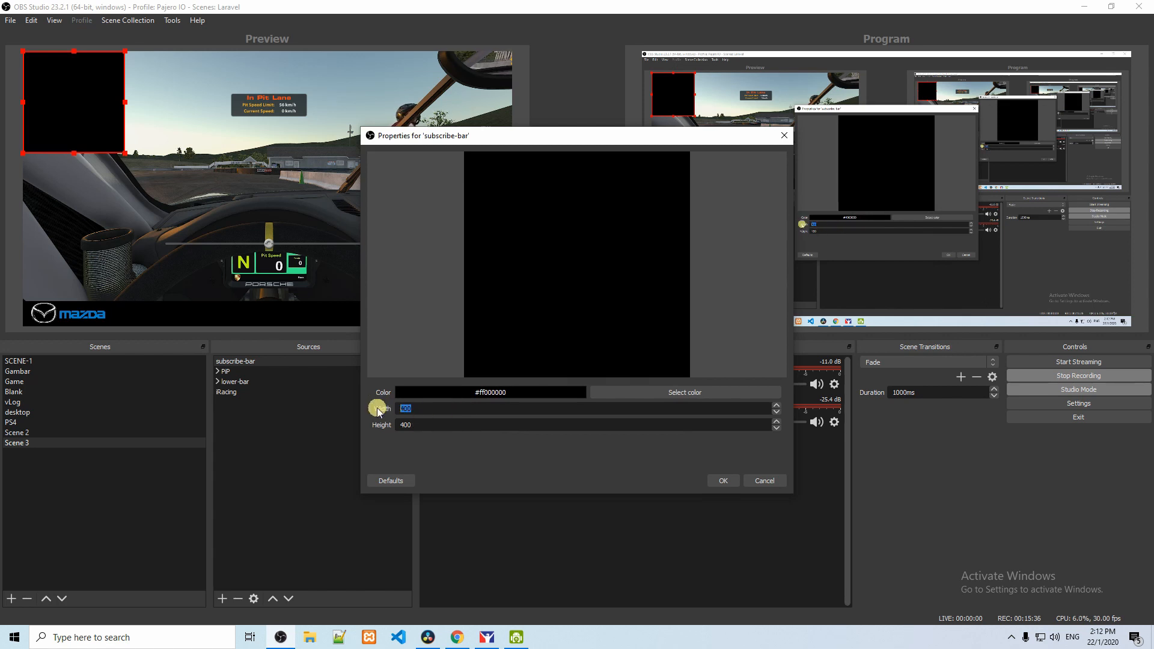
type("640")
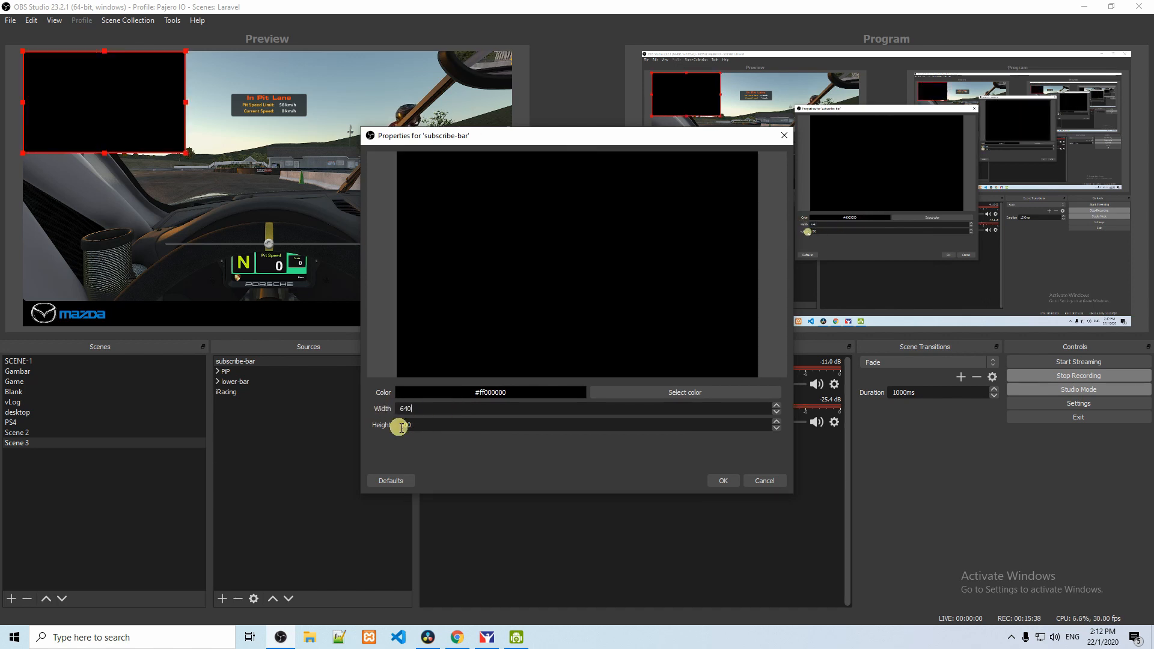
type("100")
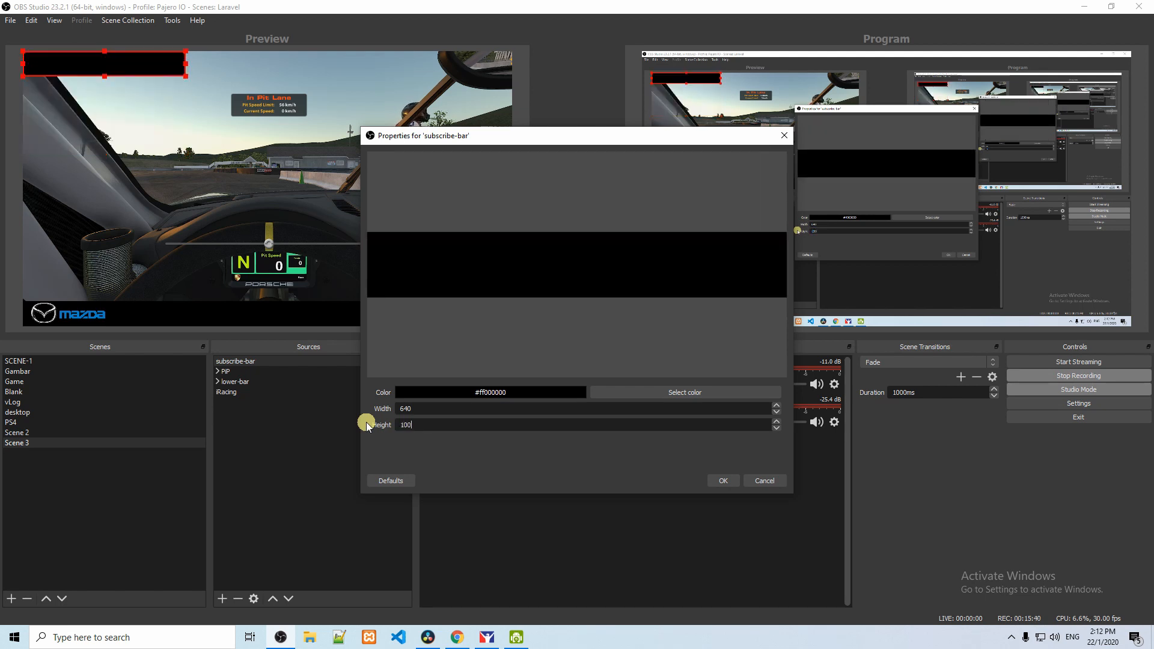
left_click(723, 481)
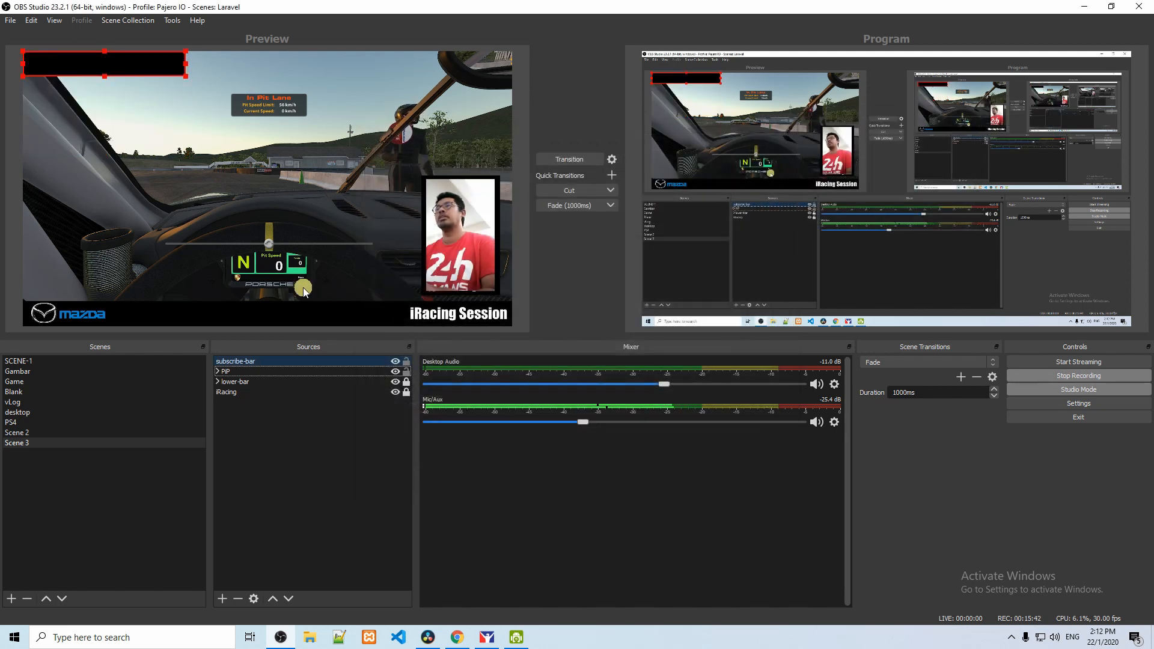
Step: Position subscribe-bar slightly inward from the upper-left corner of the scene canvas
left_click_drag(139, 80, 138, 76)
left_click(137, 102)
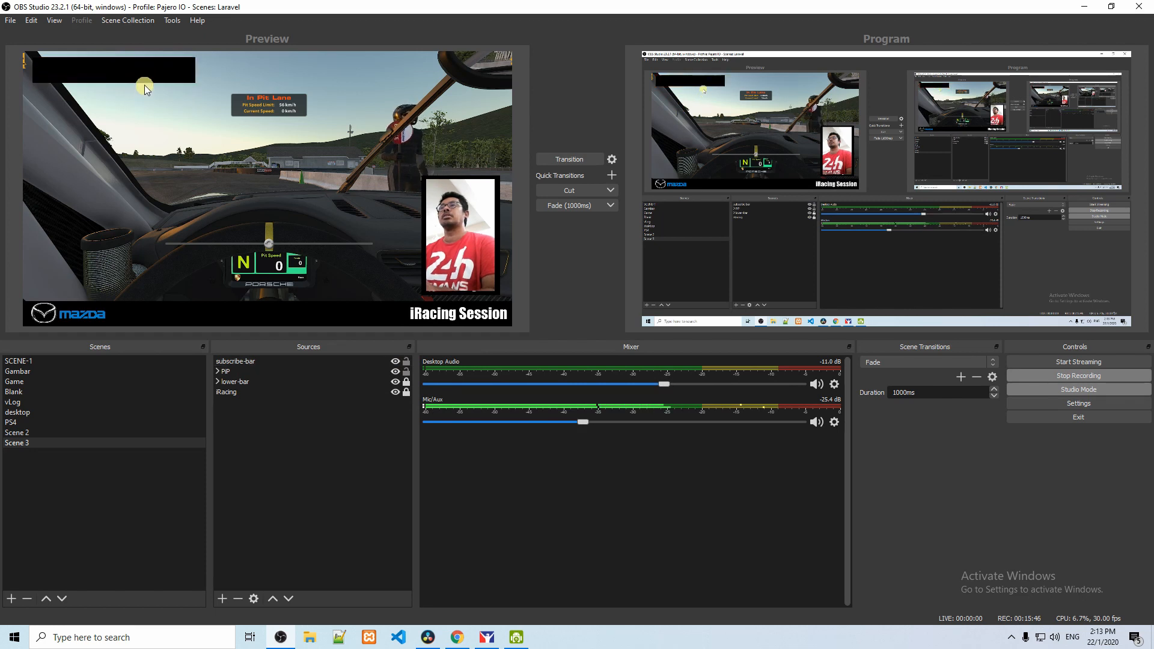
left_click(139, 65)
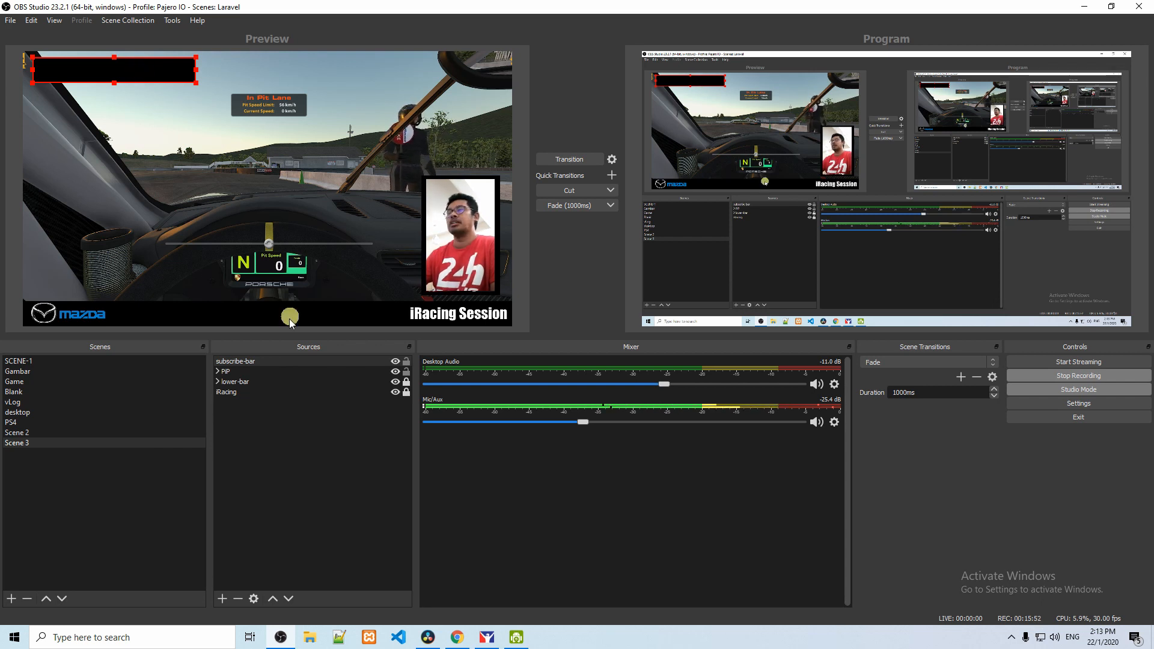
Step: Add a Color Correction filter to subscribe-bar with its opacity set to 60
right_click(138, 73)
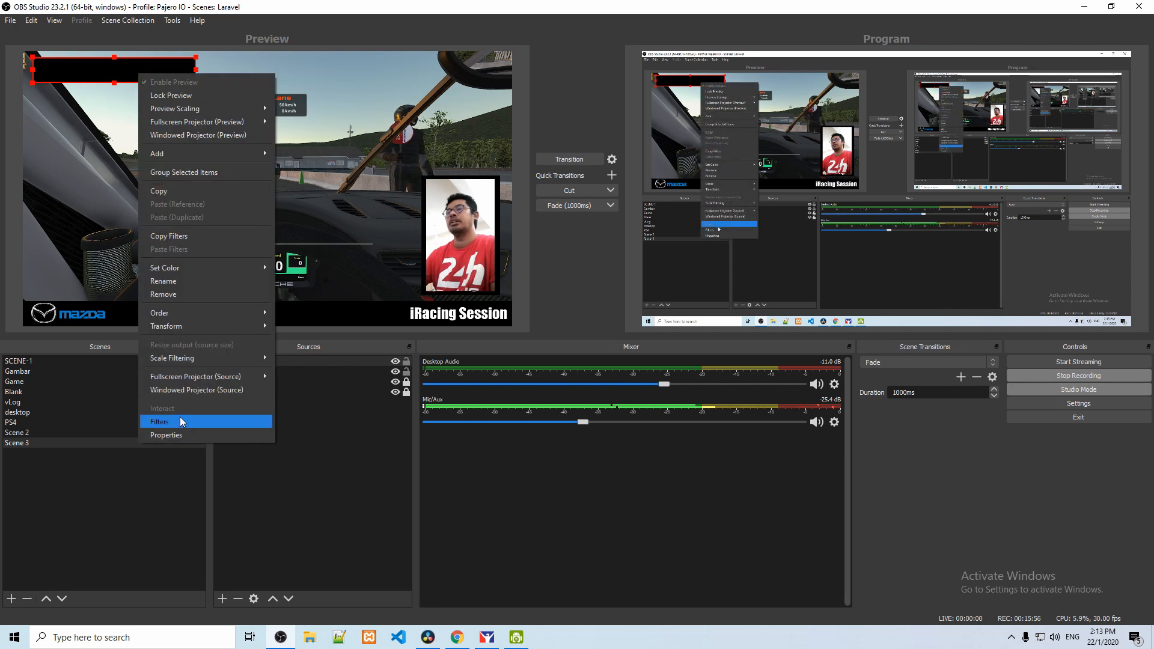
left_click(228, 414)
left_click(333, 524)
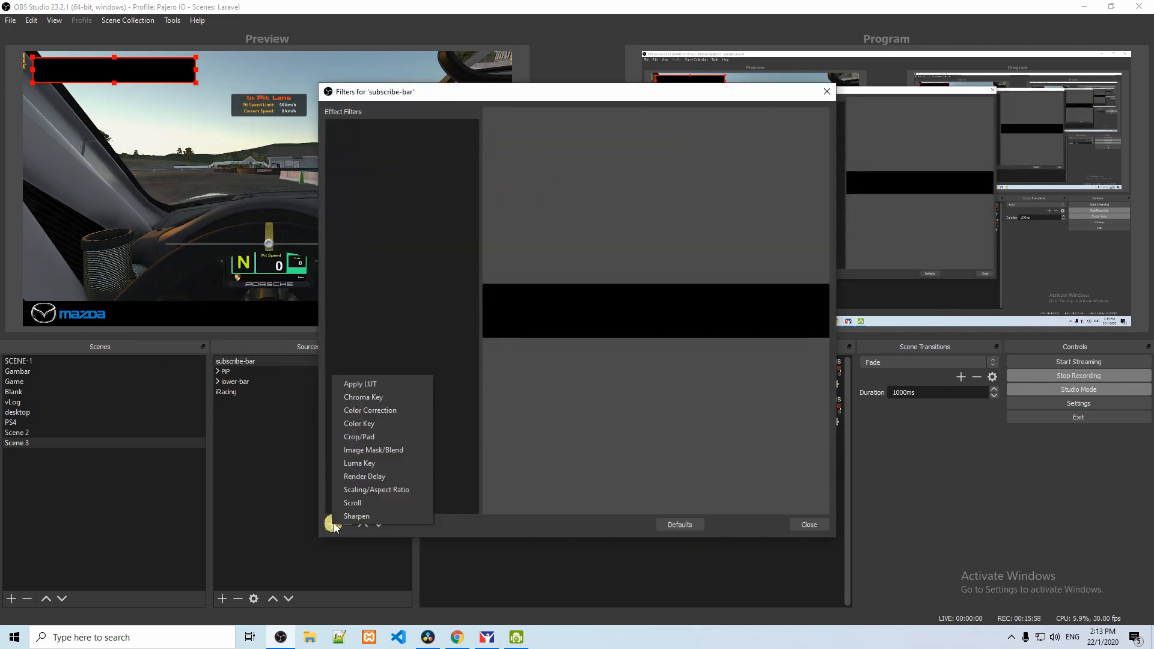
left_click(388, 414)
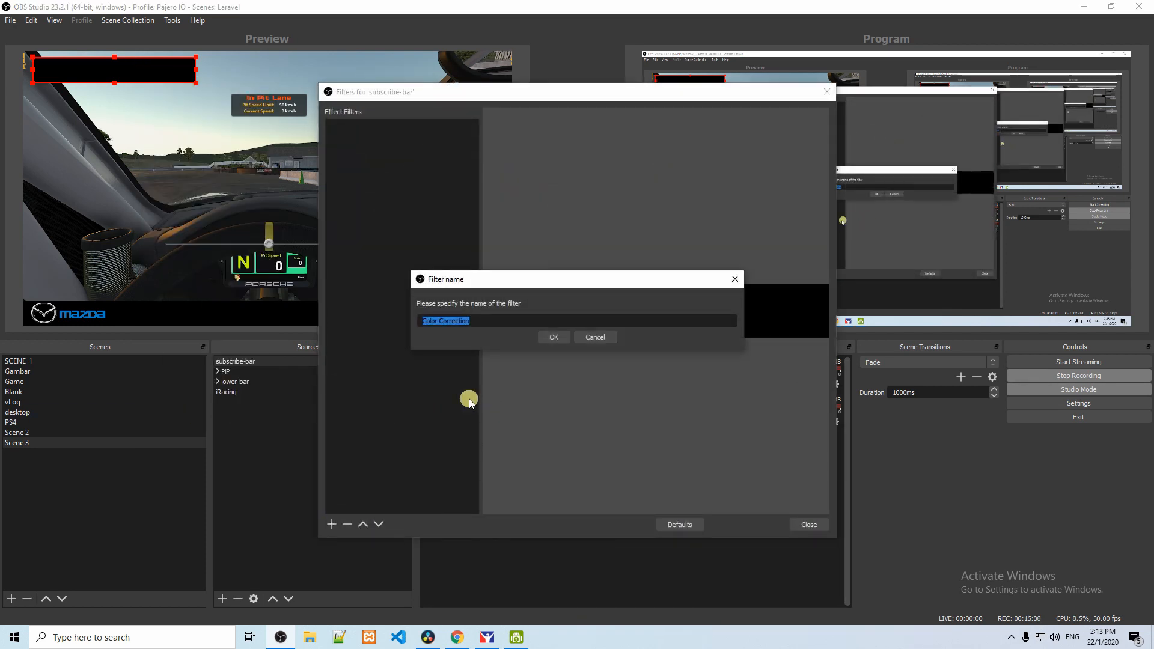
left_click(550, 336)
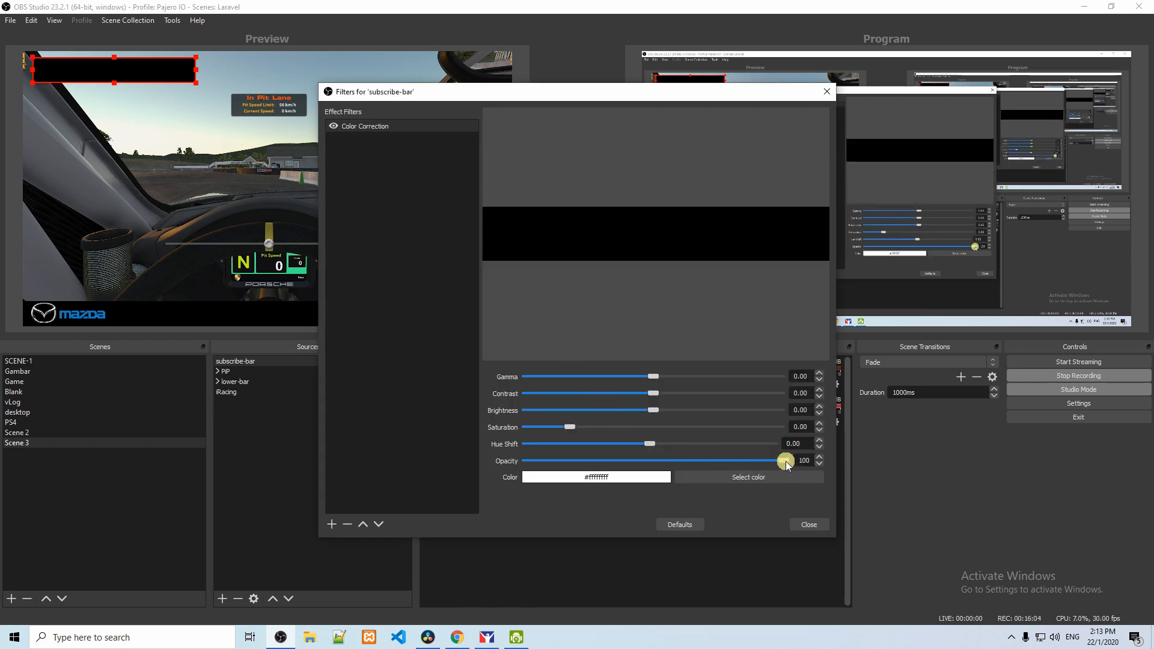
left_click_drag(785, 461, 721, 466)
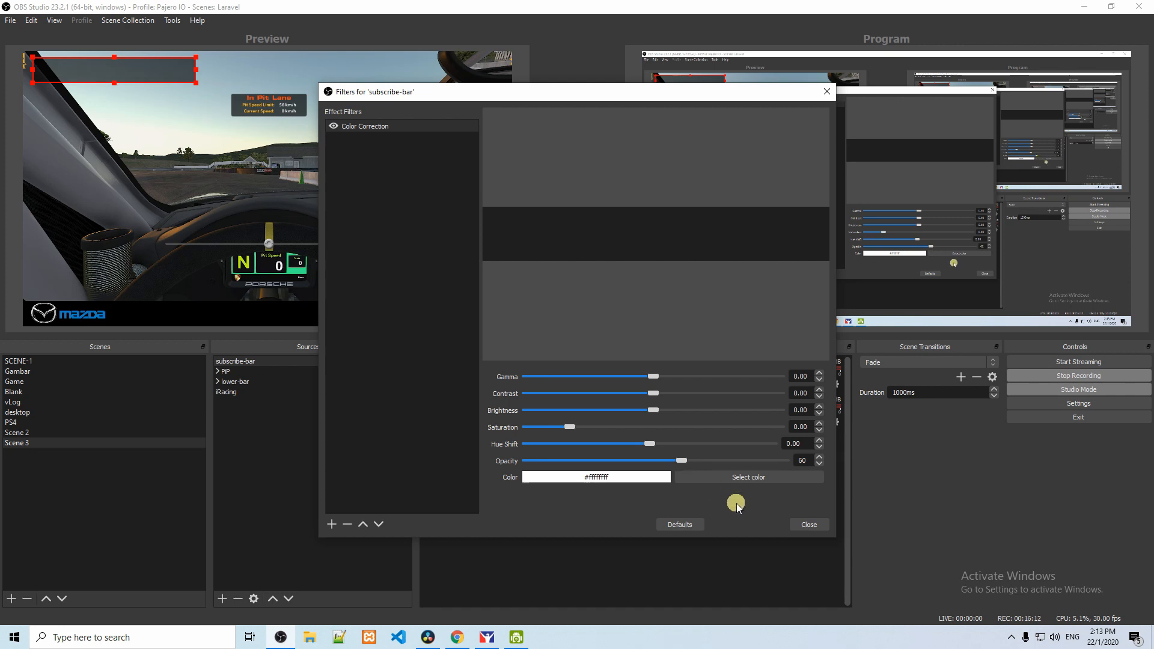
left_click(805, 525)
left_click(286, 433)
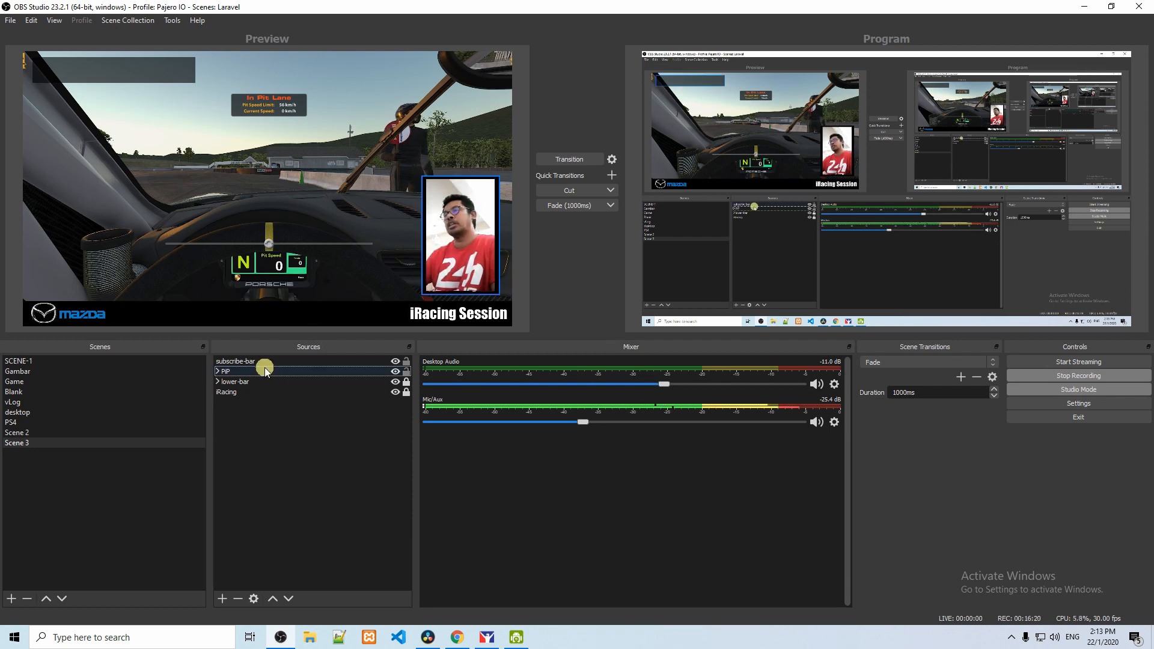
Step: Add a new Text (GDI+) source named subscribe-text to Scene 3
right_click(269, 450)
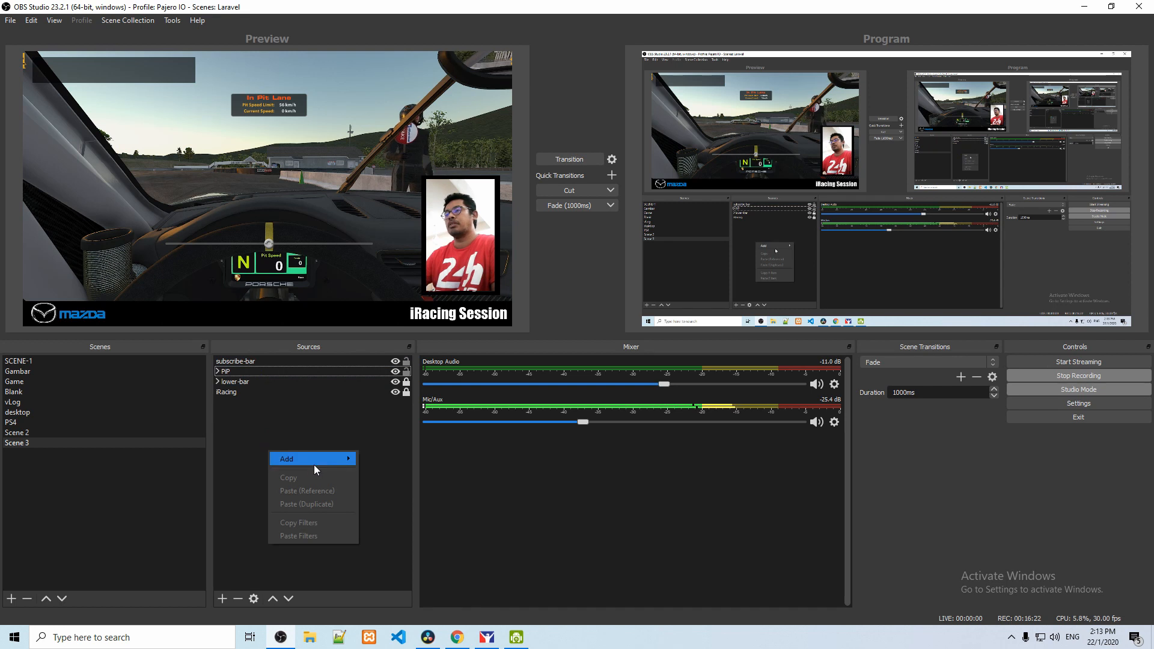
mouse_move(314, 463)
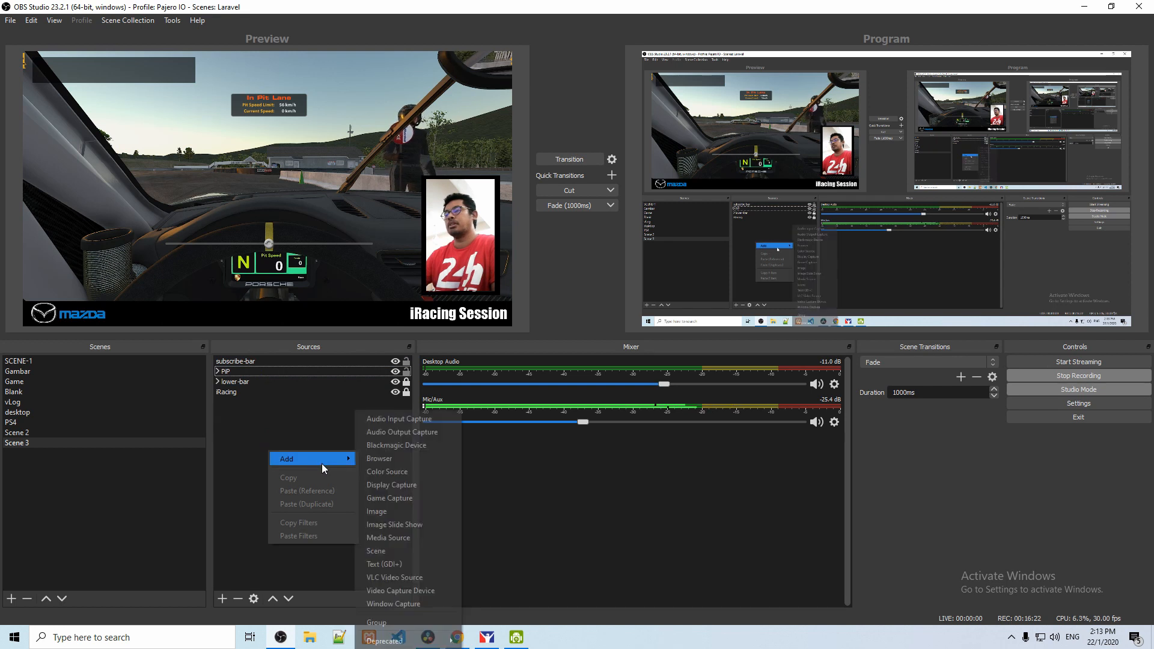
left_click(405, 568)
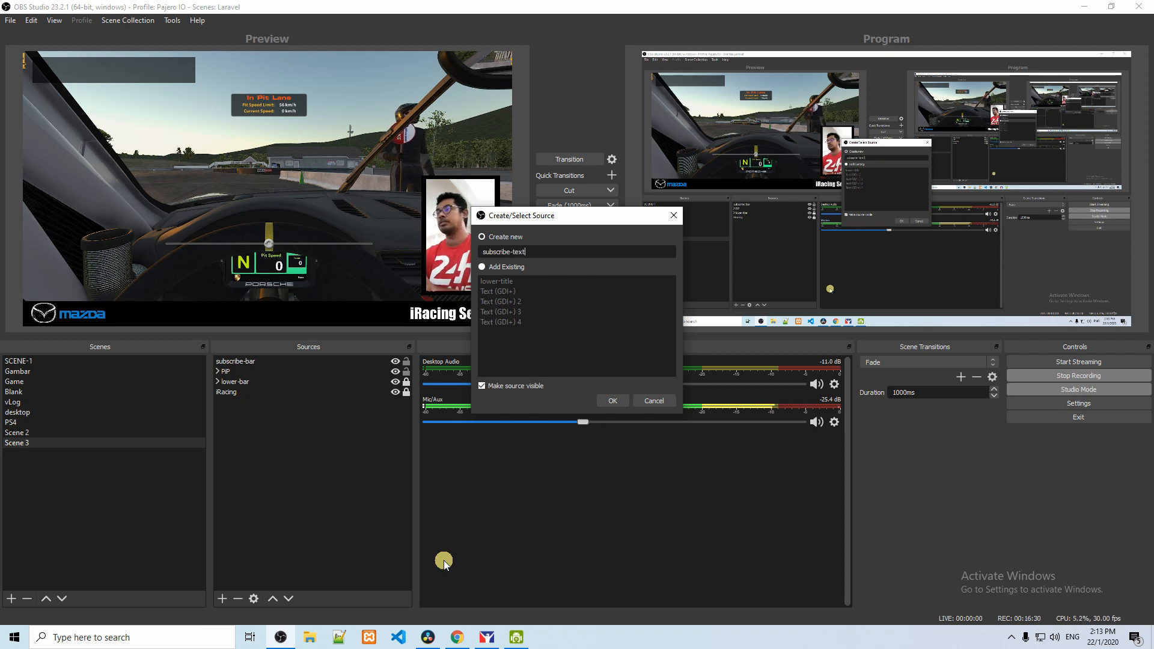
left_click(611, 400)
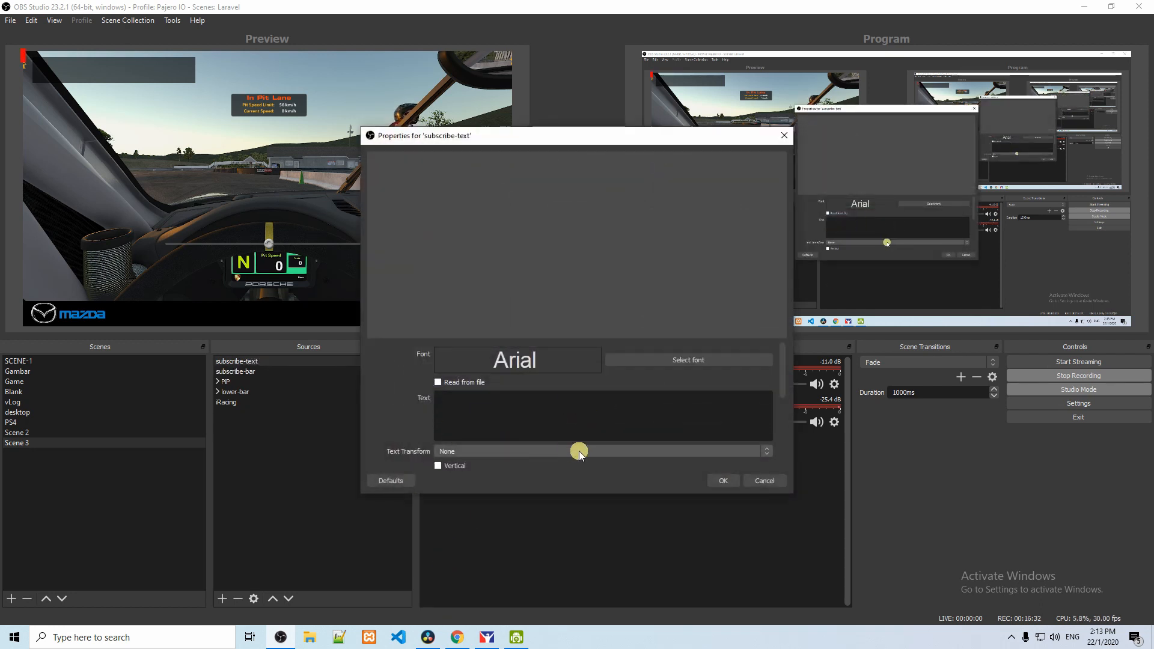
Step: Enter text starting with "Subscrib" as the content of the subscribe-text source
left_click(545, 420)
type("Subscrib")
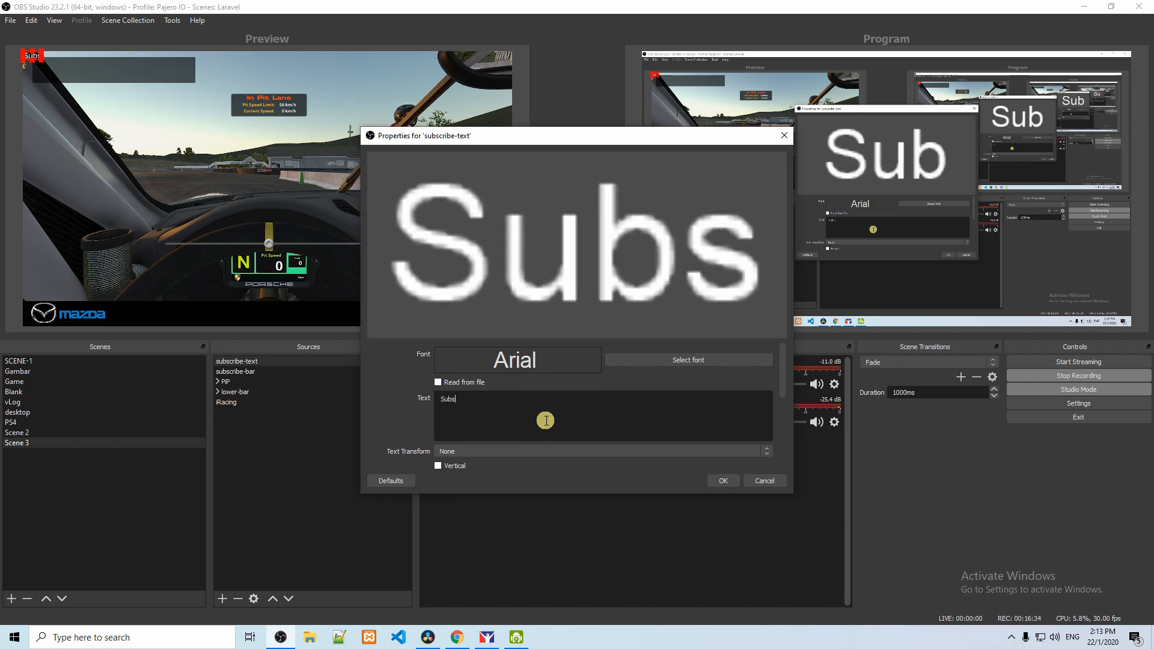
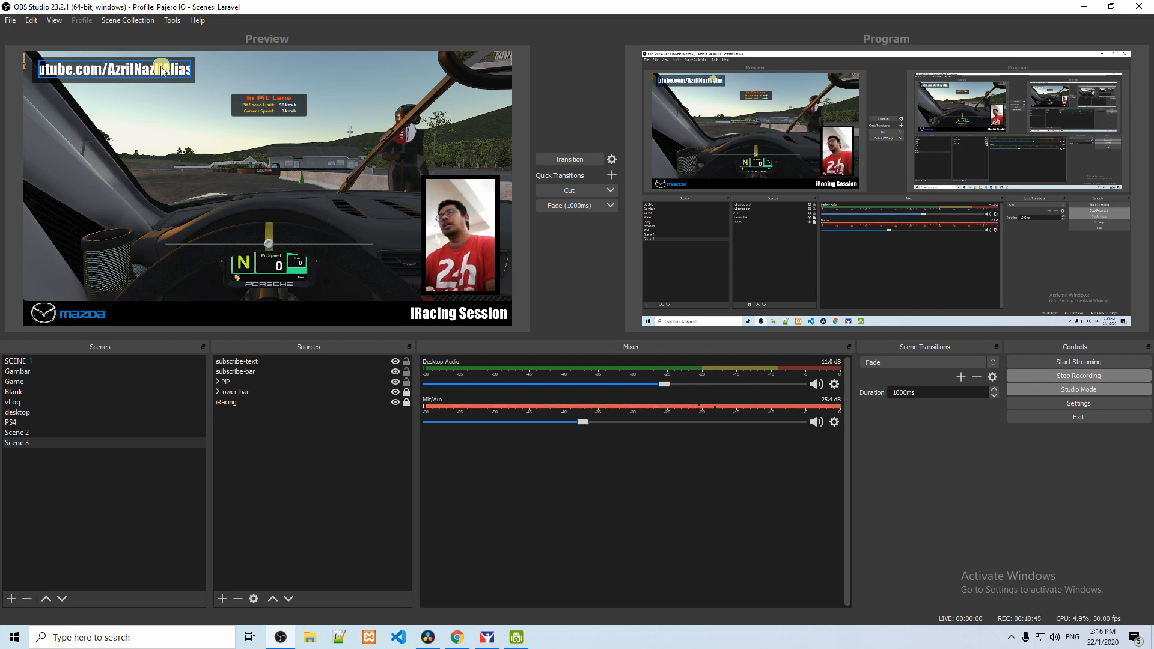
Step: Recolor the subscribe-text source to light green #c0f784, sampled from the screen with the color picker
right_click(277, 361)
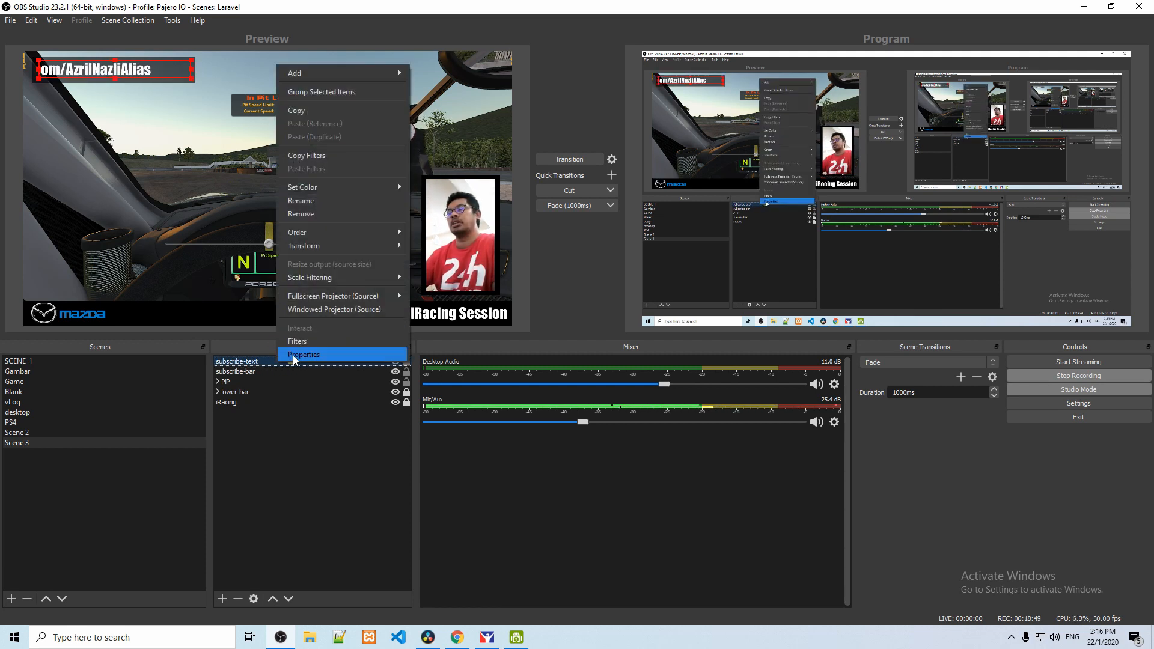
left_click(293, 355)
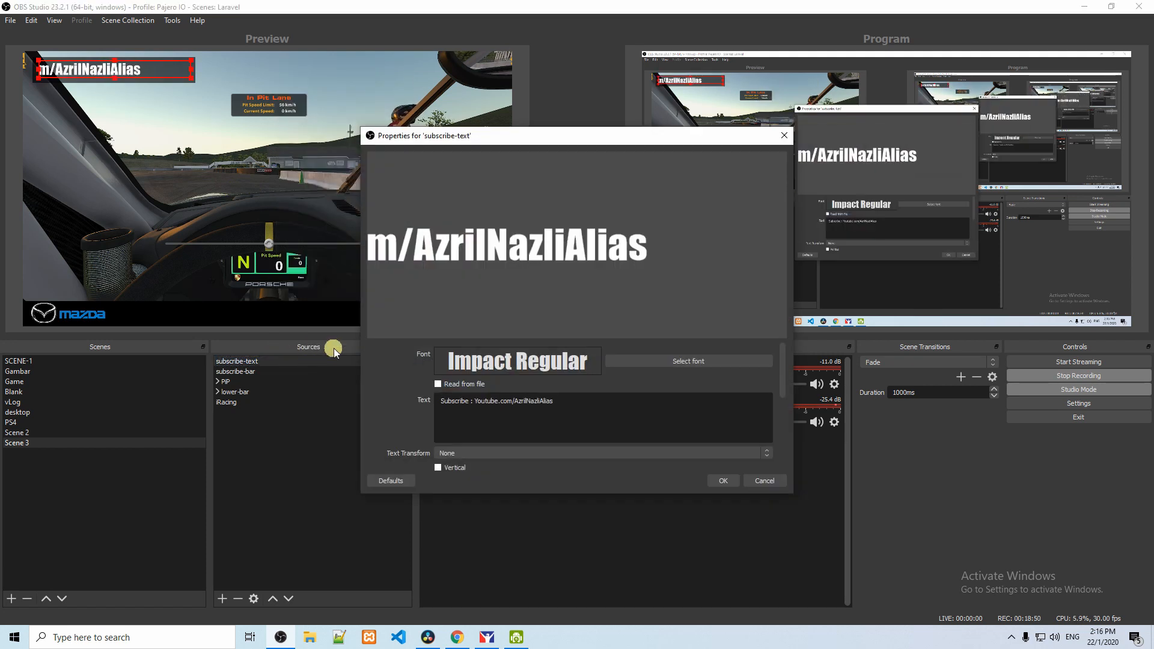
left_click(619, 362)
left_click(685, 413)
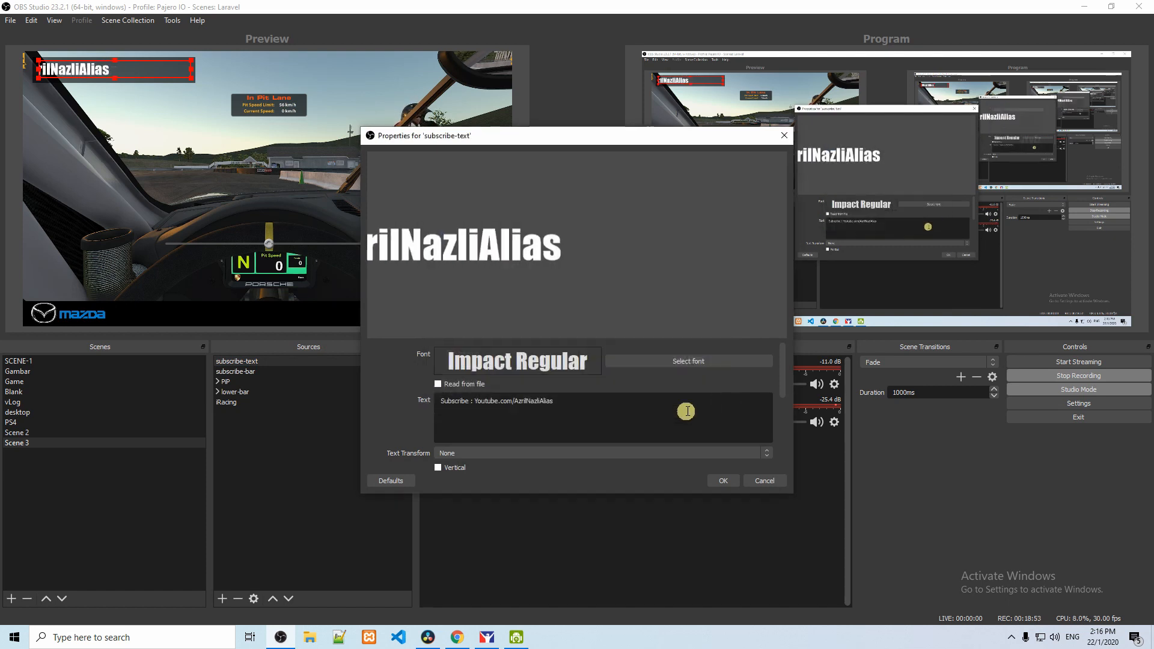
left_click_drag(782, 380, 789, 413)
left_click(693, 398)
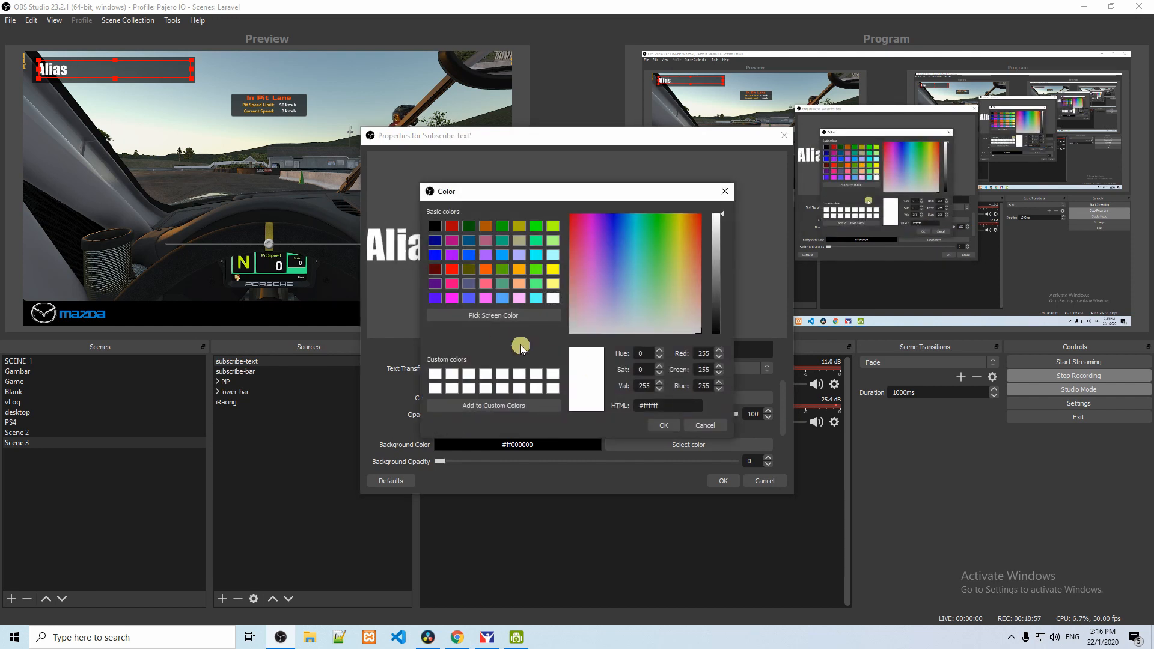
left_click(1011, 637)
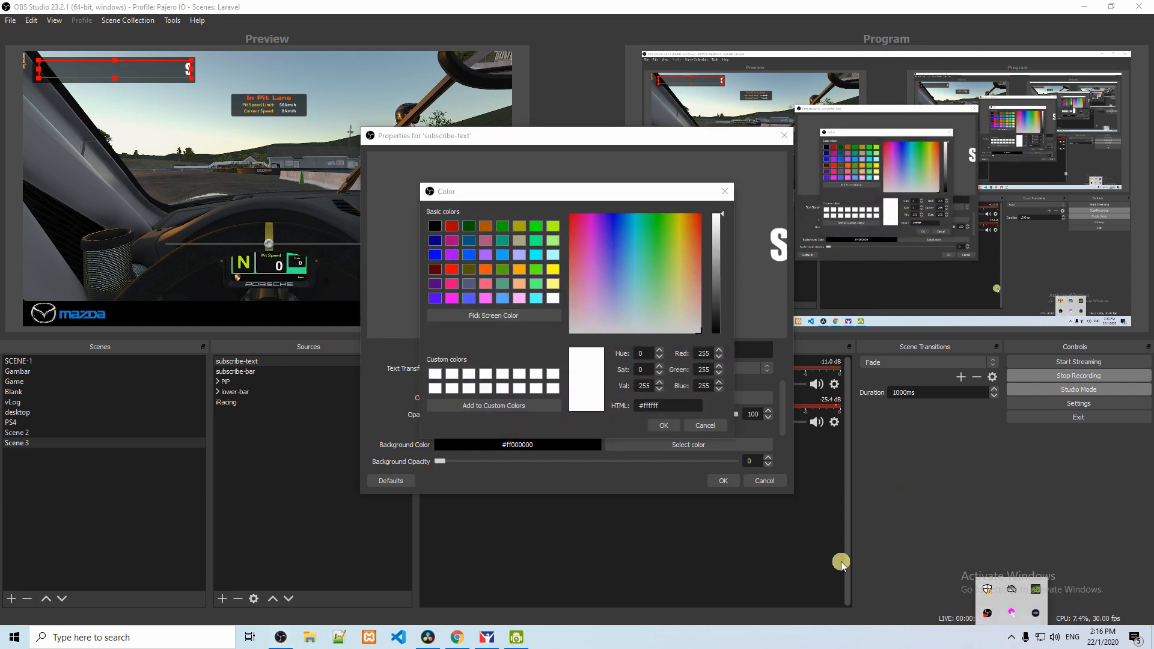
left_click(495, 327)
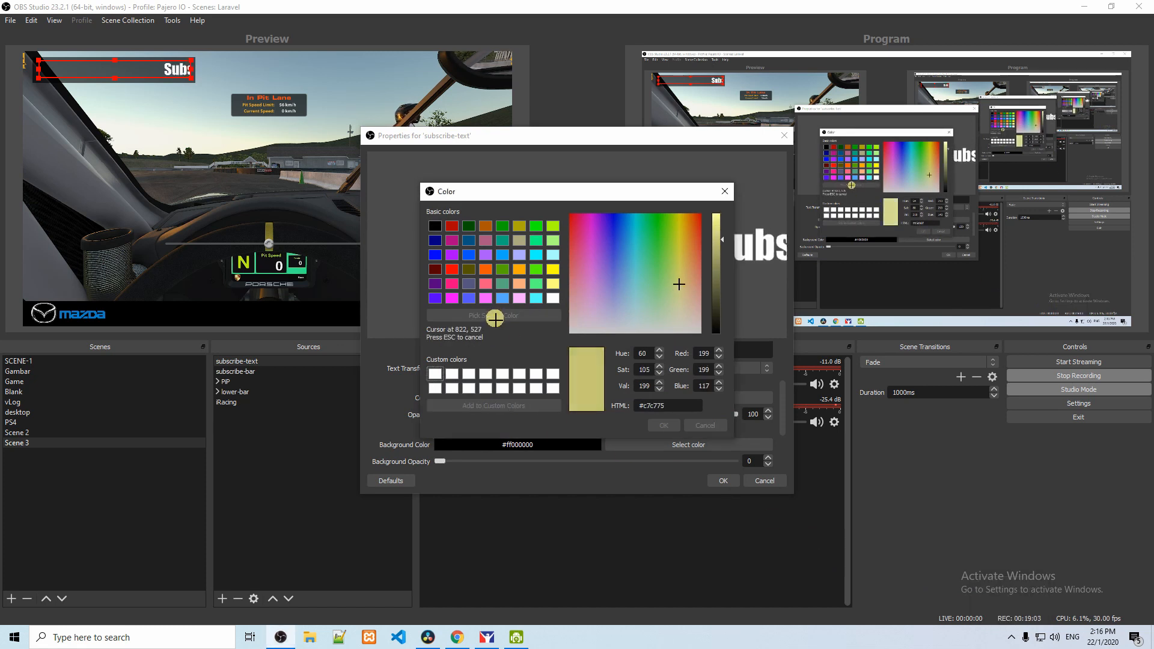
left_click(296, 271)
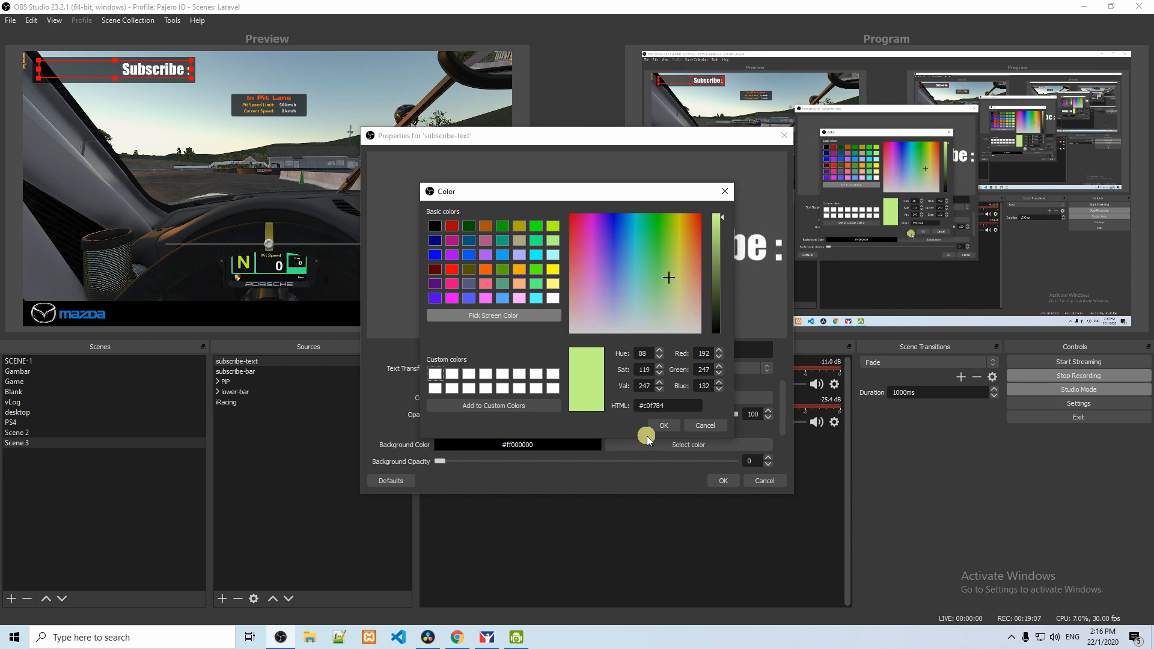
left_click(663, 425)
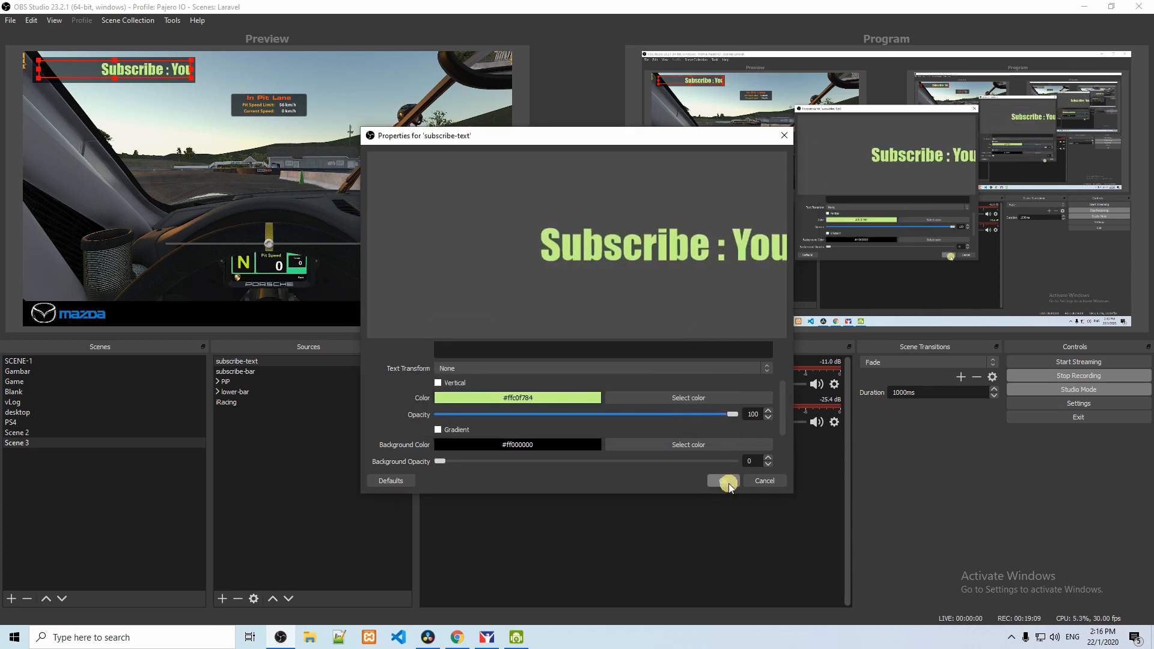
left_click(723, 481)
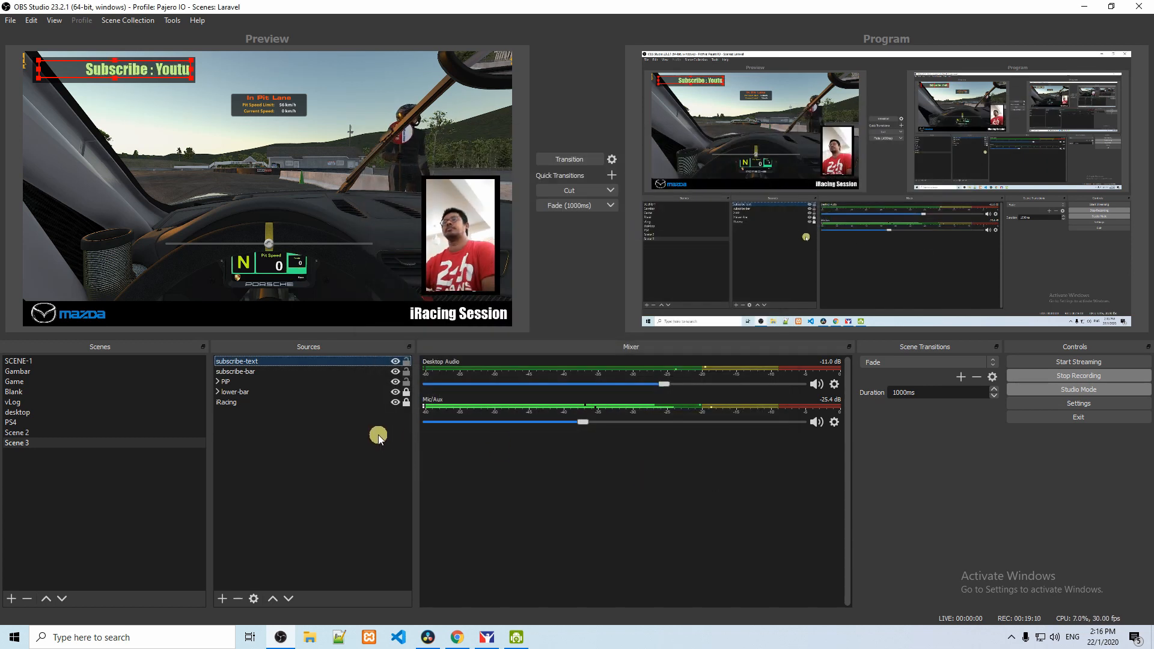
Step: Lock subscribe-text and subscribe-bar, and combine them into a collapsed group named top-left
left_click(405, 363)
left_click(333, 439)
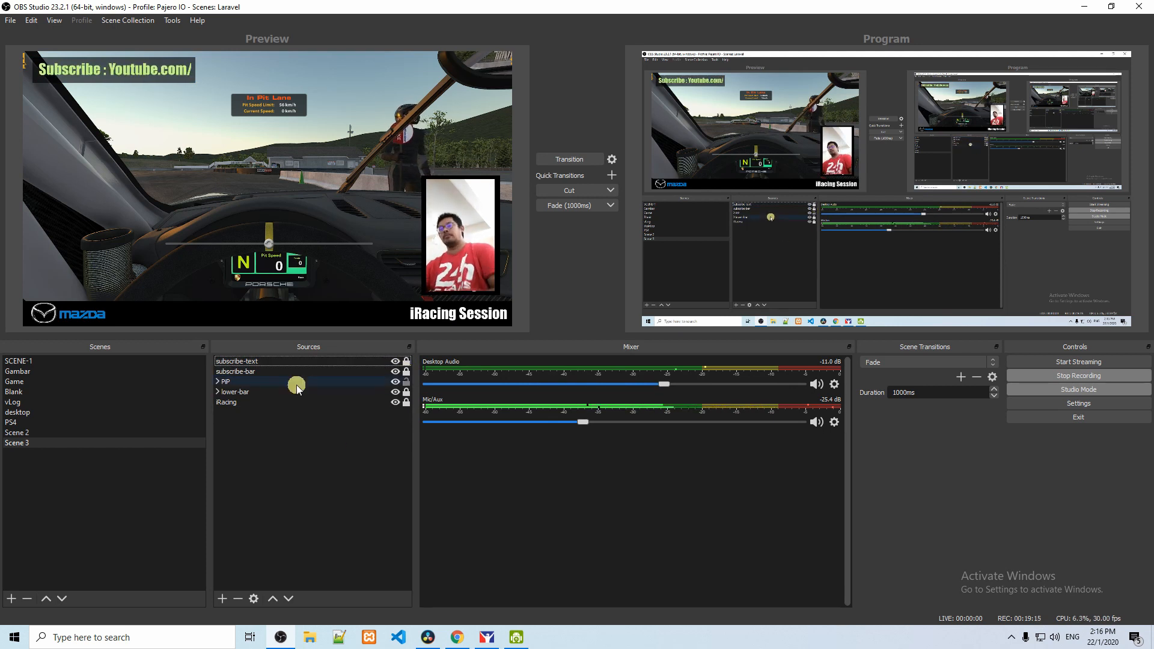
left_click(261, 373, "shift")
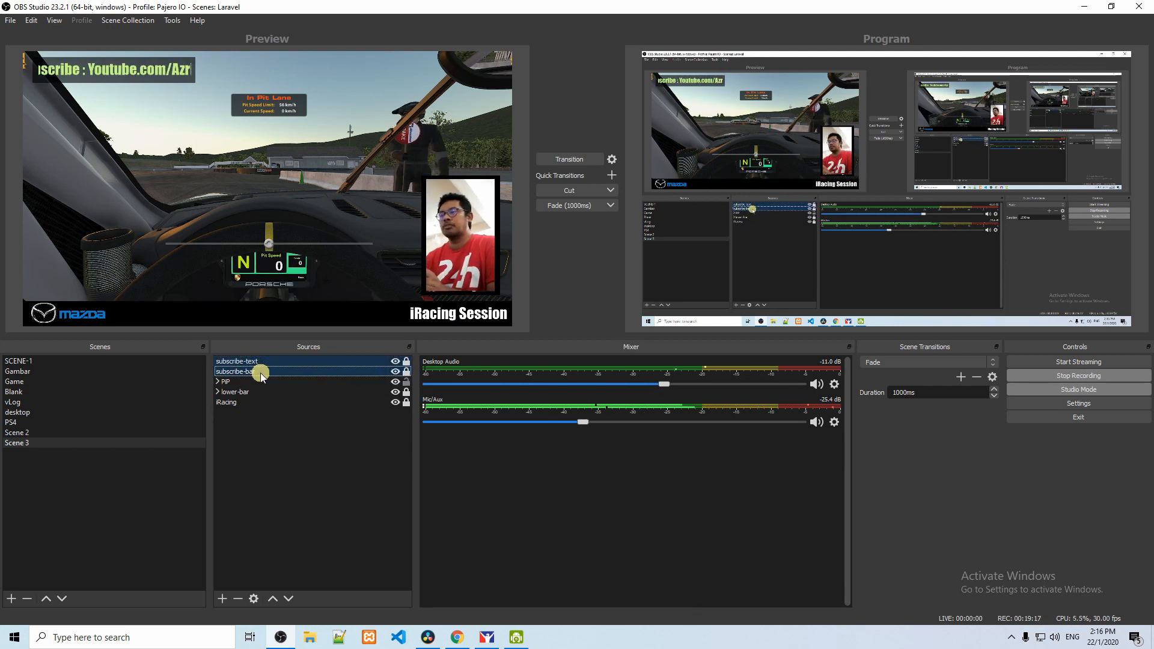
right_click(261, 372)
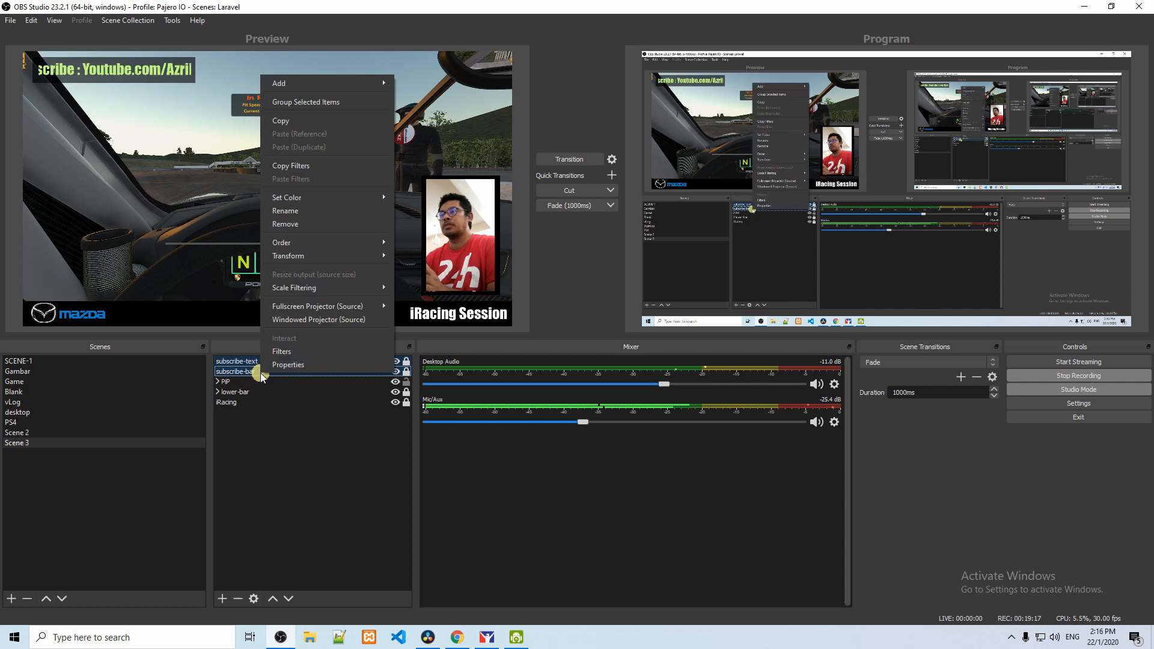
left_click(282, 107)
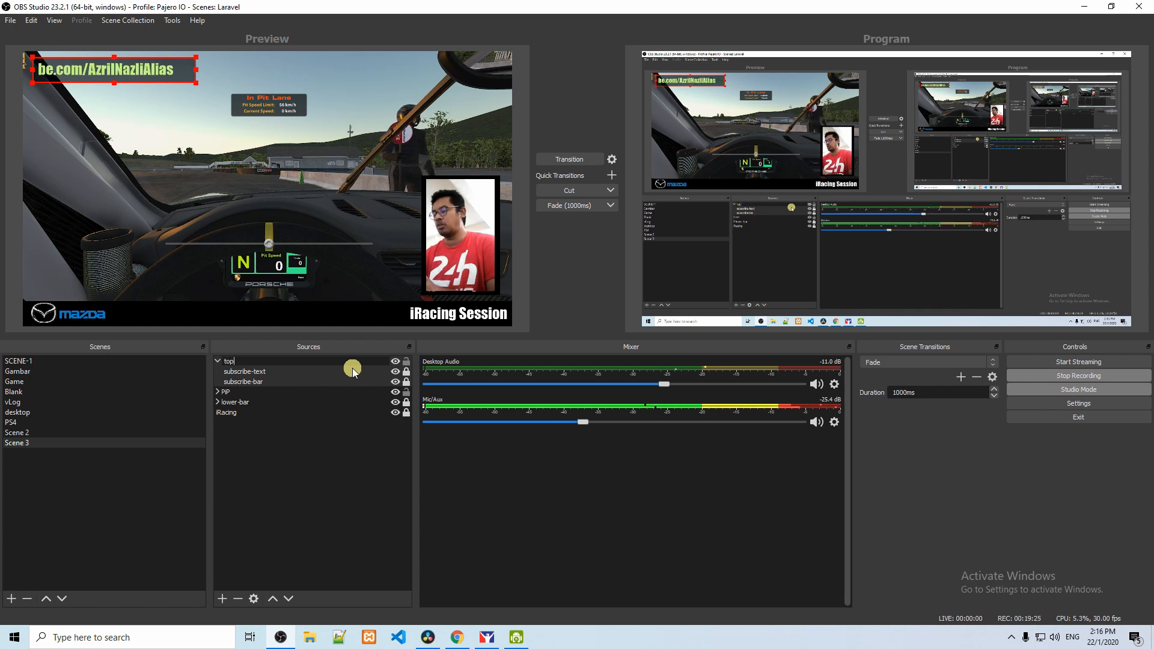
type("top-left")
key("Return")
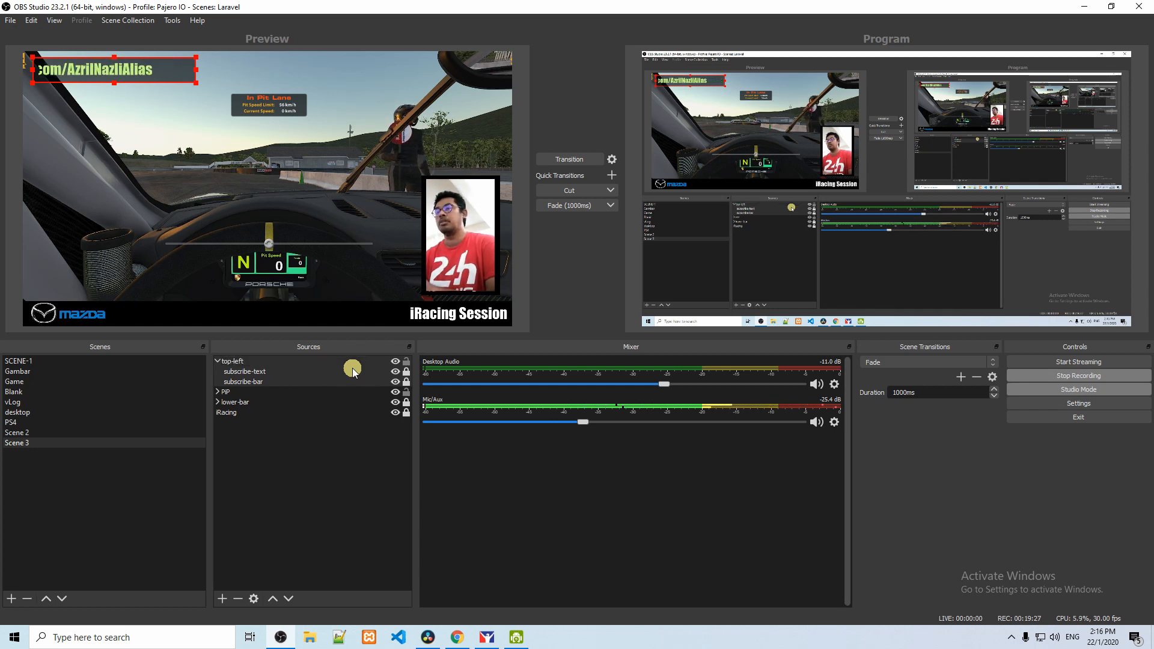
left_click(217, 361)
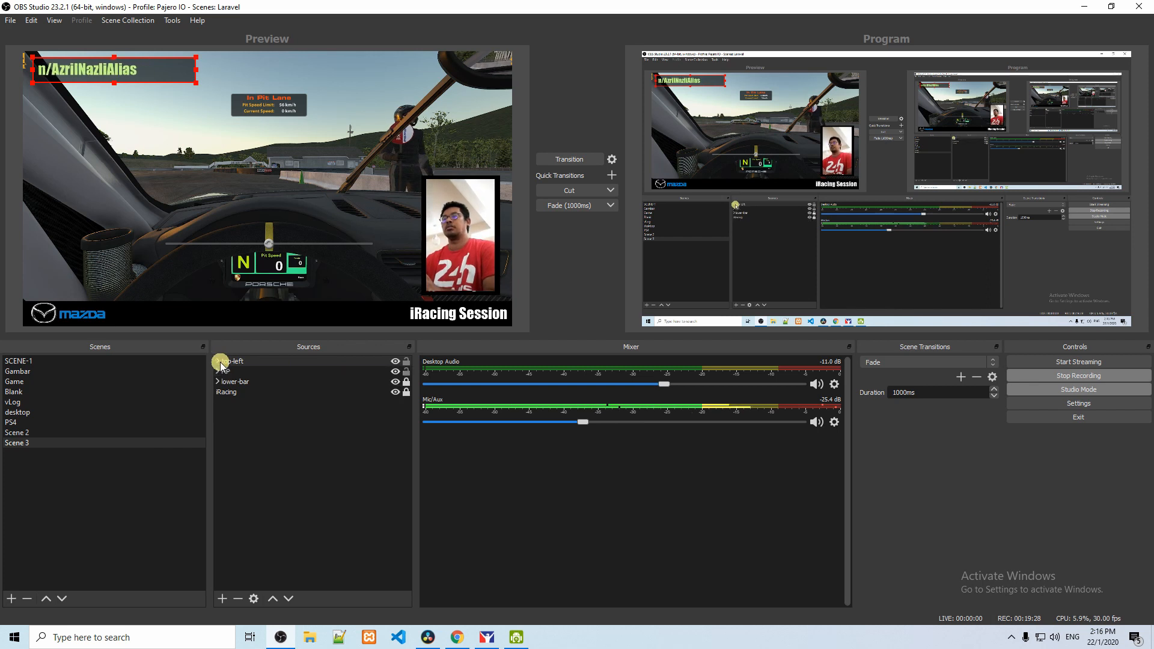
left_click(273, 466)
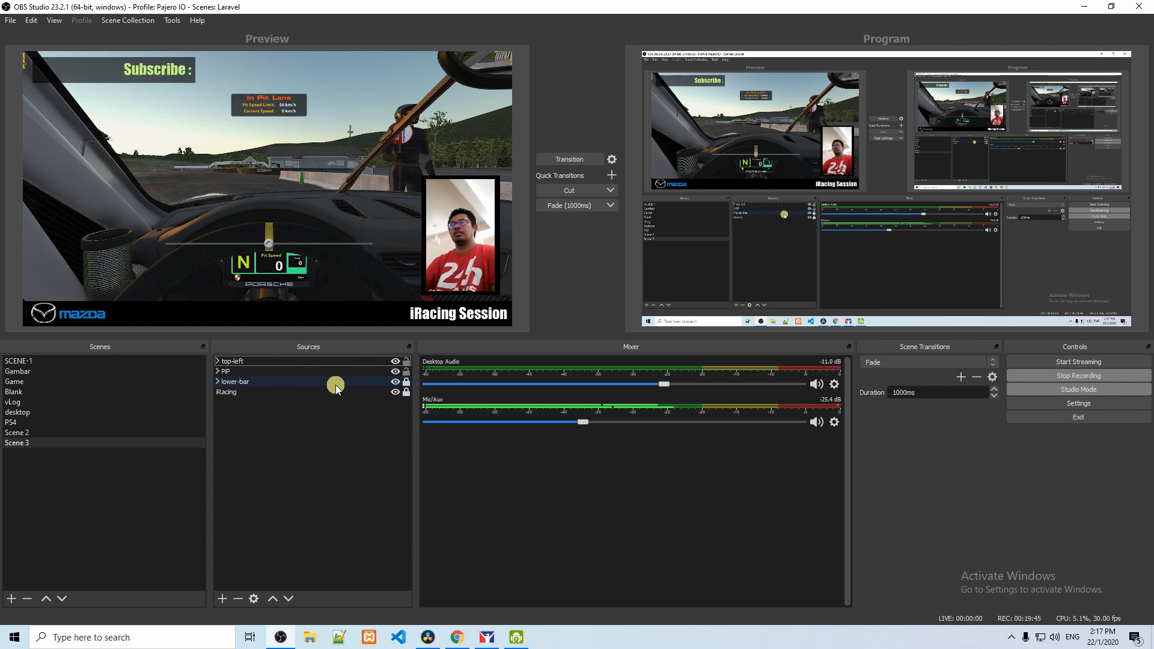
Step: Lock the top-left and PiP groups in Scene 3 against accidental changes
left_click(377, 372)
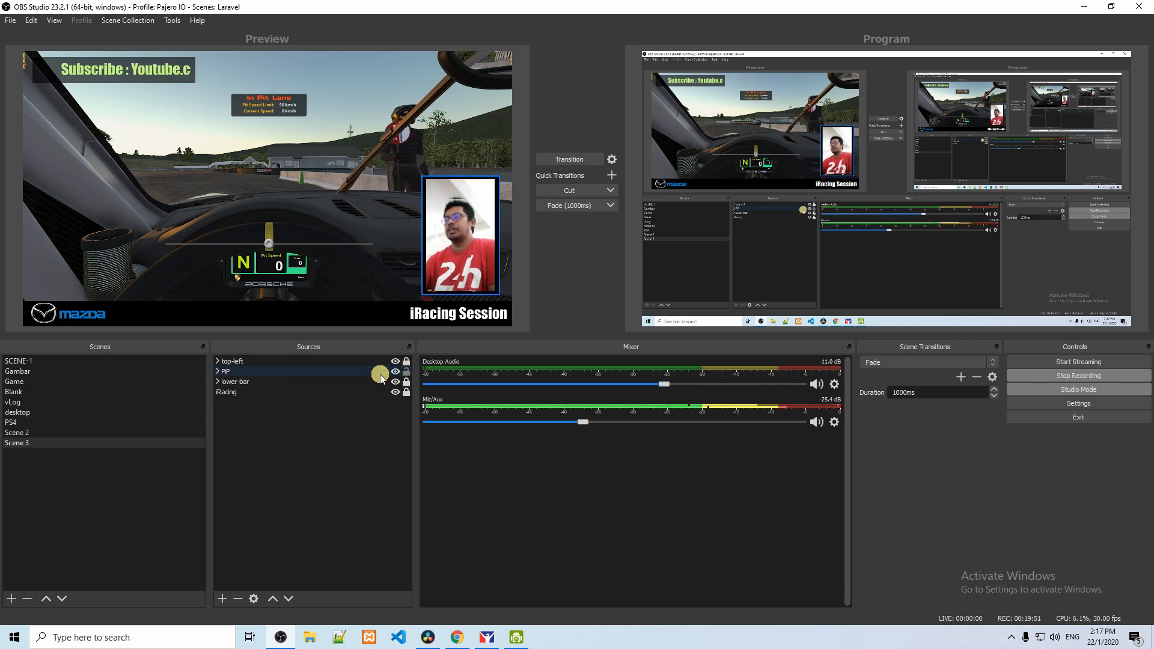
left_click(407, 372)
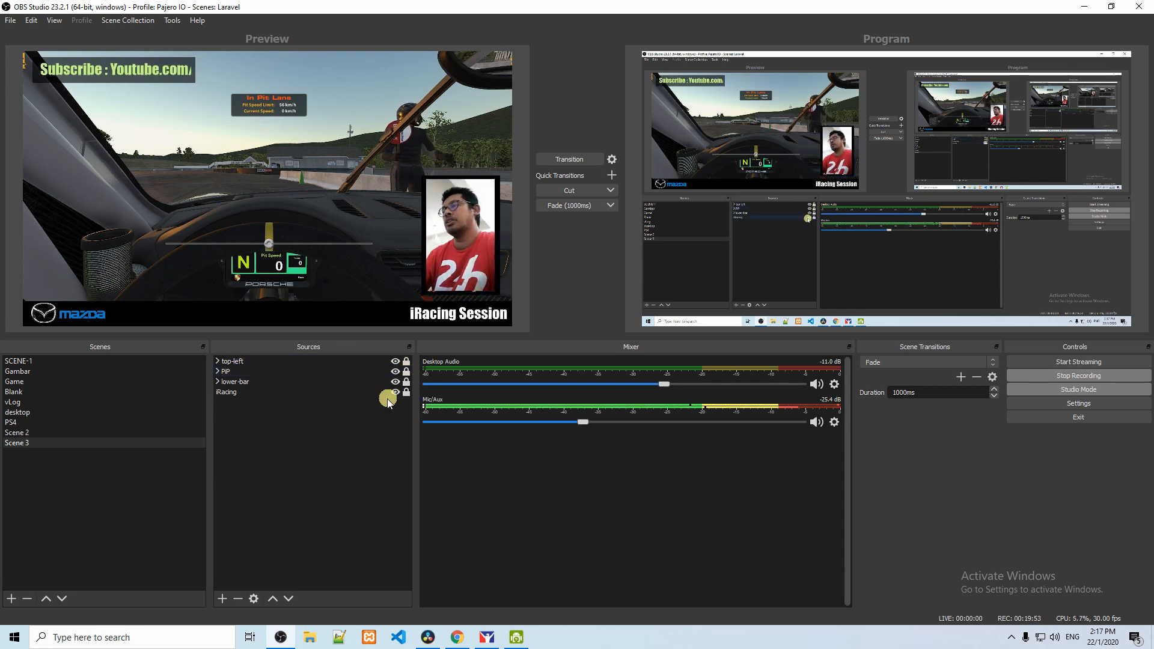
left_click(226, 396)
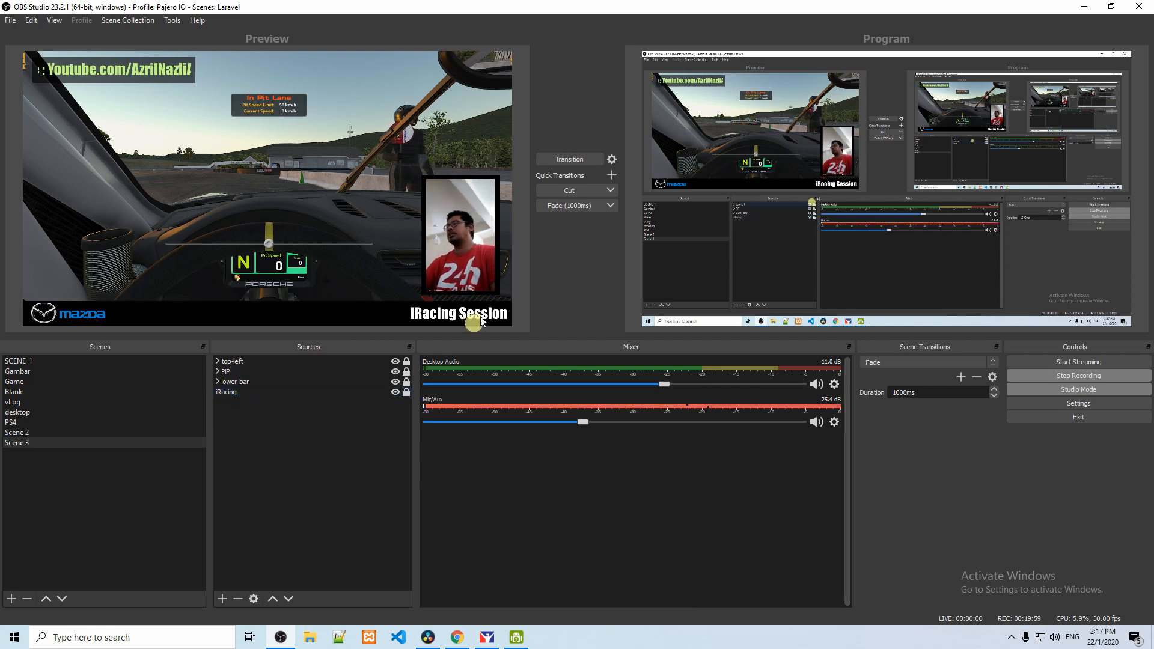
left_click(570, 207)
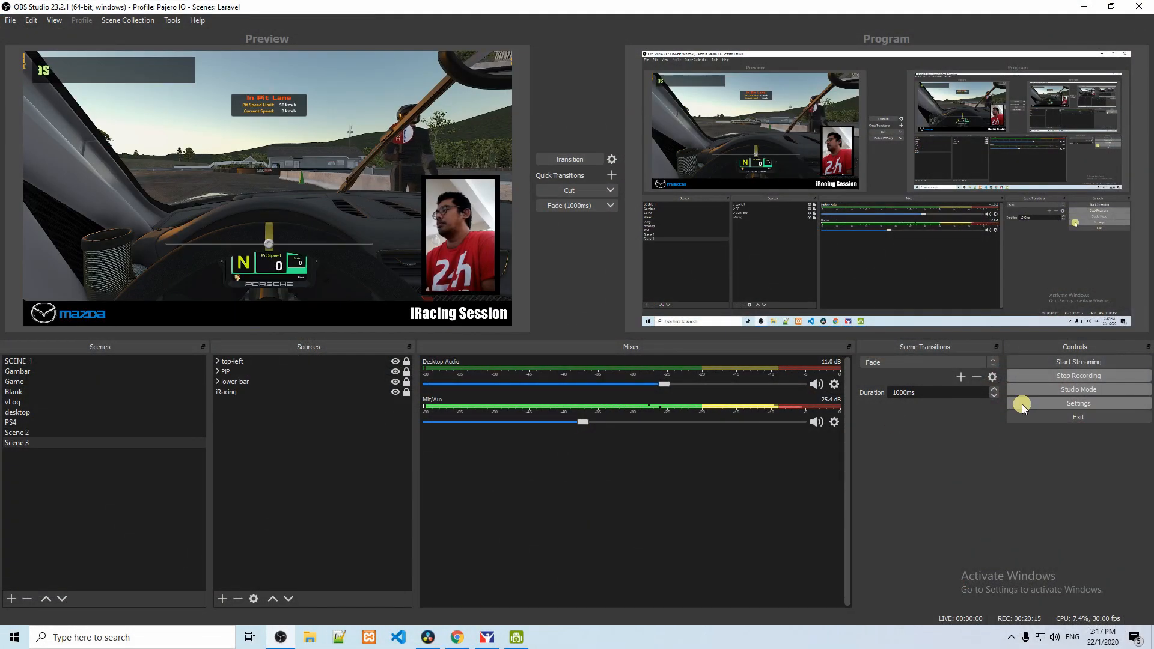
Step: Review the audio device settings and the video resolution and frame rate settings
left_click(1021, 408)
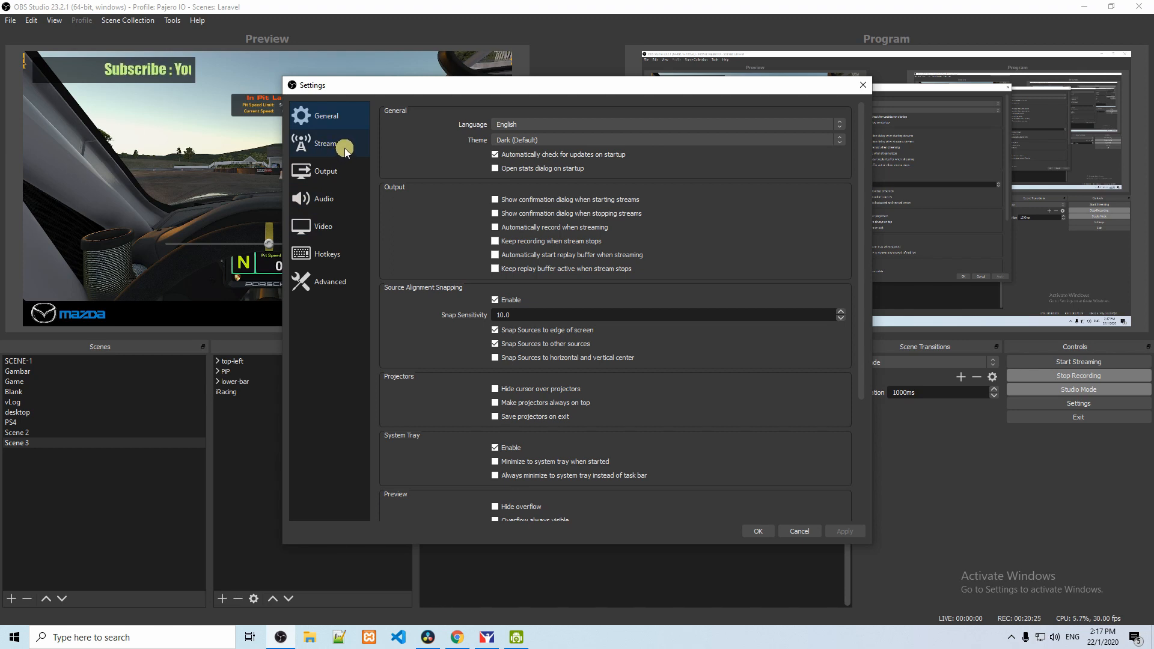
left_click(341, 199)
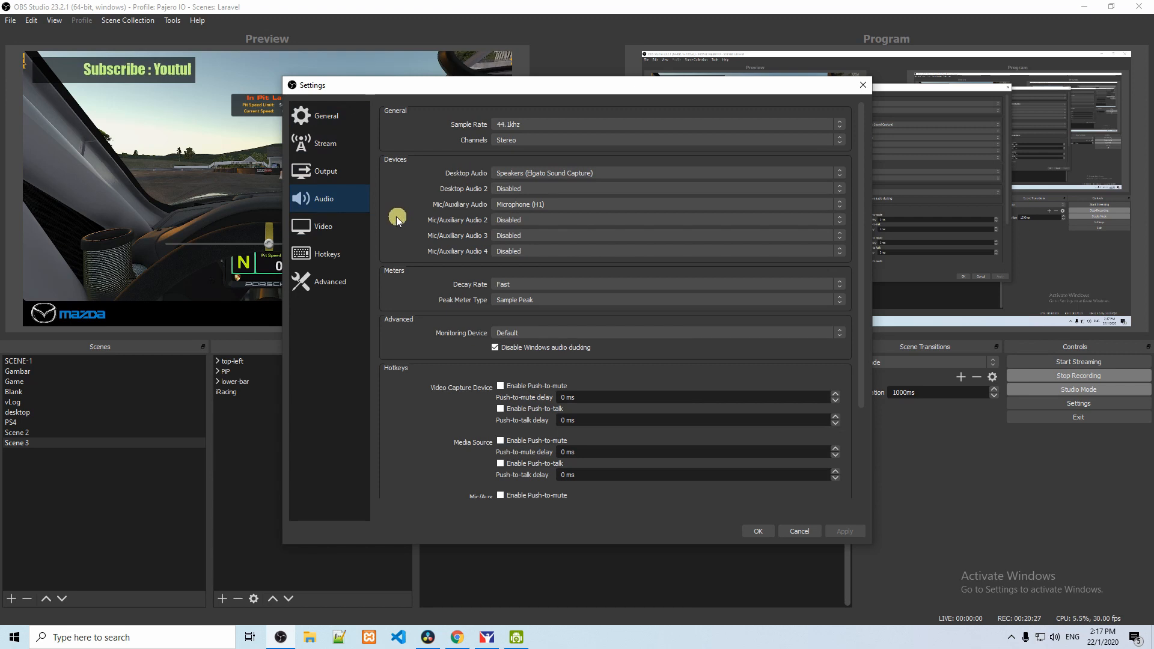
left_click(339, 232)
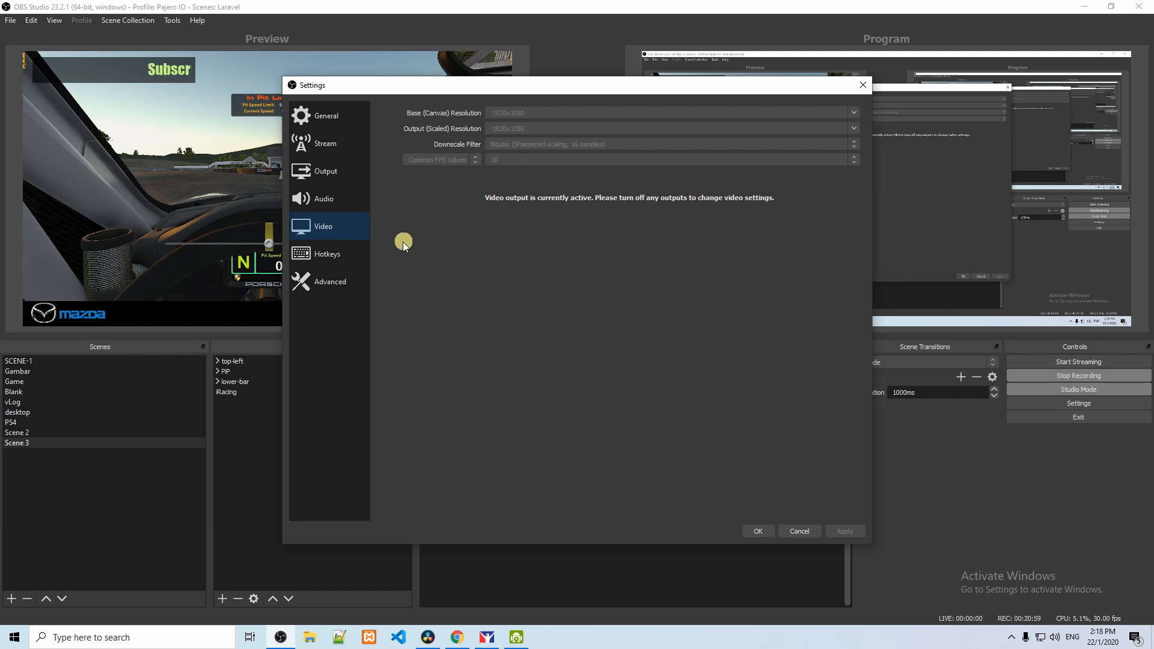
Step: Choose High as the process priority in the advanced settings
left_click(339, 282)
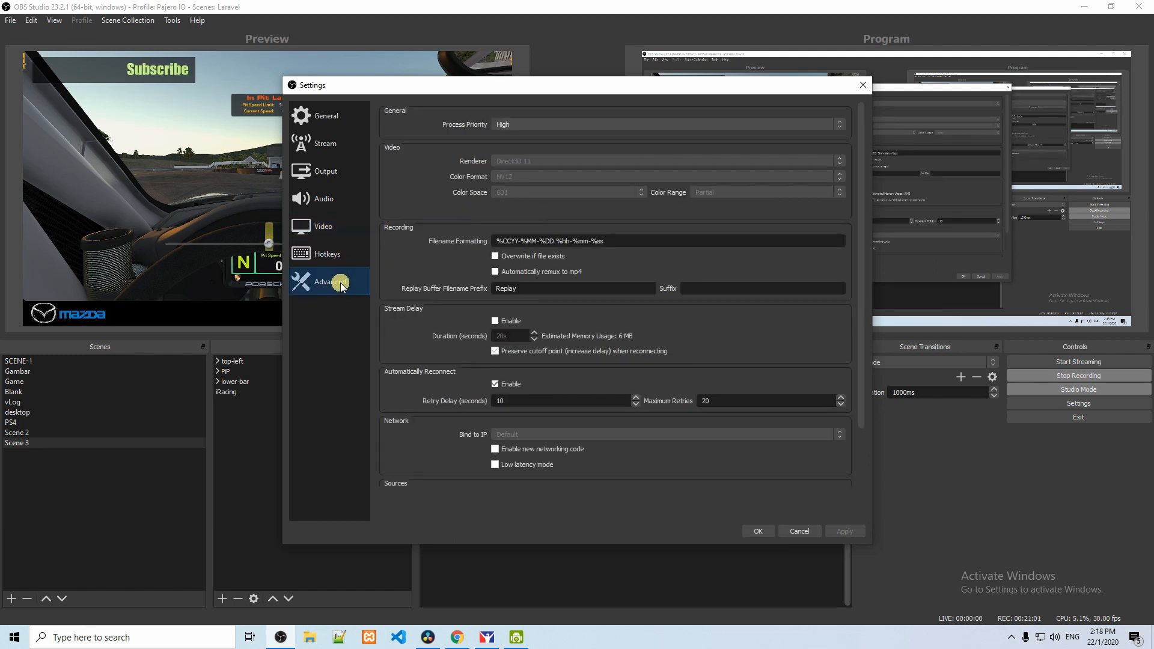
left_click(522, 125)
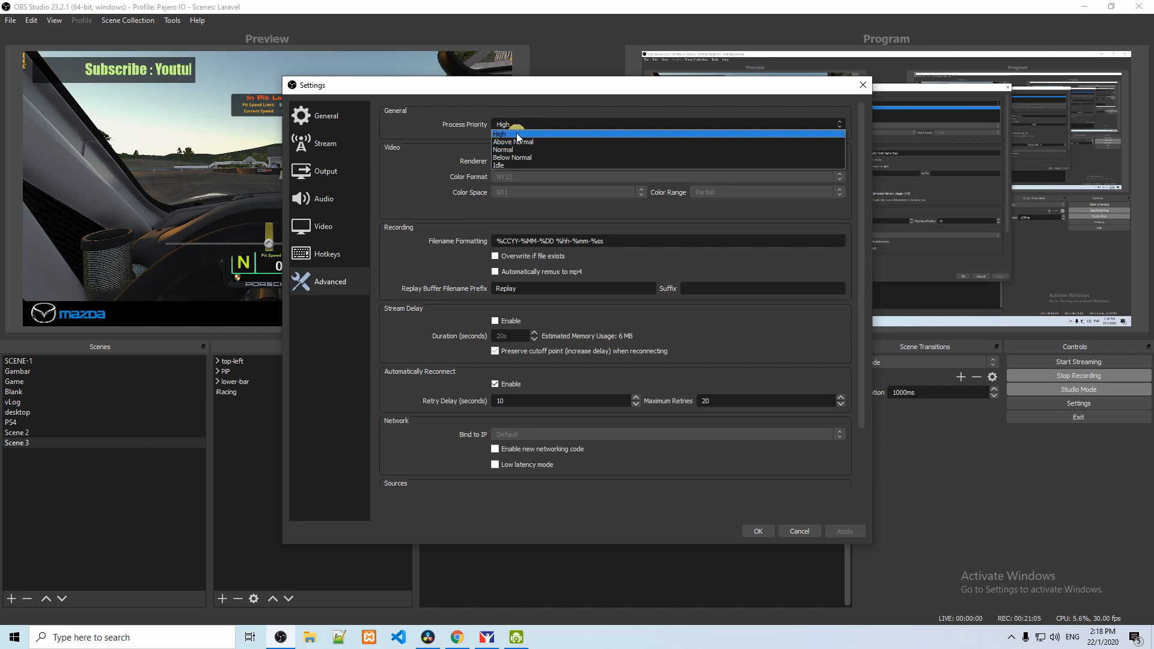
left_click(517, 135)
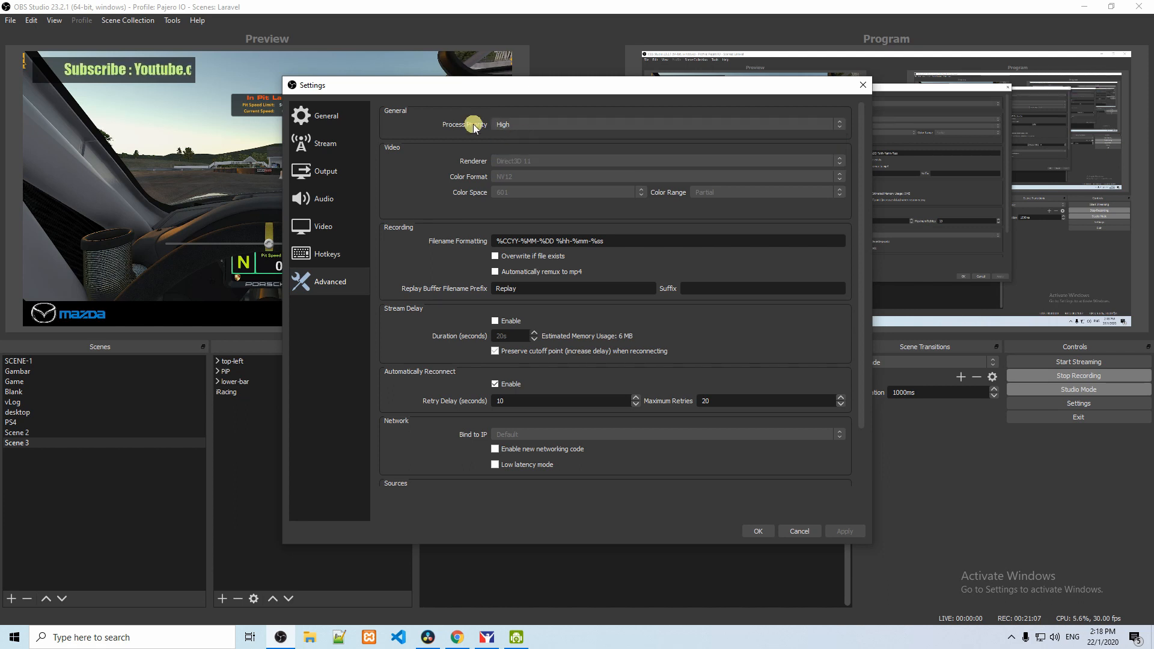
Step: Recheck the video settings, and choose Quality as the encoder preset for the streaming output
left_click(363, 227)
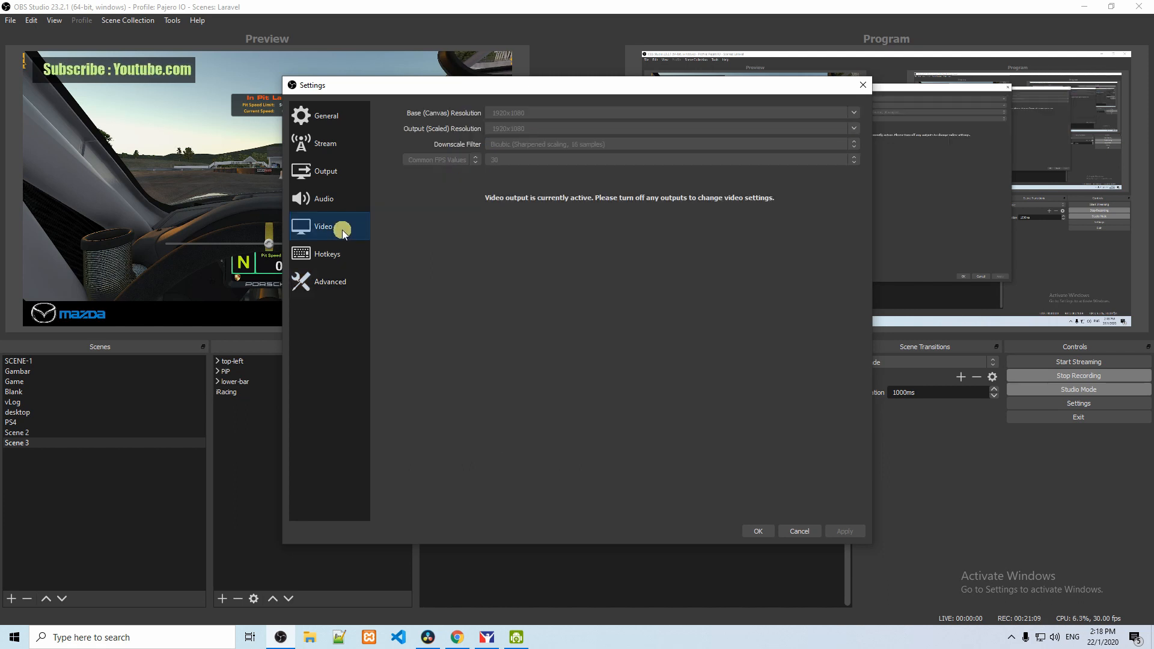
left_click(348, 176)
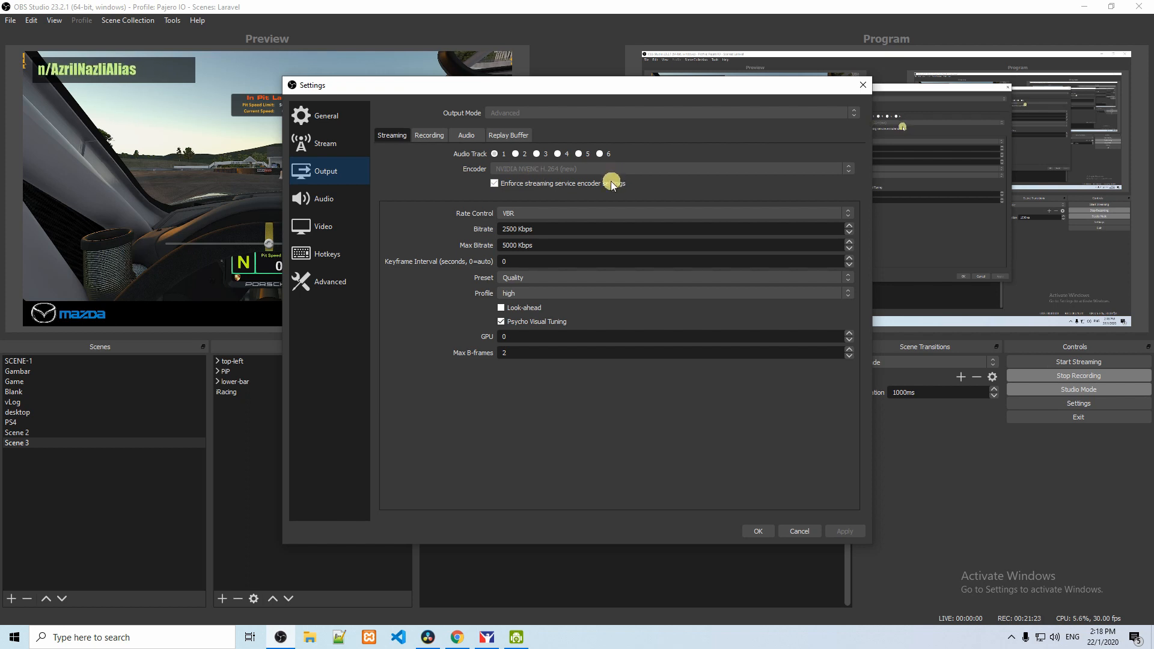
left_click(578, 214)
left_click(578, 215)
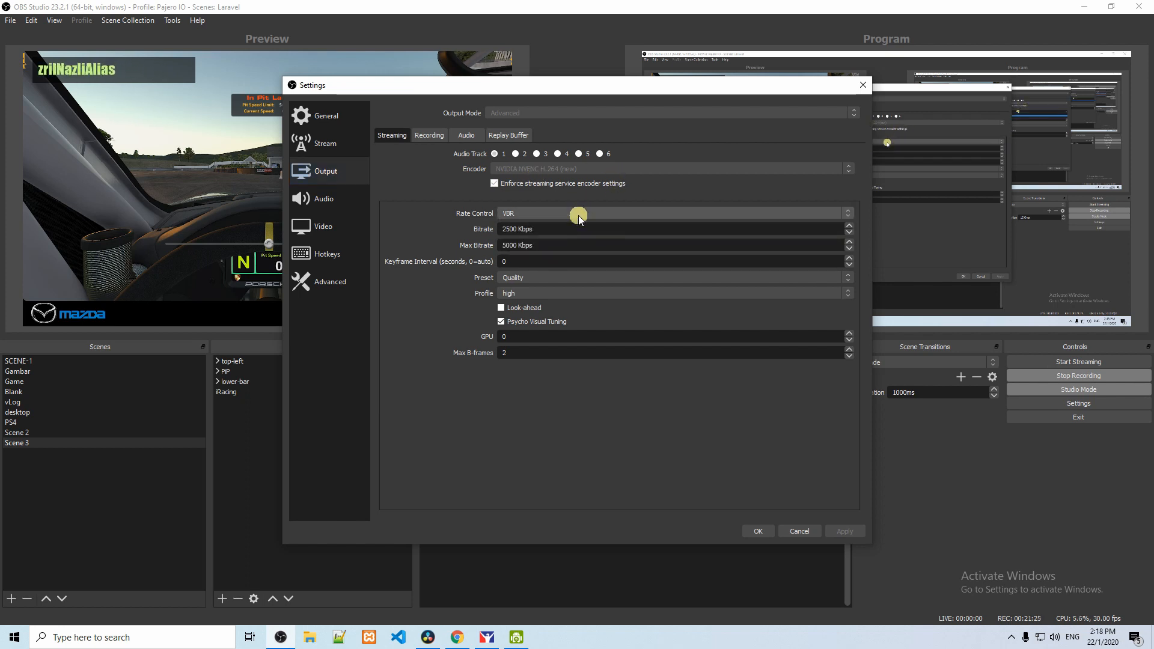
left_click(549, 281)
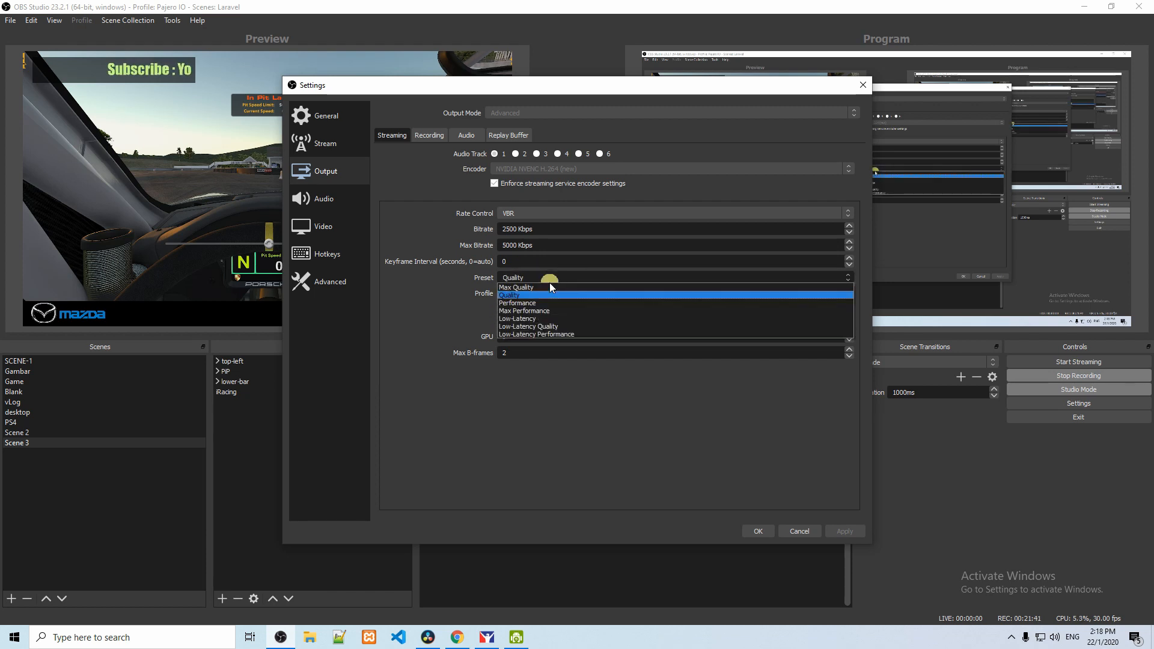
left_click(539, 296)
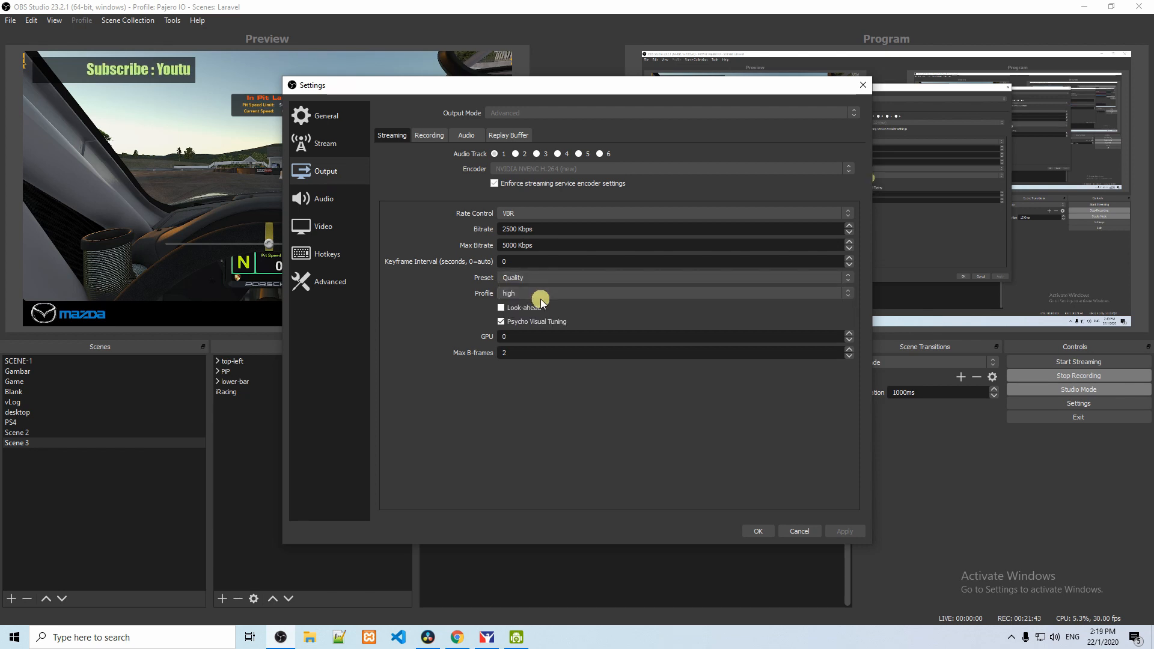
Step: Set the video bitrate of the recording output to 40000 Kbps
left_click(434, 139)
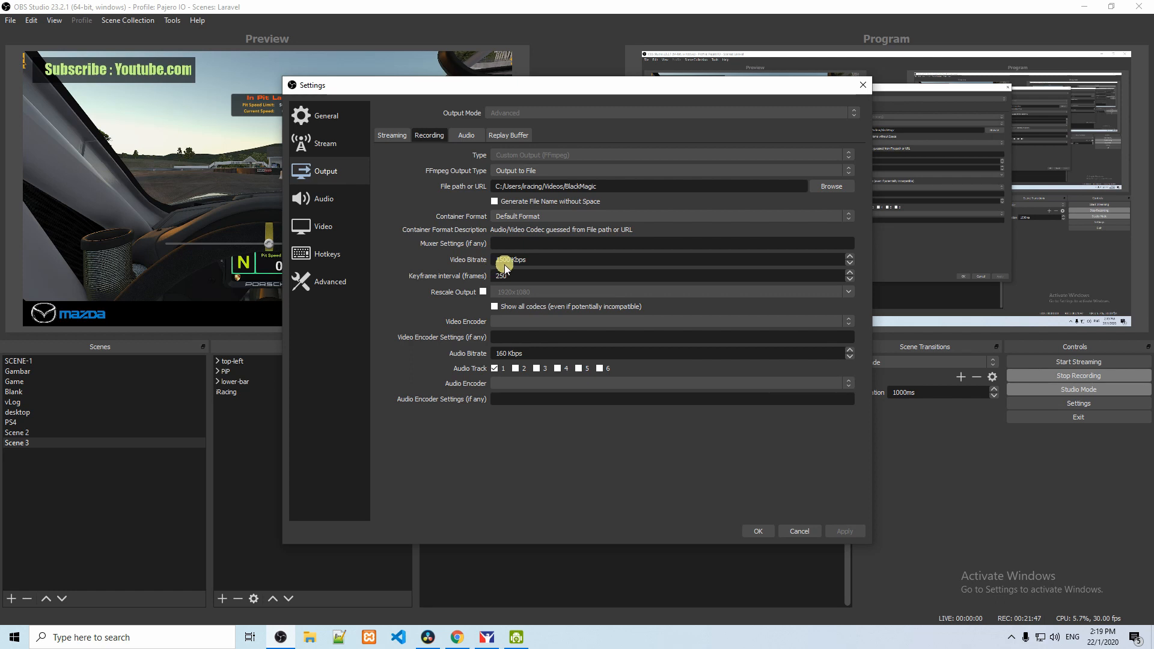
left_click_drag(511, 260, 457, 262)
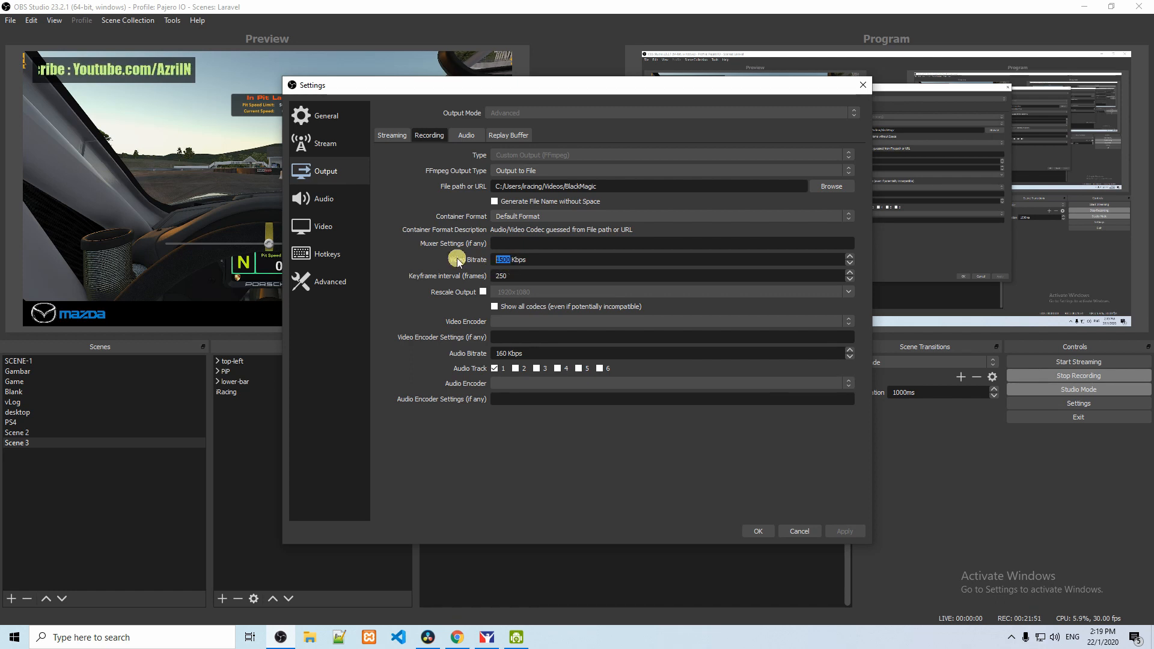
type("10")
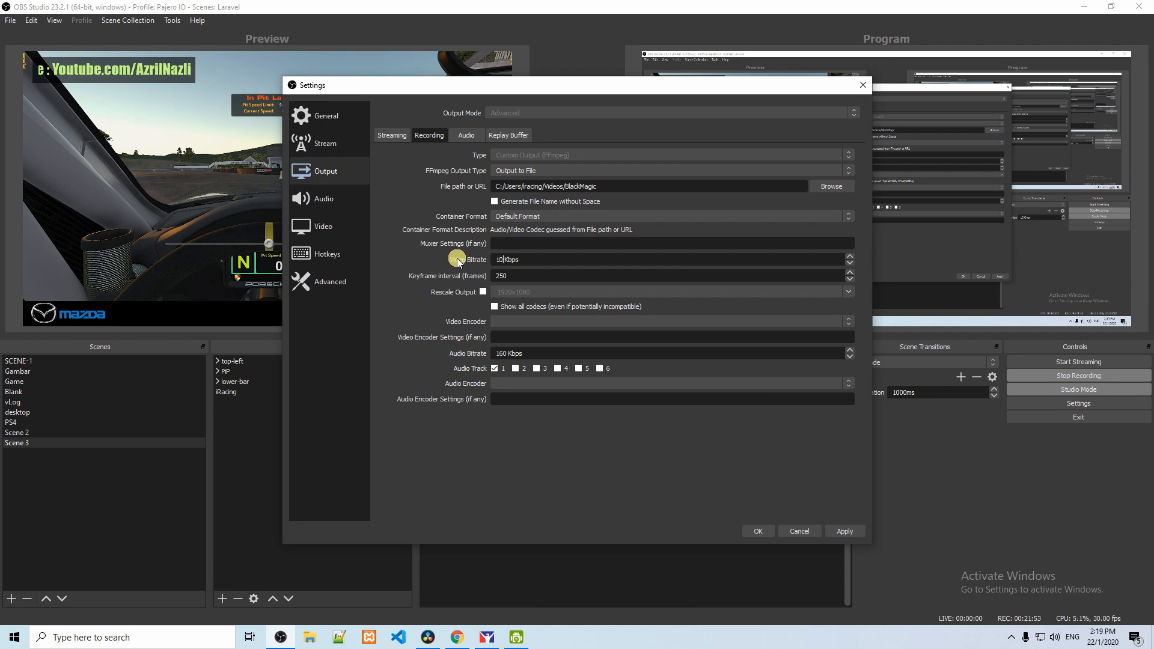
key("BackSpace")
key("BackSpace")
type("0000")
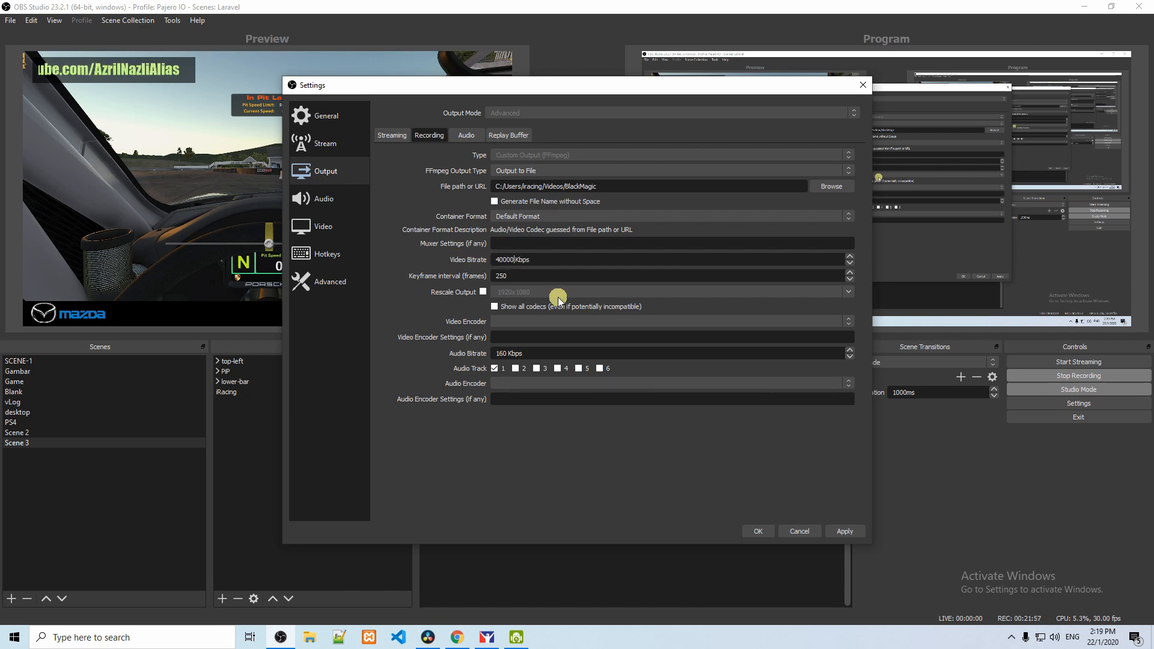
Step: Review the audio, replay buffer and streaming output settings plus the video, hotkey and advanced settings, and save the settings
left_click(480, 137)
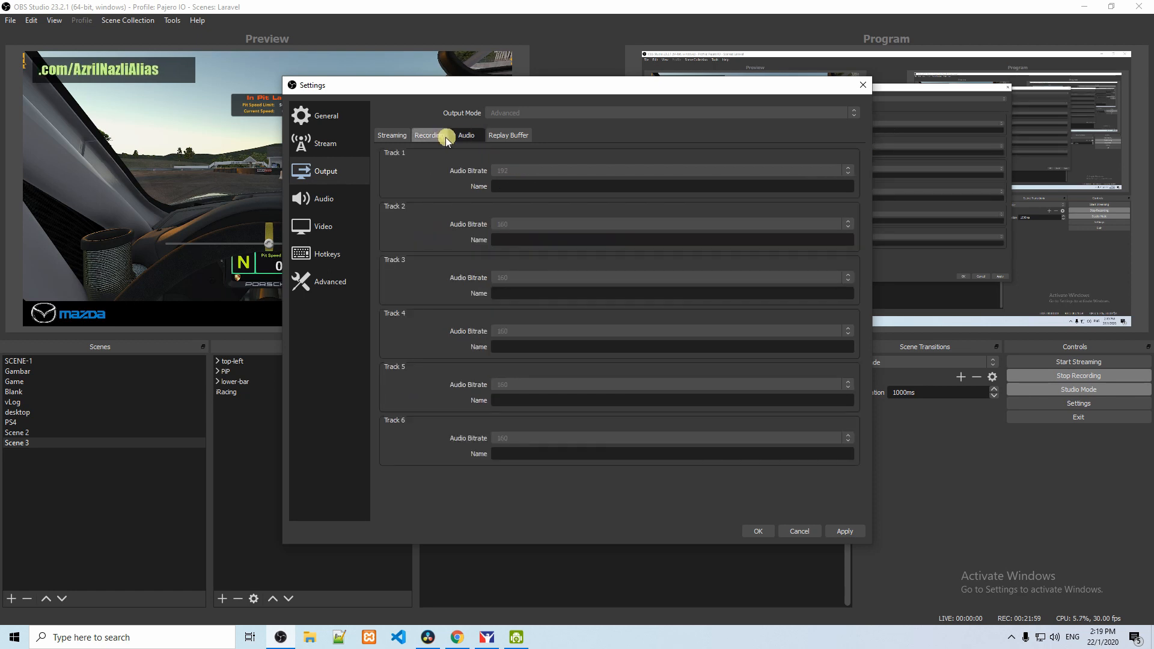
left_click(438, 137)
left_click(476, 138)
left_click(500, 138)
left_click(394, 139)
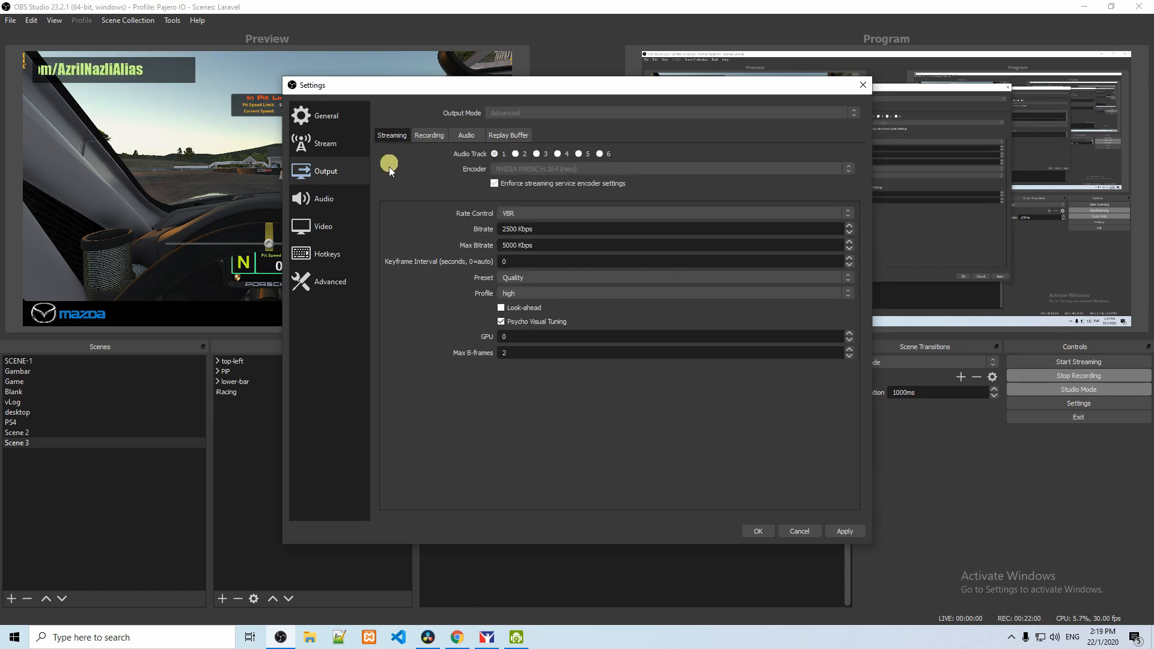
left_click(326, 239)
left_click(328, 263)
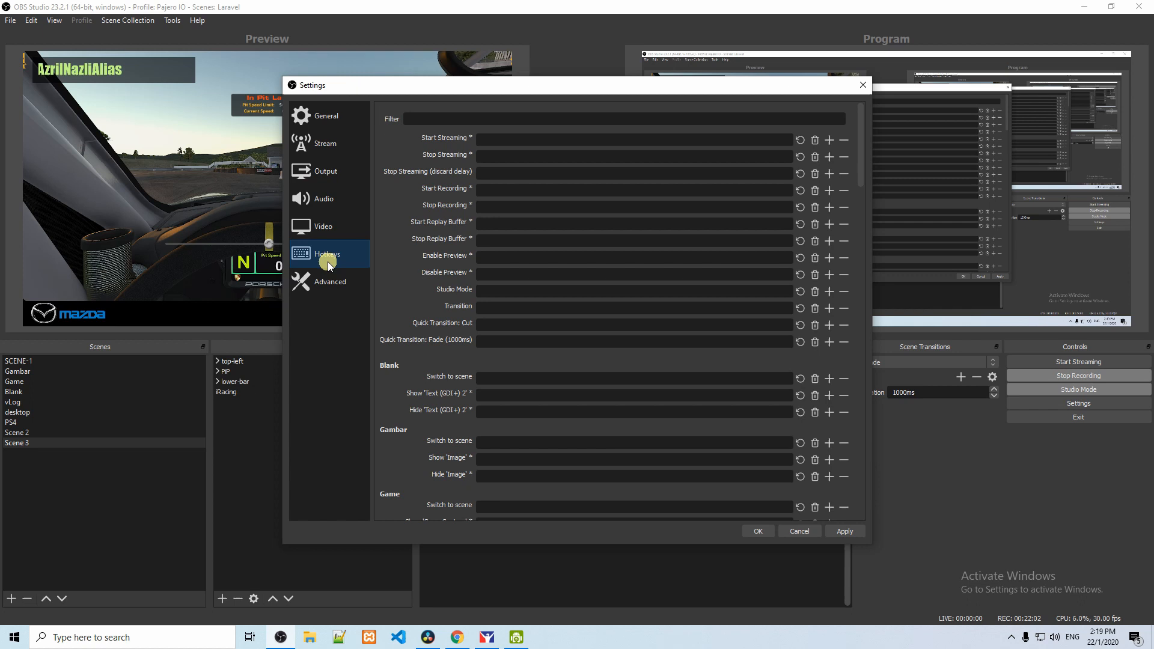
left_click(335, 291)
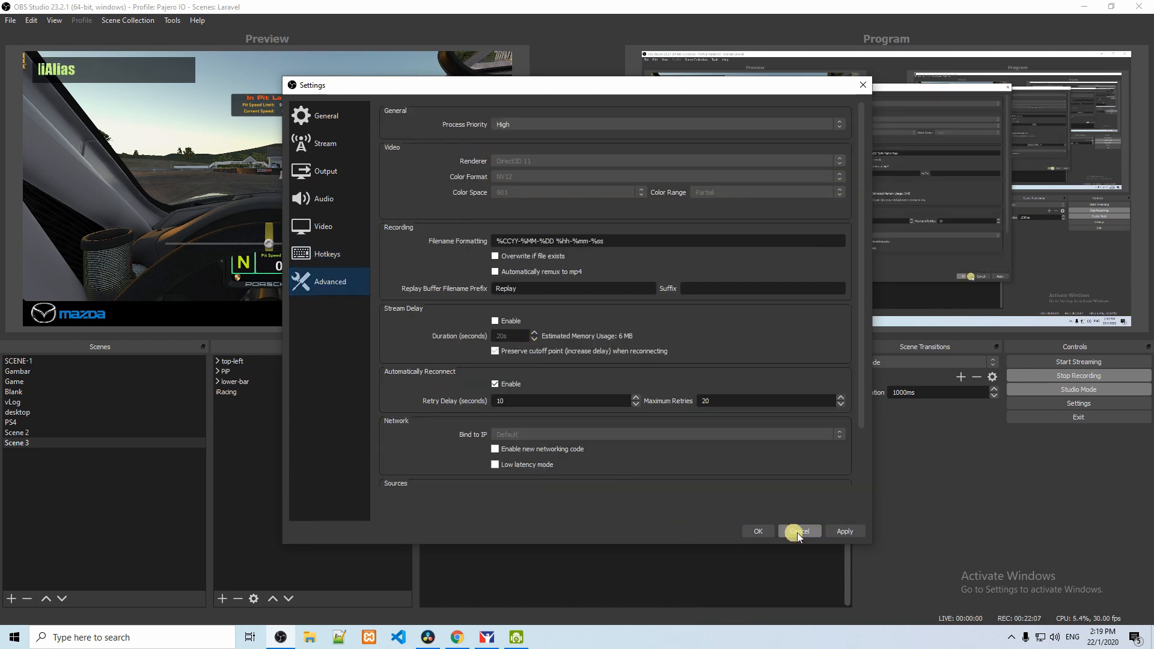
left_click(748, 532)
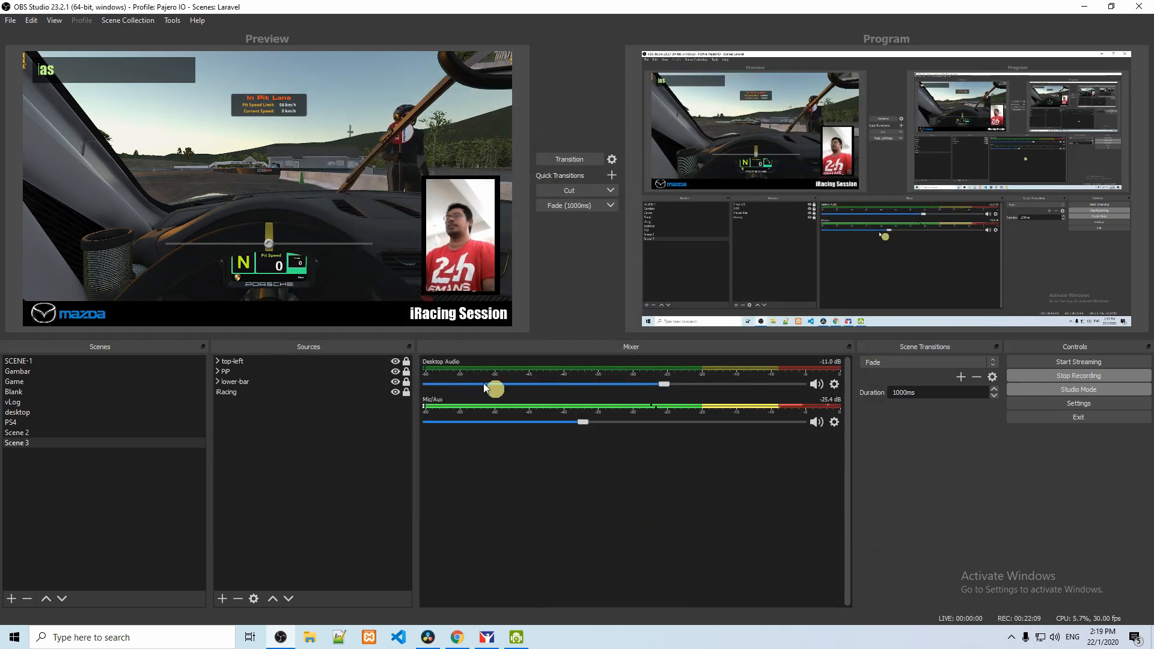
left_click(9, 20)
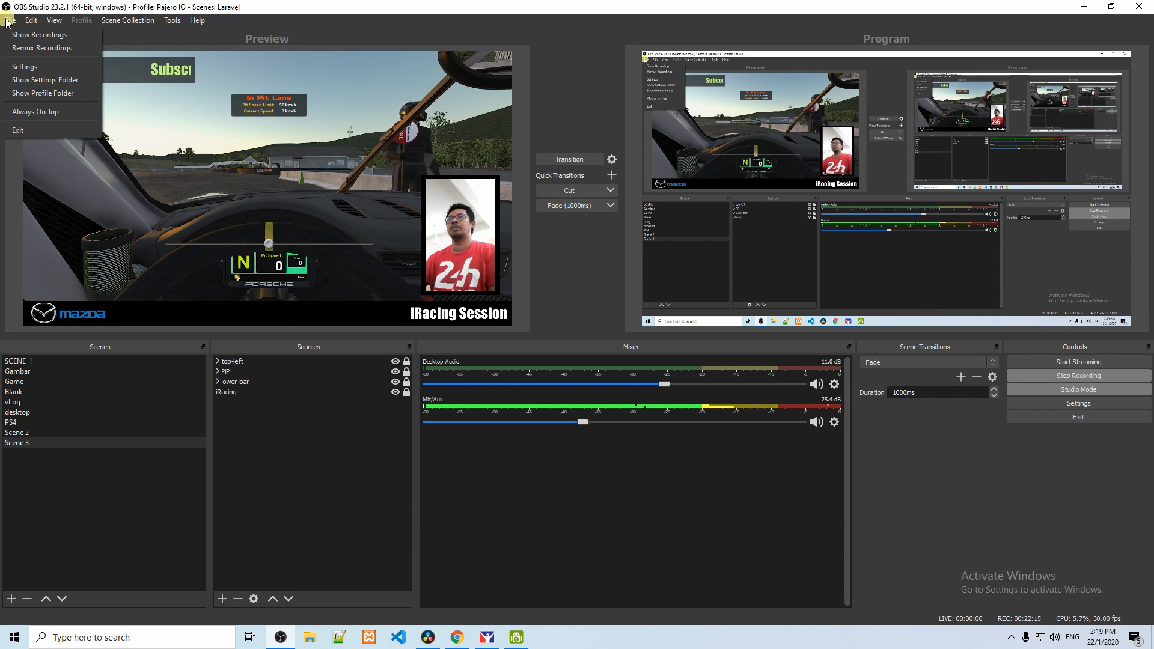
mouse_move(28, 25)
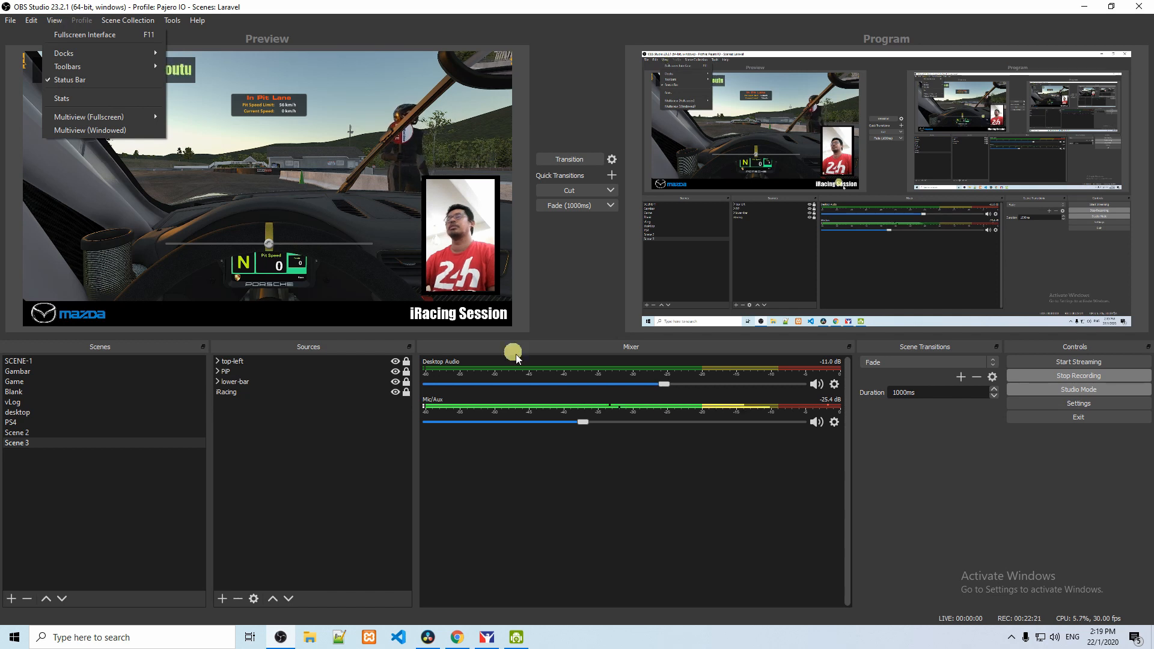
left_click(622, 523)
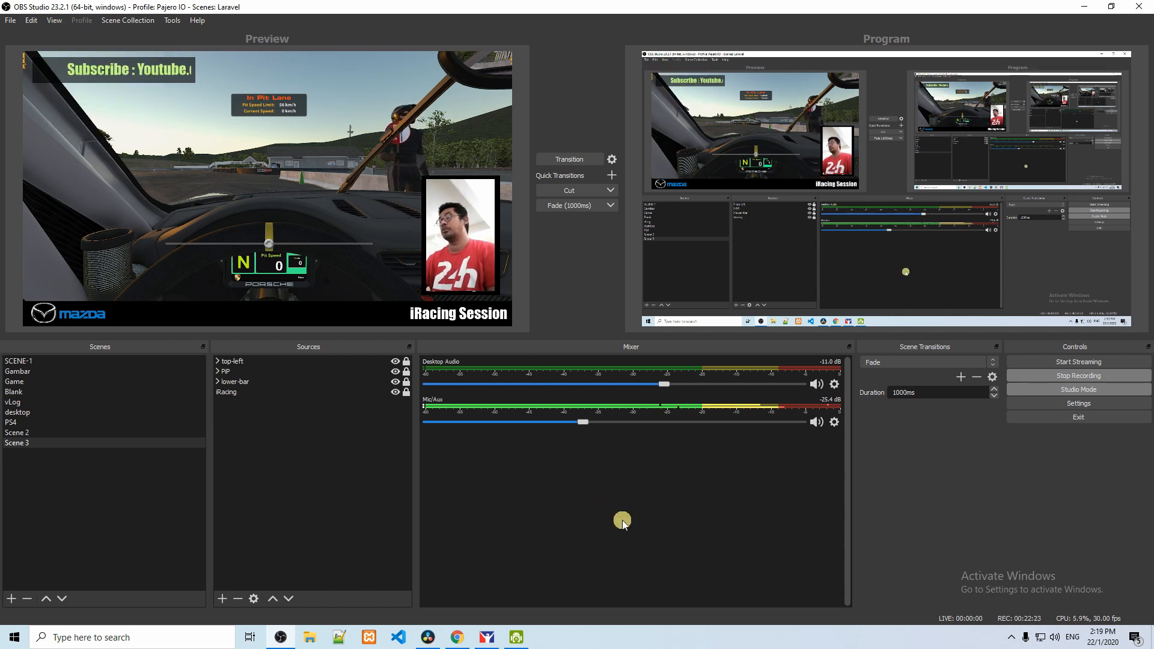
Step: Send the previewed Scene 3 to the program output with the 1000 ms Fade quick transition
left_click(568, 208)
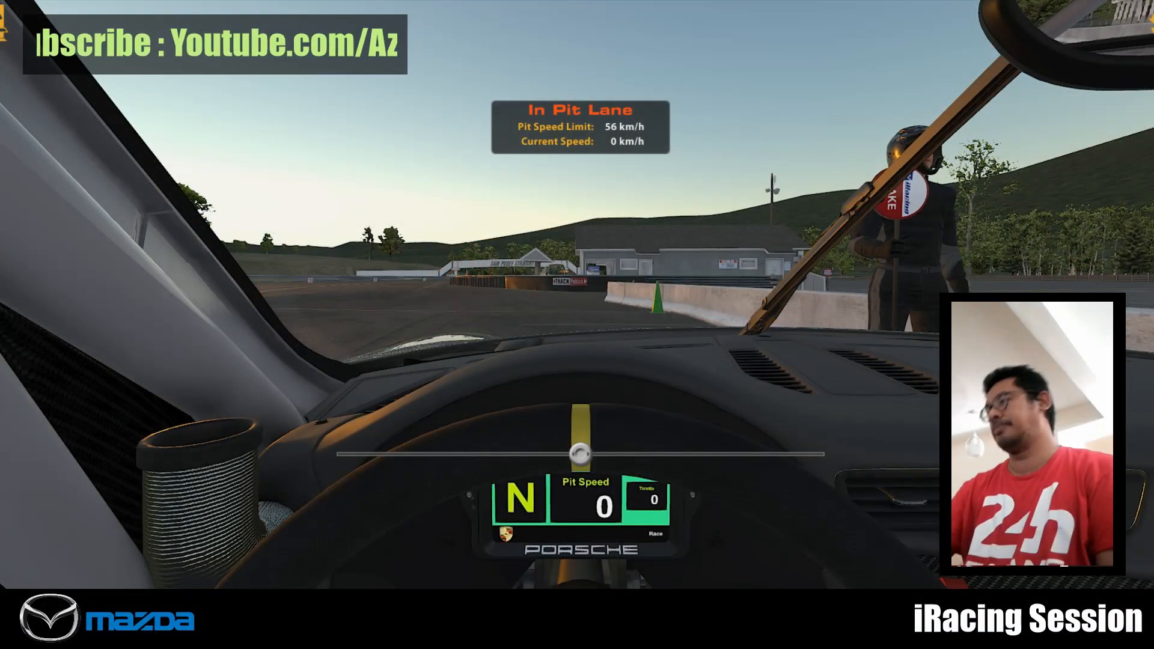